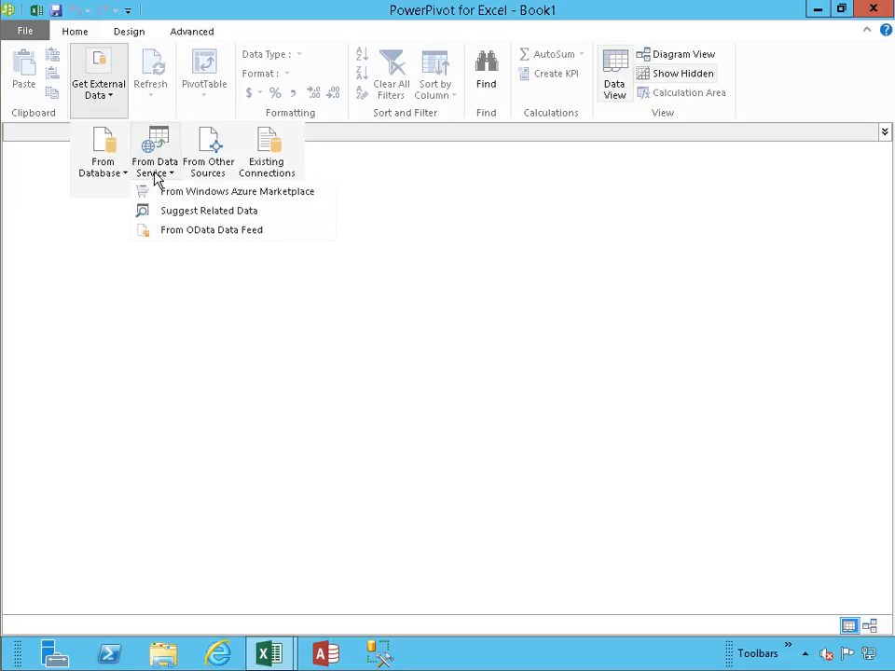
click(171, 233)
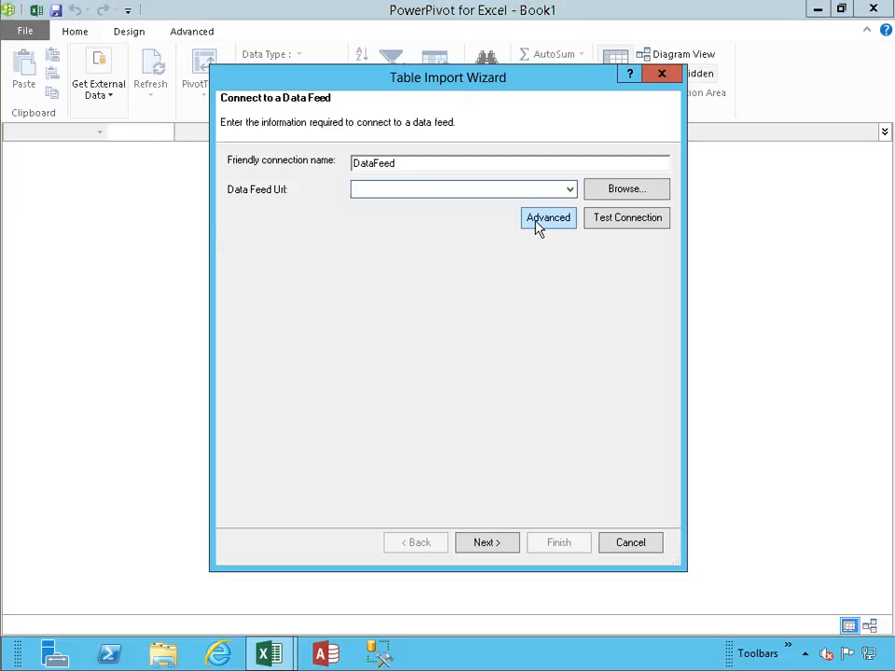
click(570, 190)
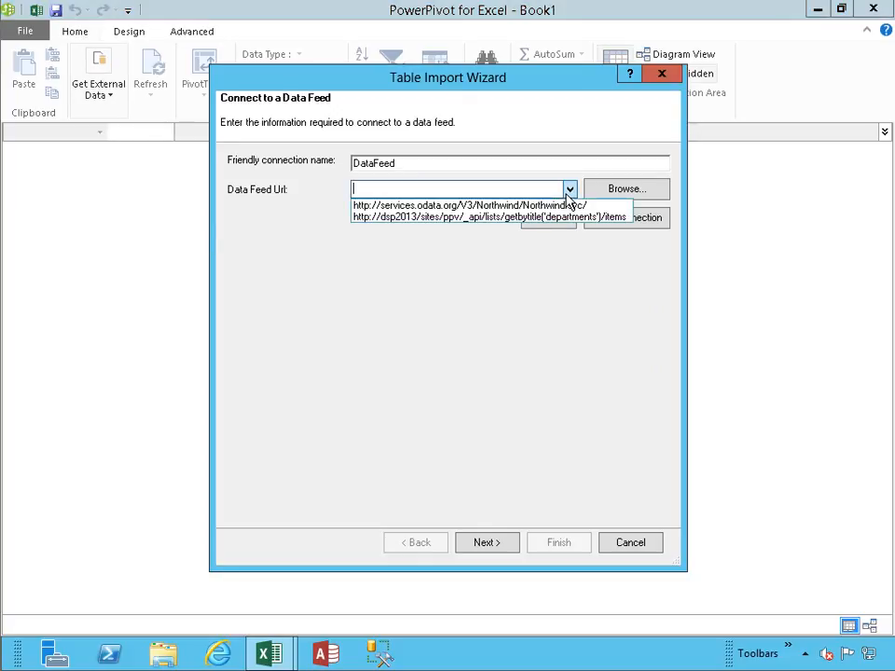
click(469, 205)
click(632, 228)
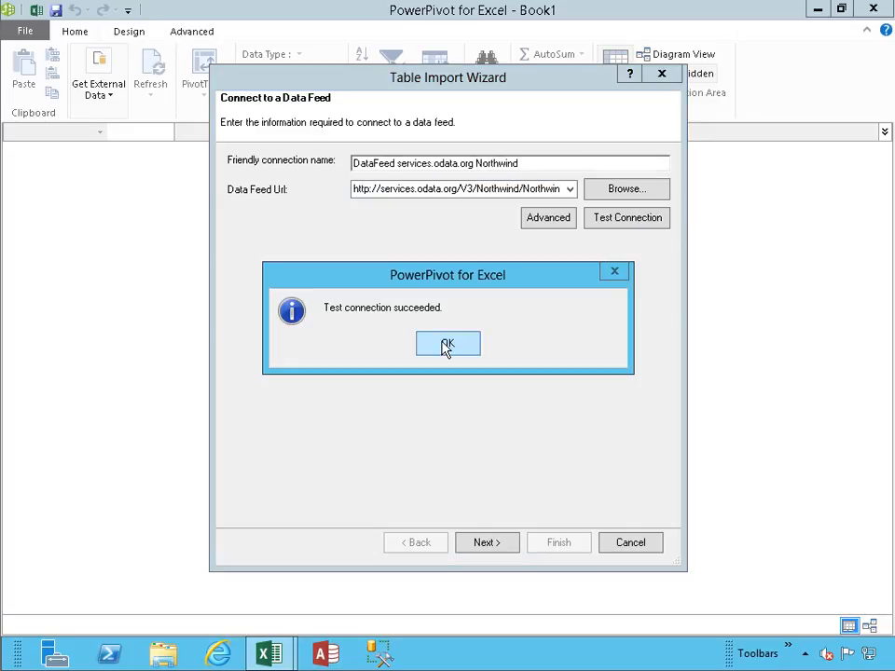
click(448, 345)
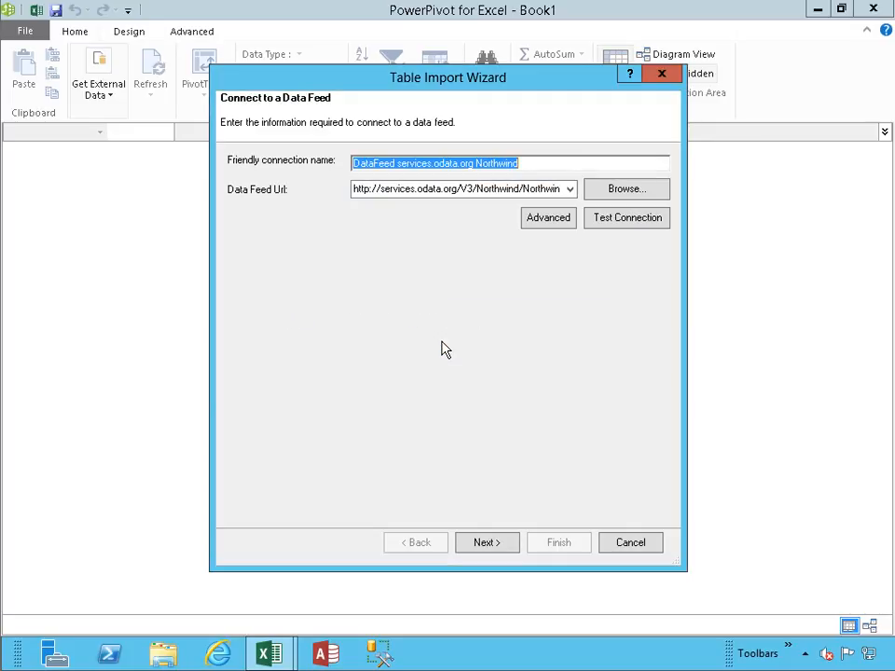
click(481, 545)
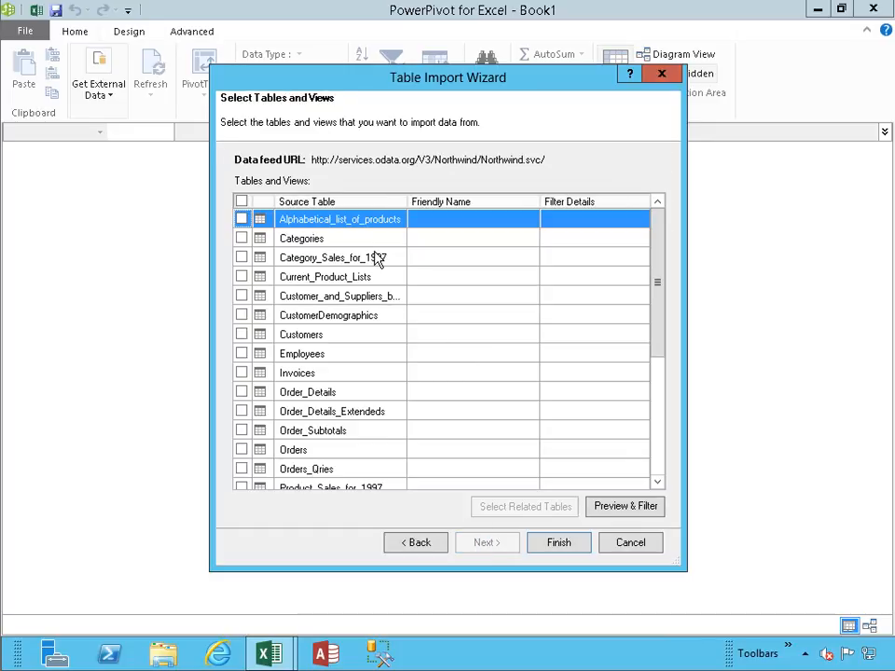
- Import the Customers table from the Northwind feed into the data model and close the import wizard
click(242, 335)
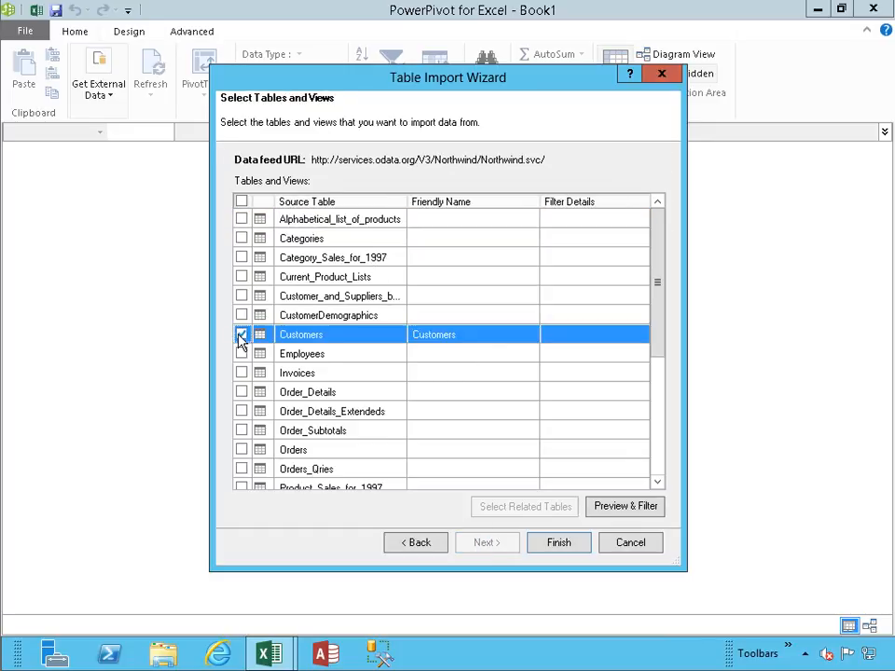
click(559, 544)
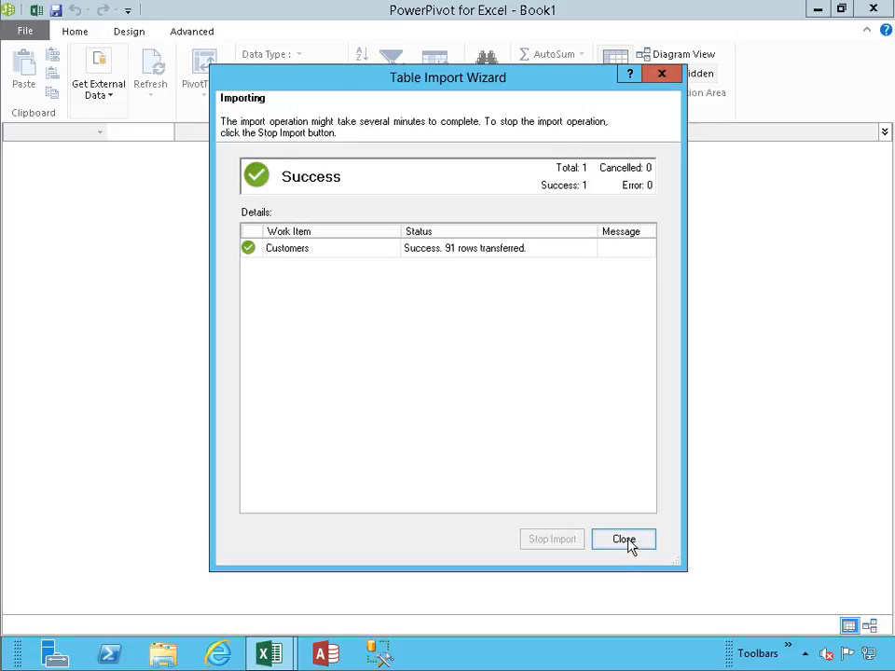
click(624, 540)
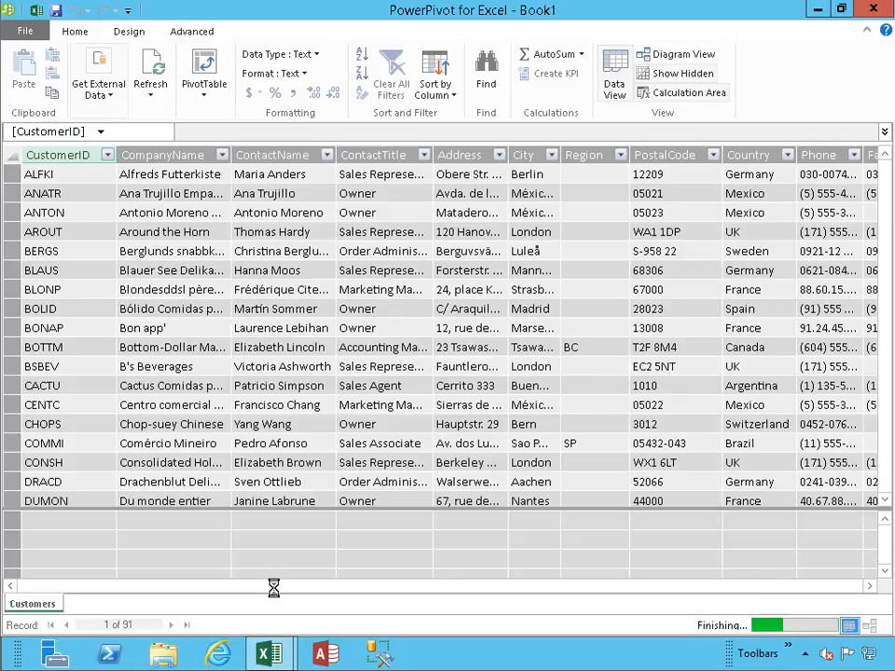
mouse_move(274, 591)
mouse_down()
mouse_move(441, 599)
mouse_move(266, 591)
mouse_up()
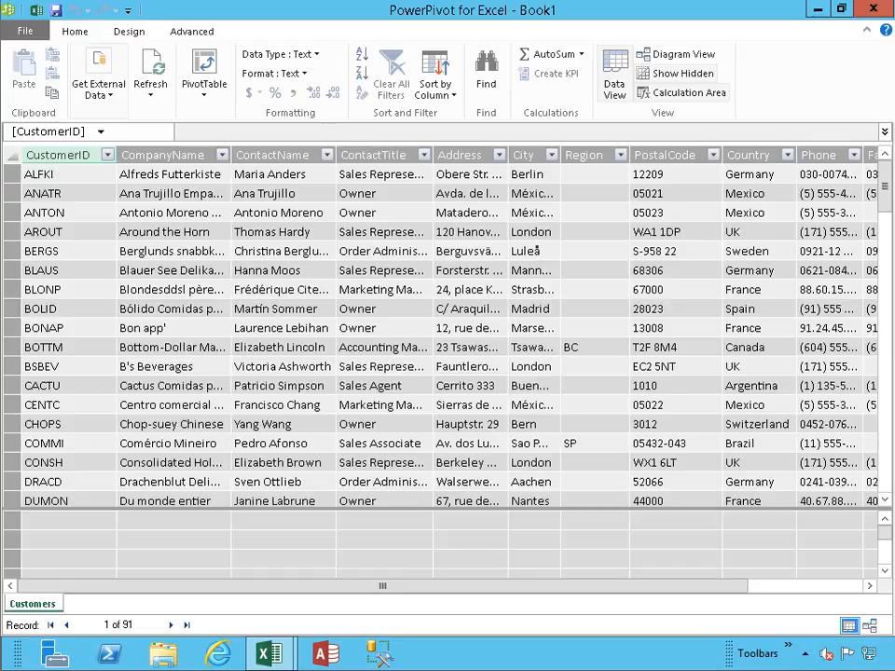
- Return to the workbook and create a PivotTable on a new worksheet from the DataFeed services.odata.org Northwind connection
click(36, 11)
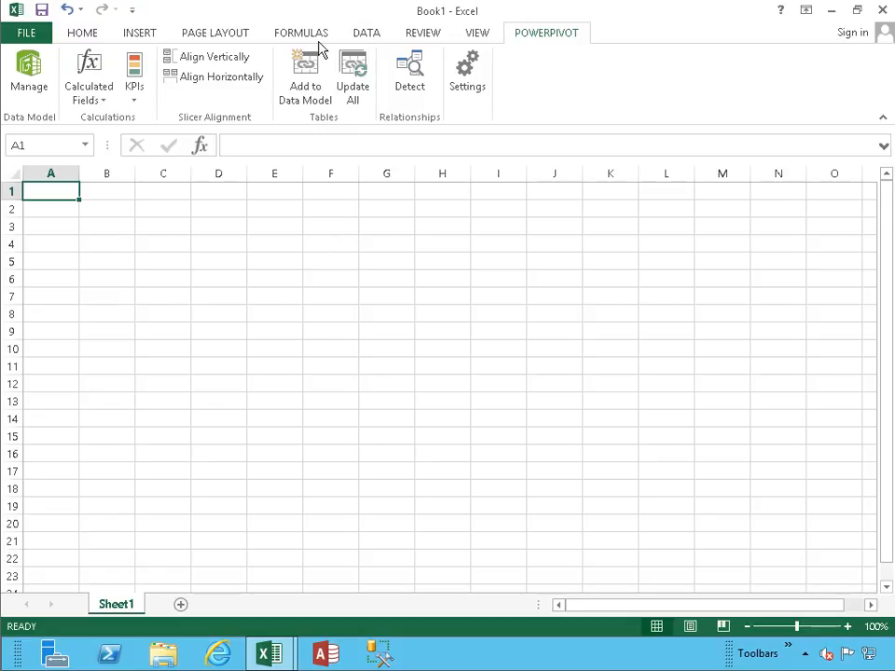
click(145, 35)
click(31, 88)
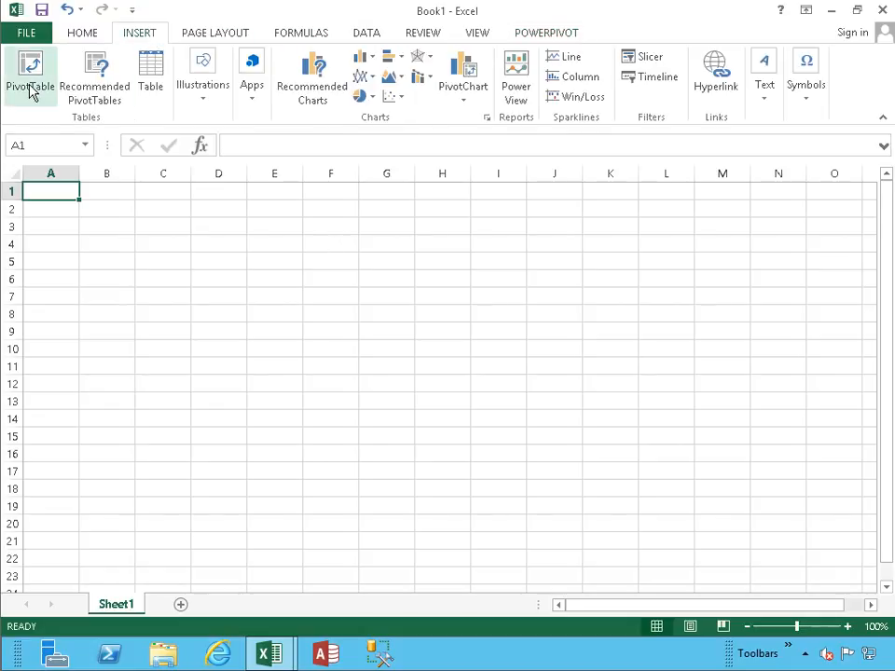
click(489, 261)
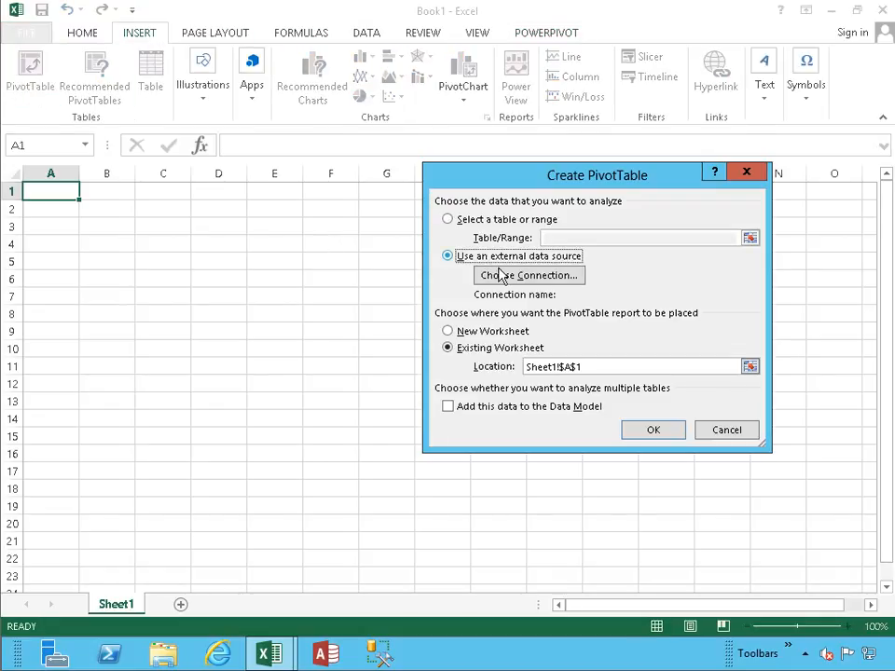
click(529, 276)
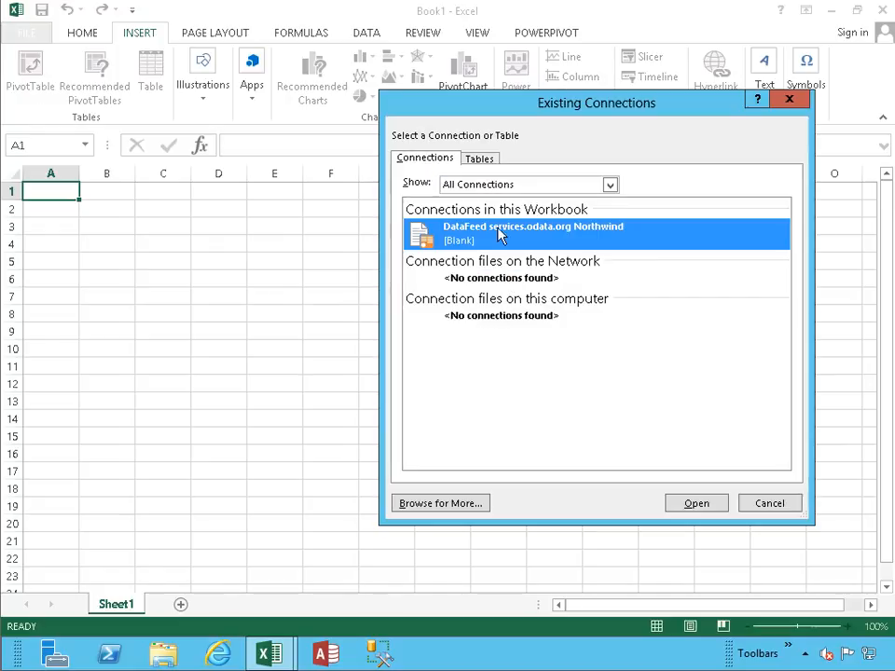
click(693, 508)
click(502, 340)
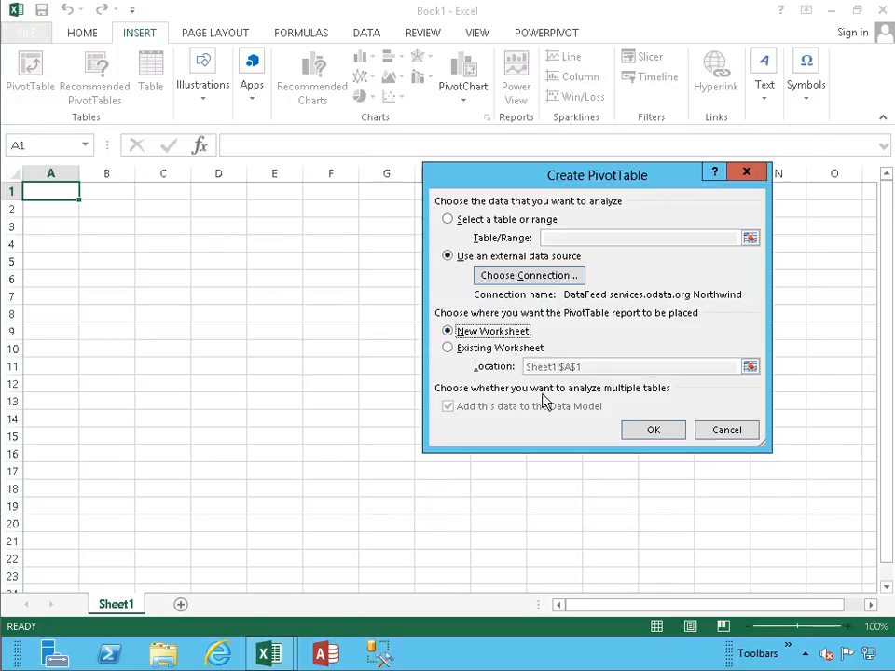
click(653, 434)
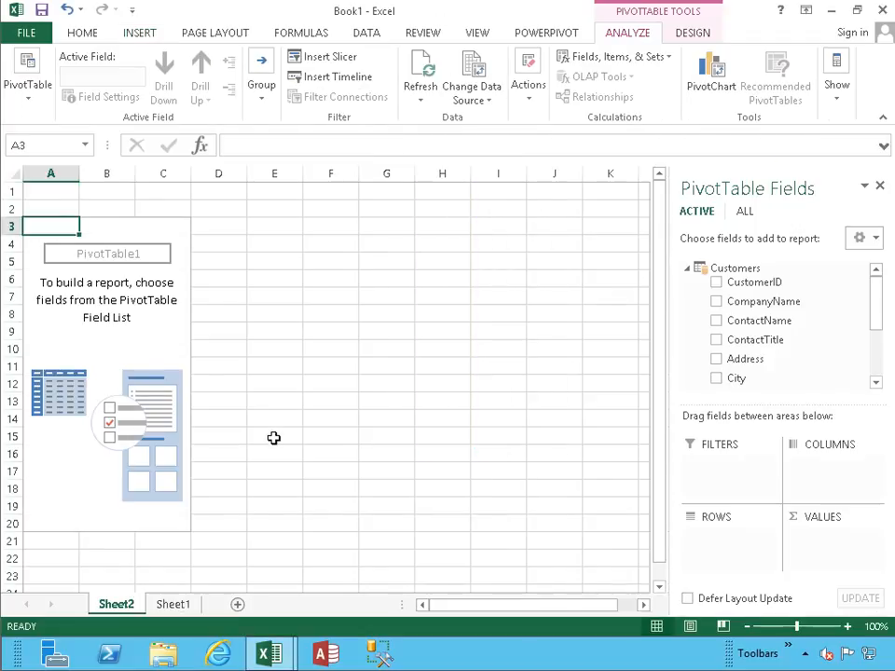
- Rename the new PivotTable worksheet as Customers
double_click(116, 604)
text(C)
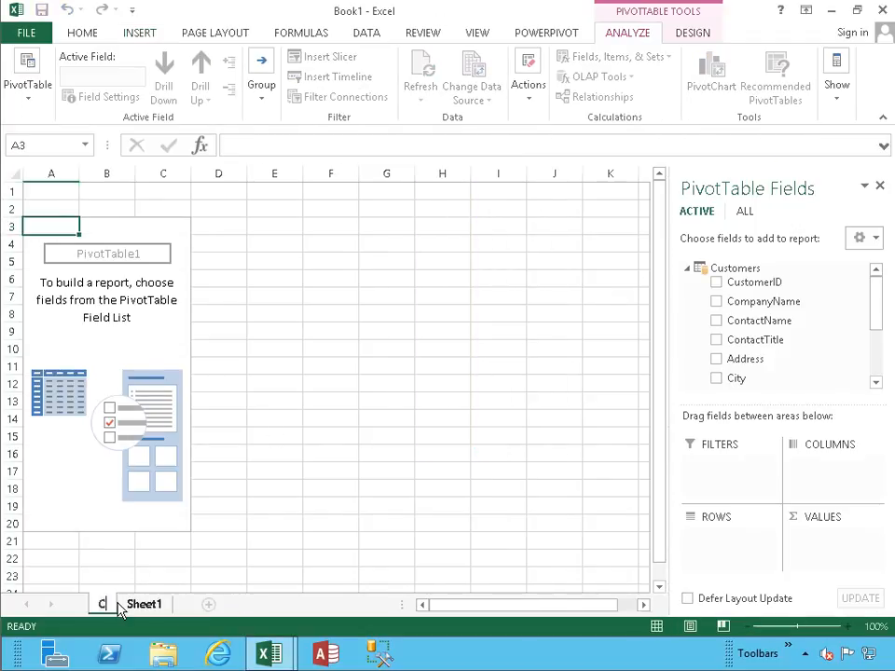
text(ustomers)
key(Return)
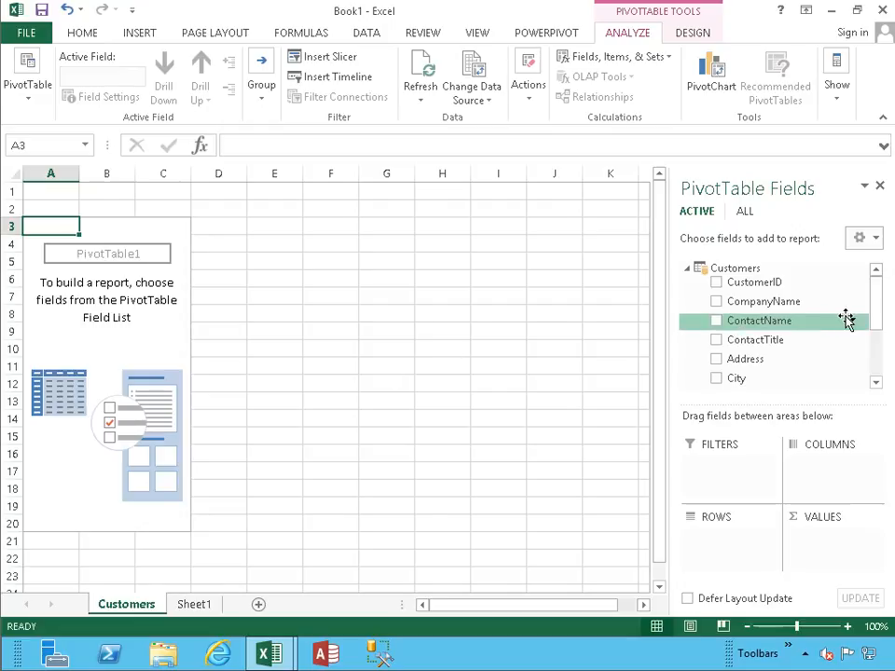
- Add a slicer for the Country field and place it over columns I to K, starting around row 11
drag(876, 296, 876, 339)
right_click(776, 341)
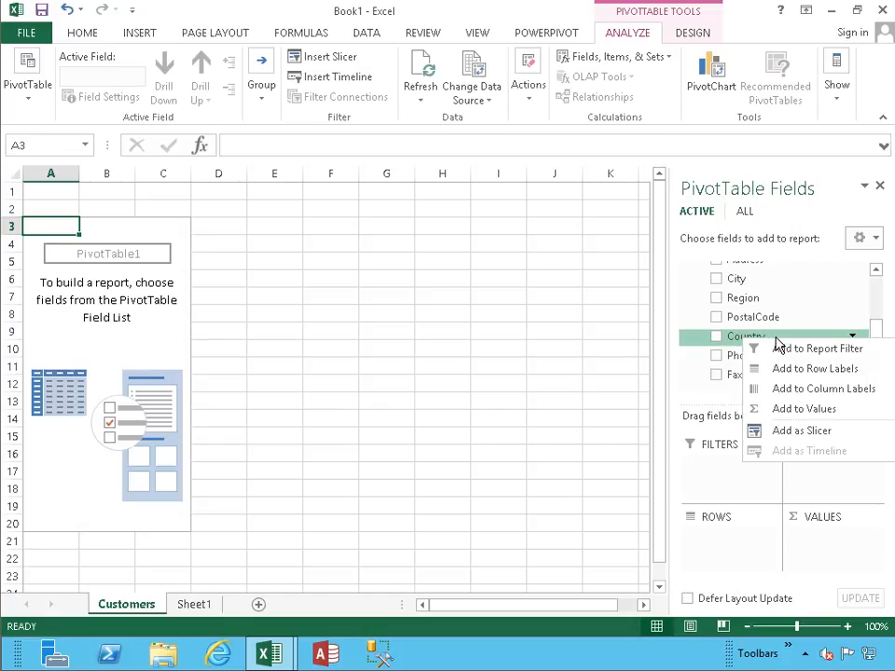
click(772, 431)
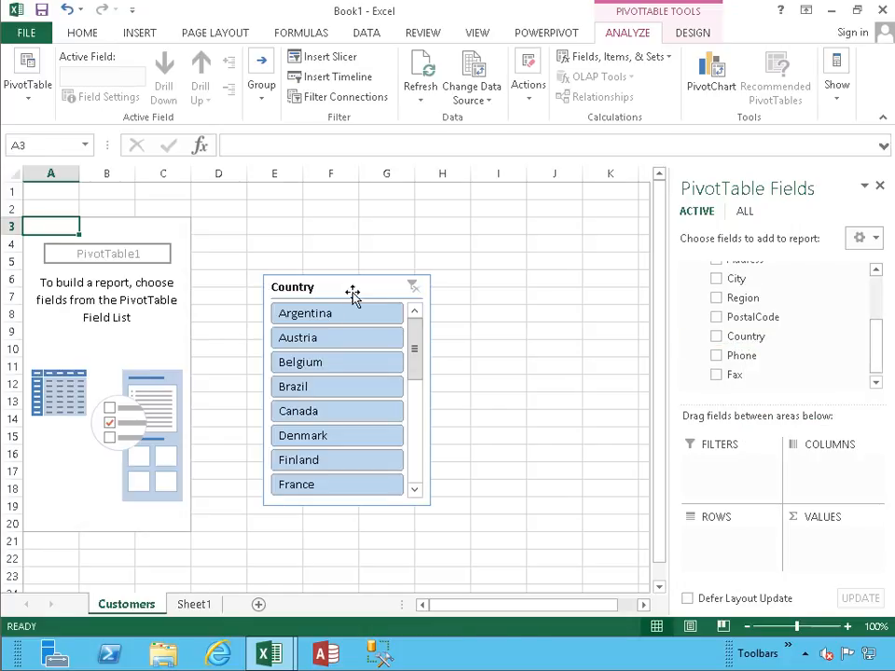
drag(355, 296, 557, 366)
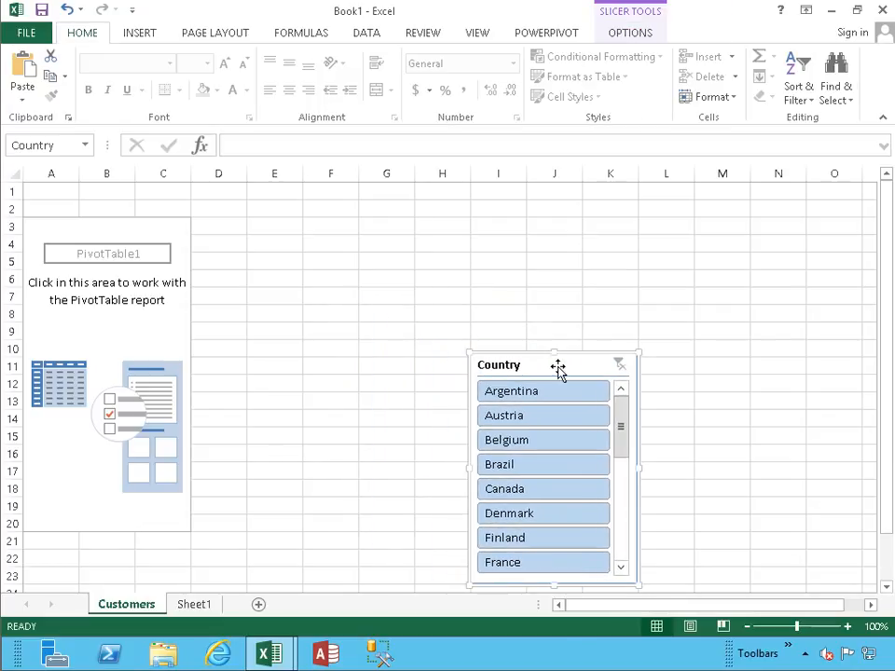
- Add the ContactName field to the PivotTable's rows
click(119, 296)
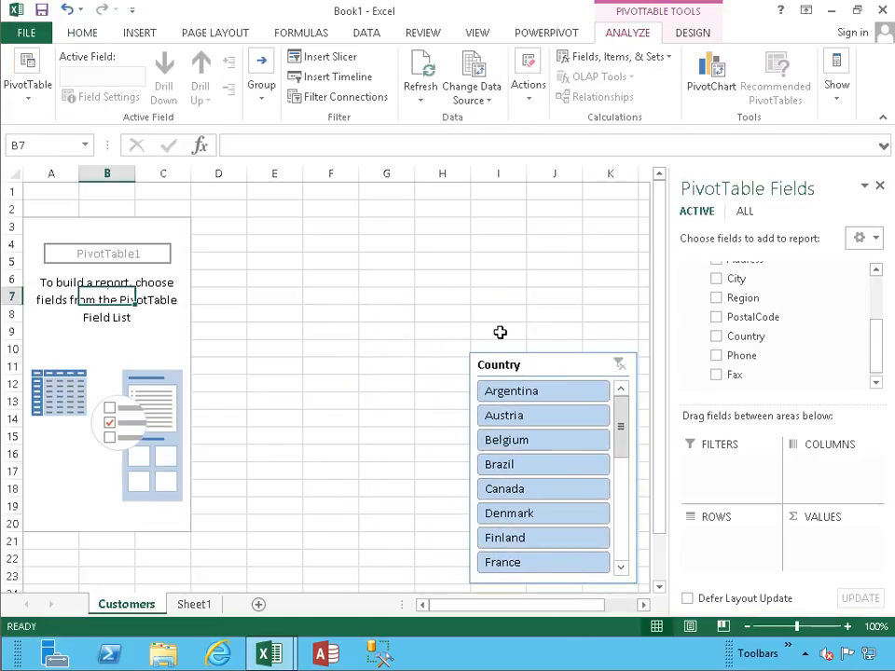
drag(886, 324, 876, 286)
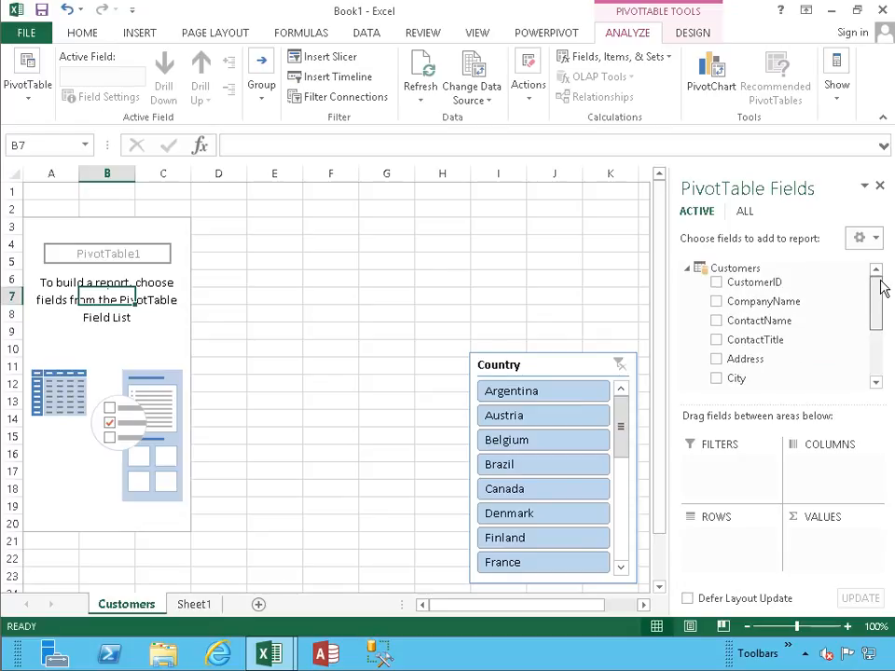
click(716, 321)
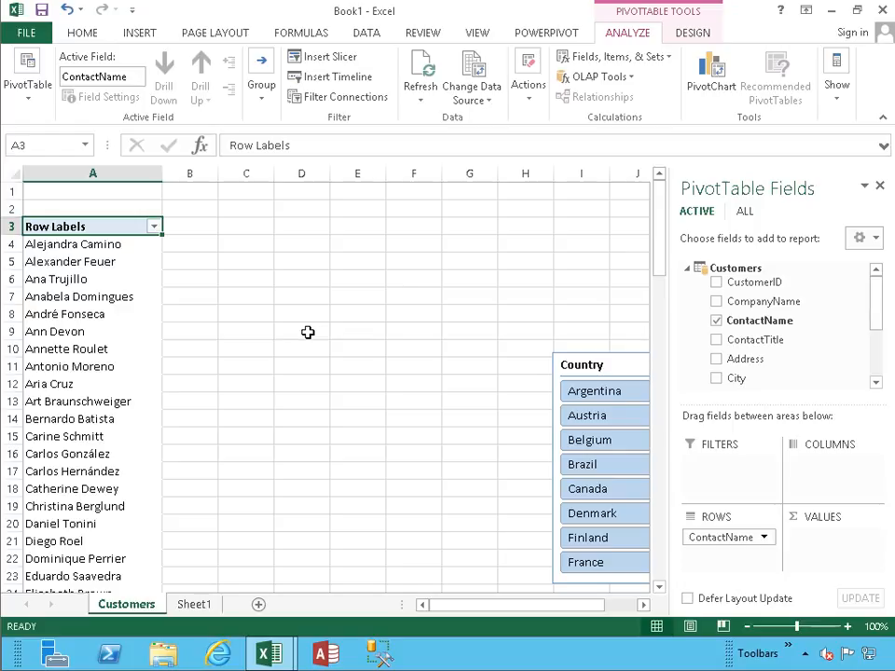
- Try filtering the PivotTable by Argentina and Austria with the Country slicer, and clear the slicer's filter
click(595, 393)
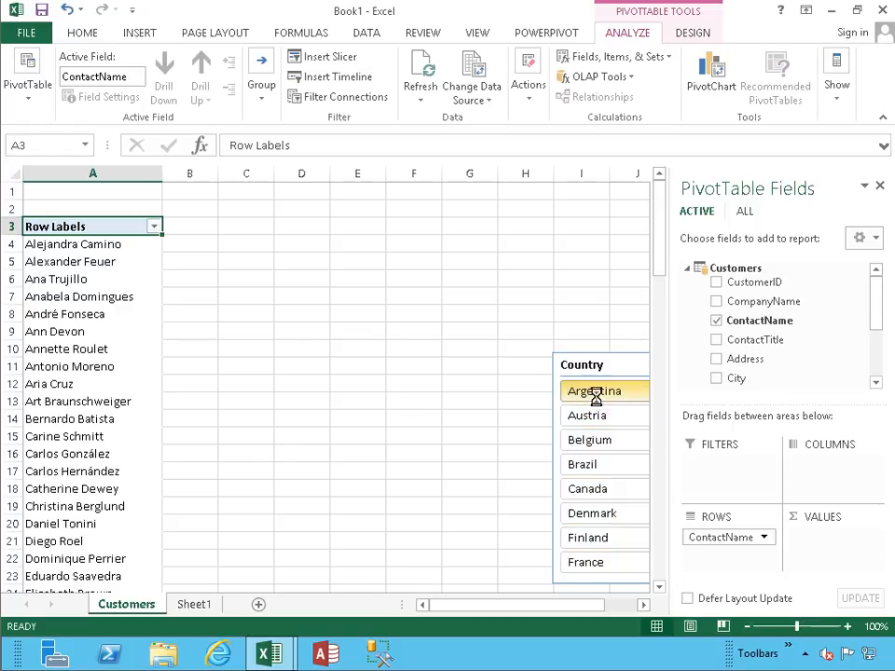
click(577, 417)
click(555, 393)
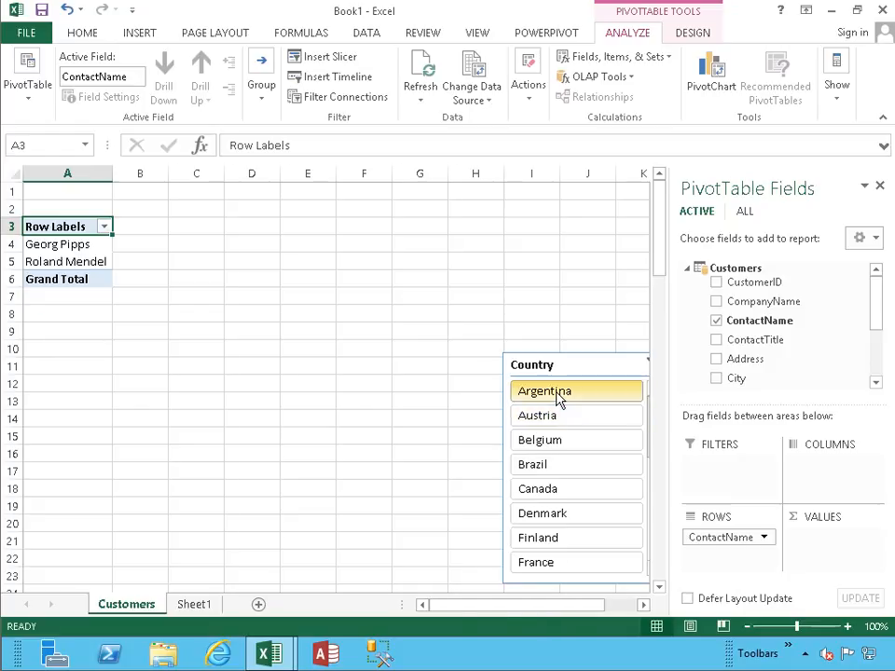
drag(545, 604, 573, 606)
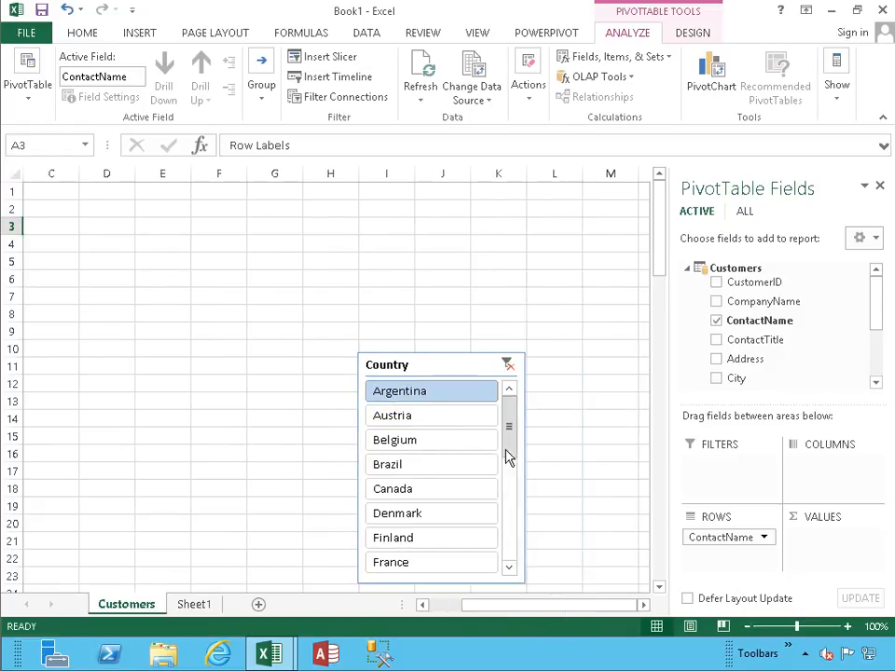
click(508, 365)
- Add the Country field to the PivotTable's rows above ContactName to group the contacts by country
drag(877, 334, 876, 369)
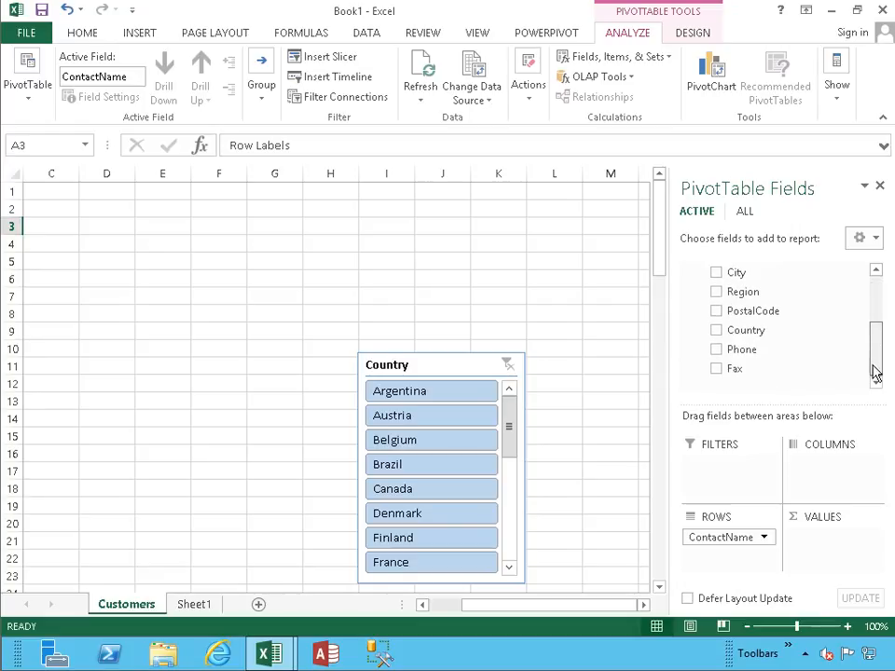
drag(739, 332, 718, 535)
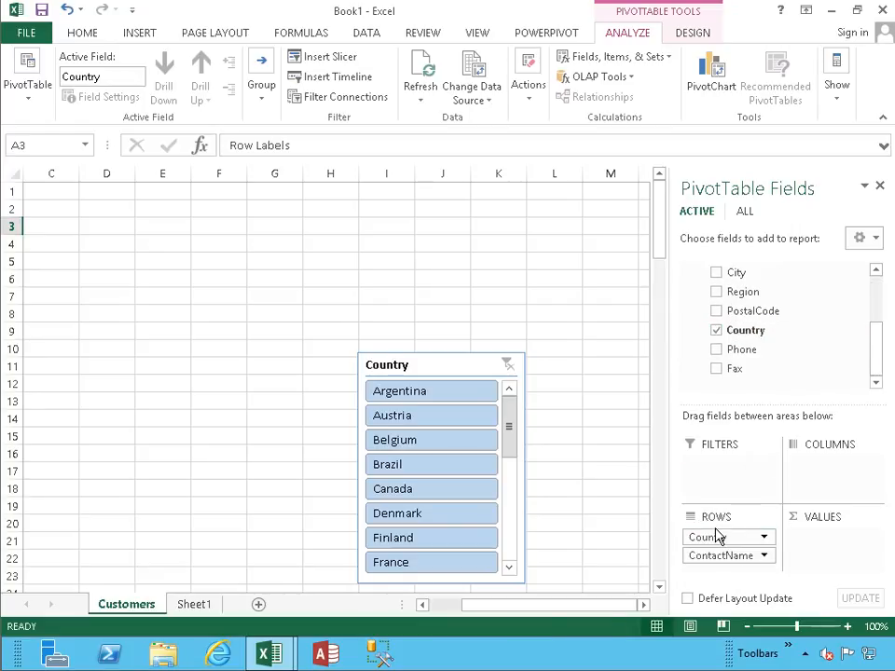
drag(484, 605, 407, 606)
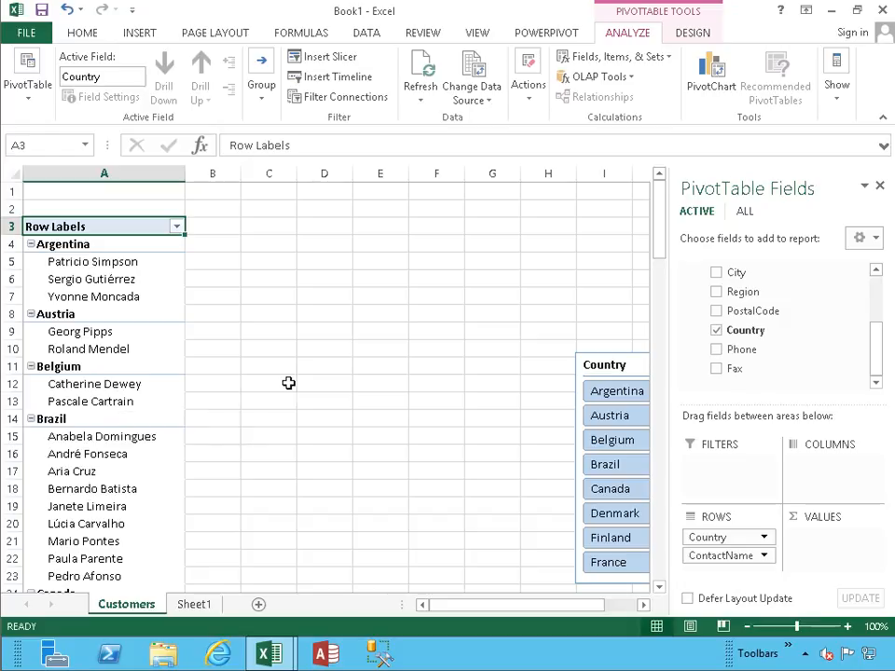
- Open the workbook's PowerPivot data model and select the first calculation area cell under the CustomerID column
click(571, 37)
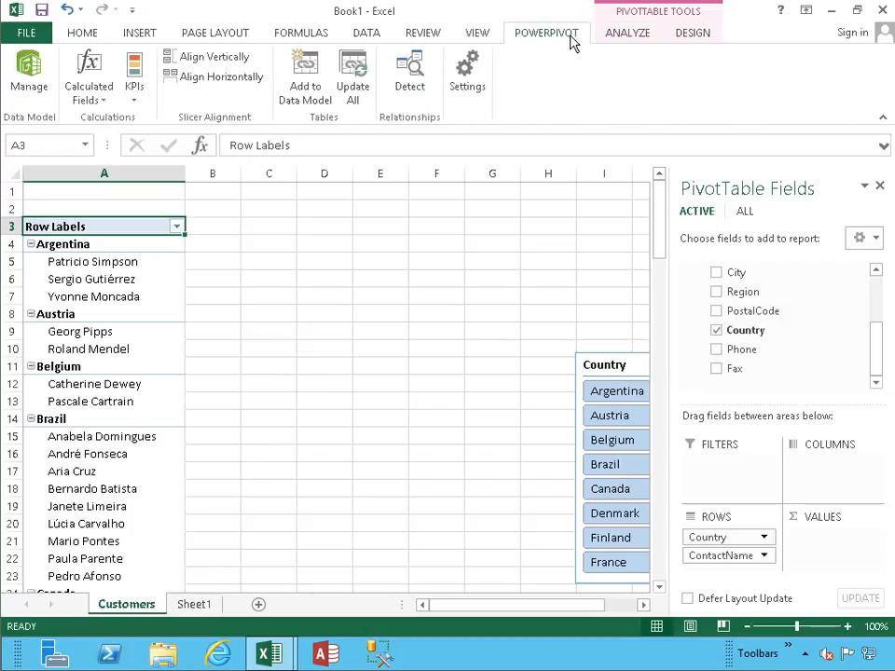
click(30, 79)
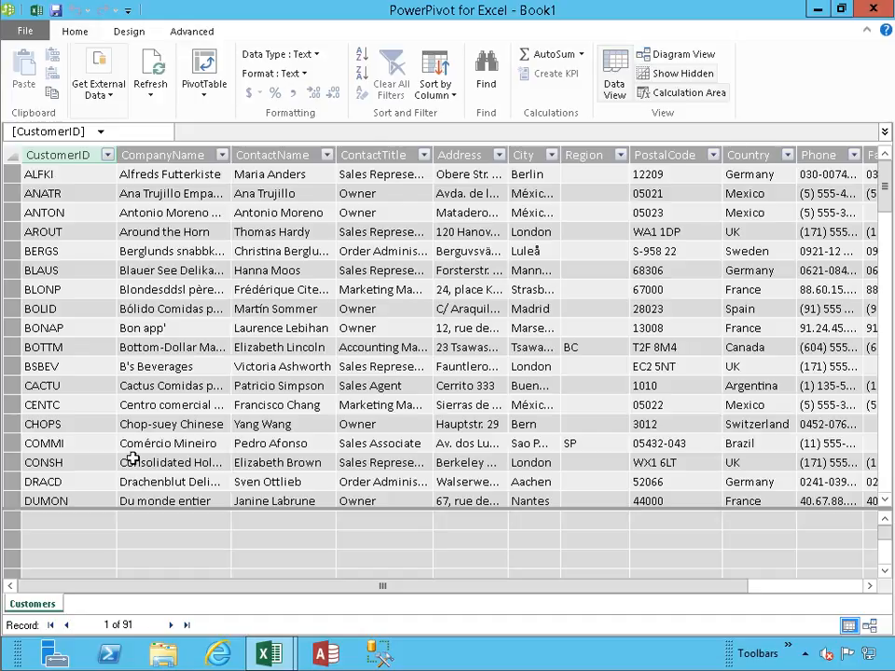
click(84, 530)
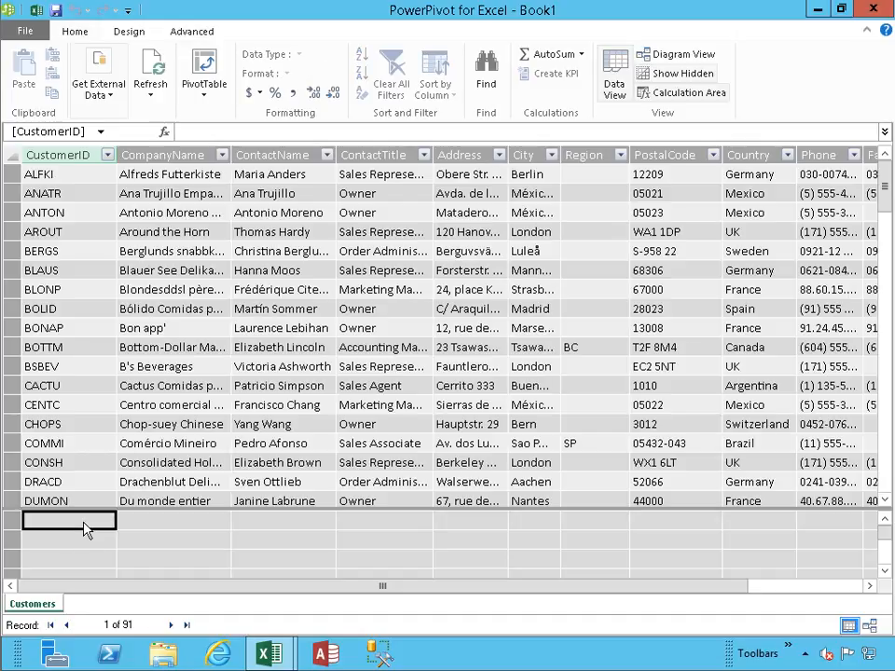
- Hide and show the calculation area twice, and reselect its first cell under the CustomerID column
click(687, 93)
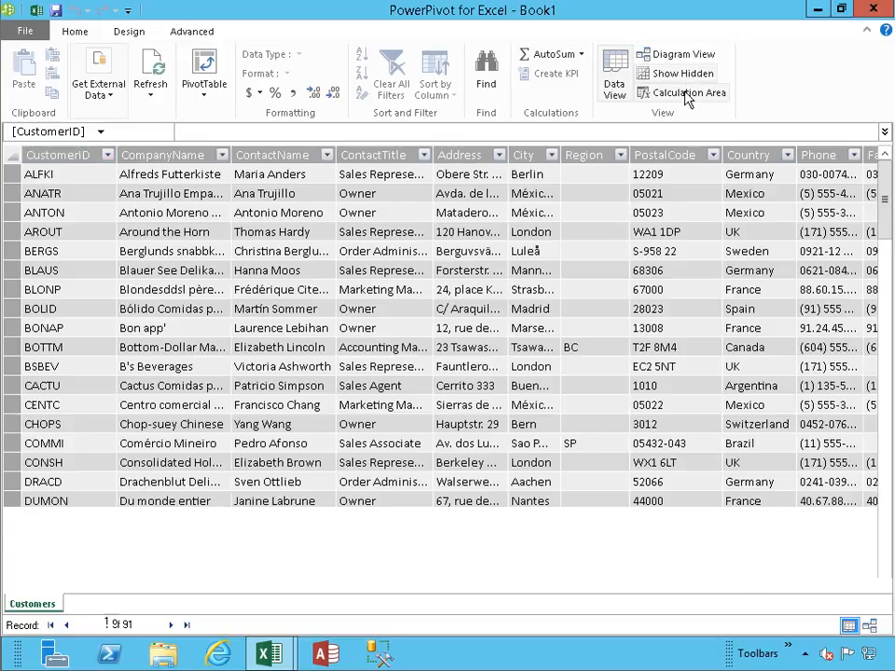
click(687, 94)
click(687, 94)
click(688, 93)
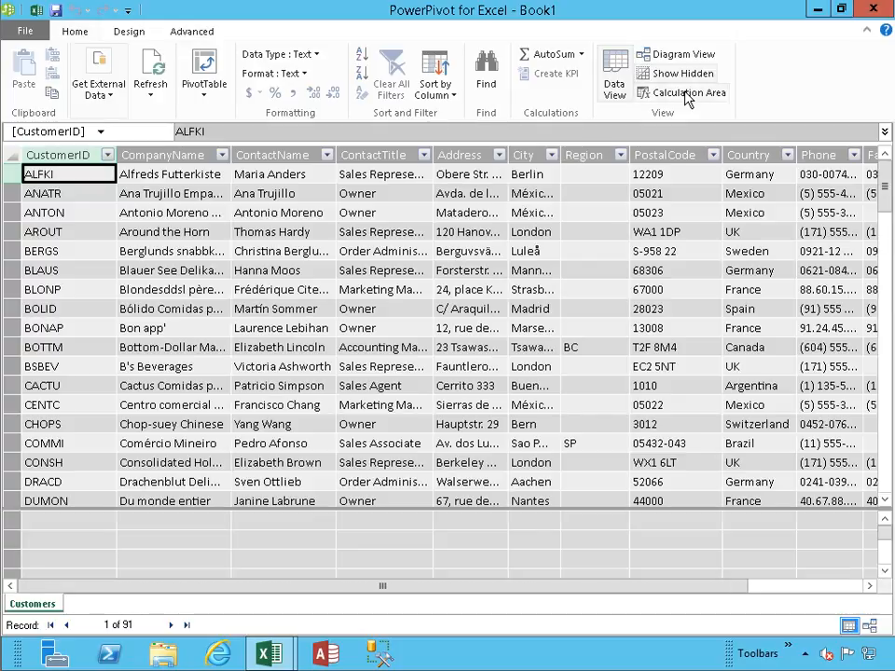
click(85, 535)
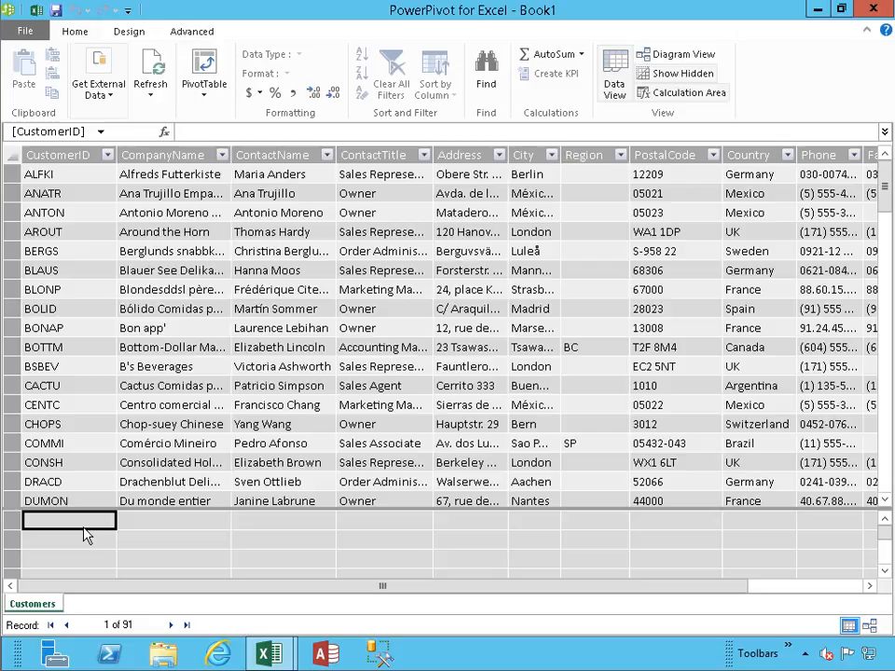
- Create the measure CustomersCount:=COUNTROWS(Customers) in the selected calculation area cell and widen the CustomerID column to fit it
text(Cu)
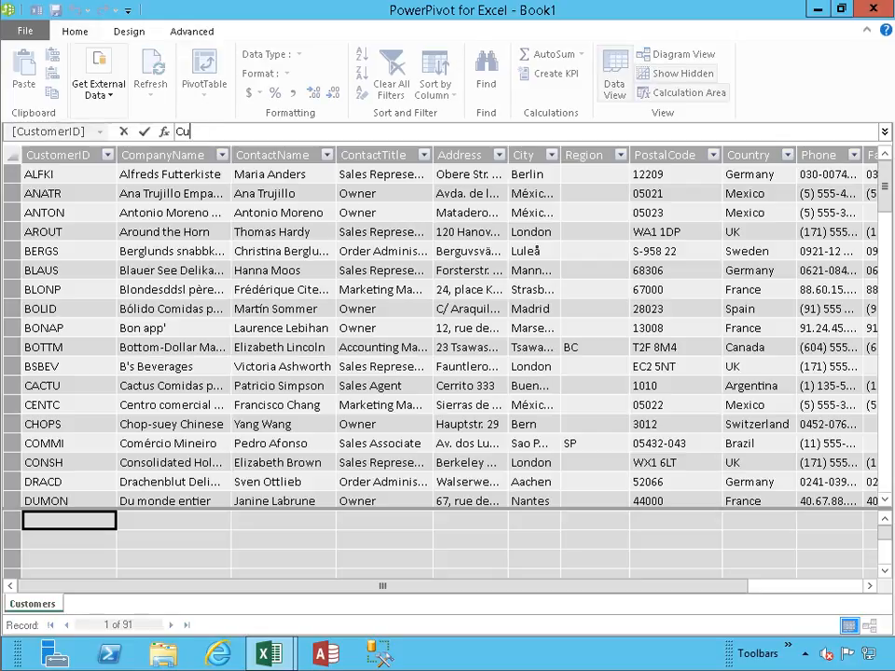
text(stomersCount:=)
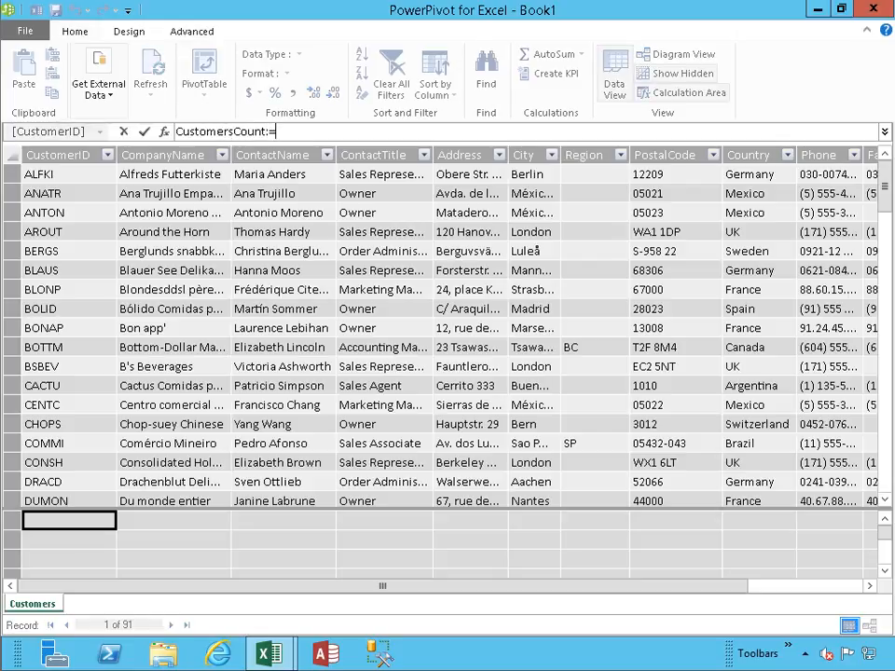
text(C)
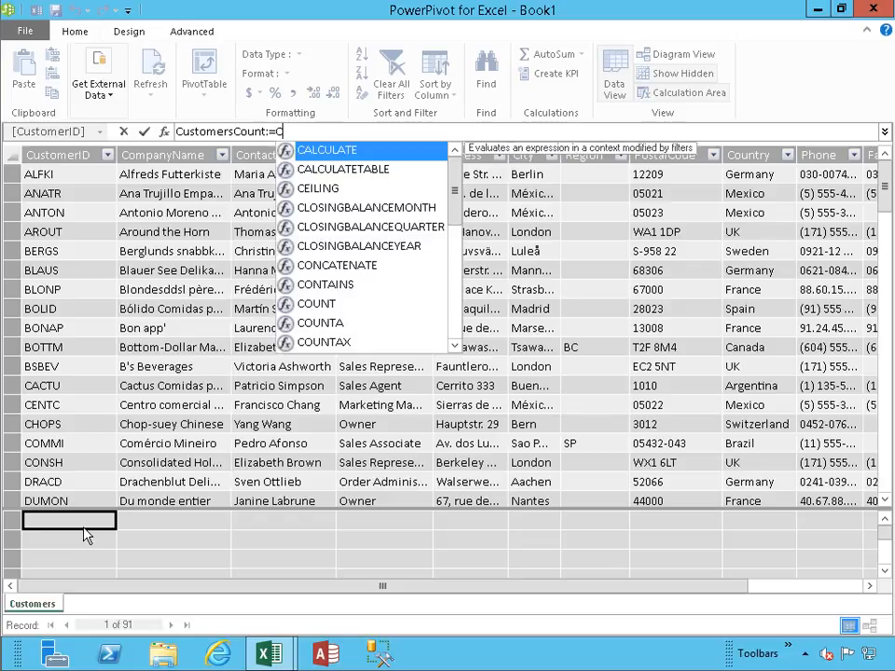
text(OUNTROWS()
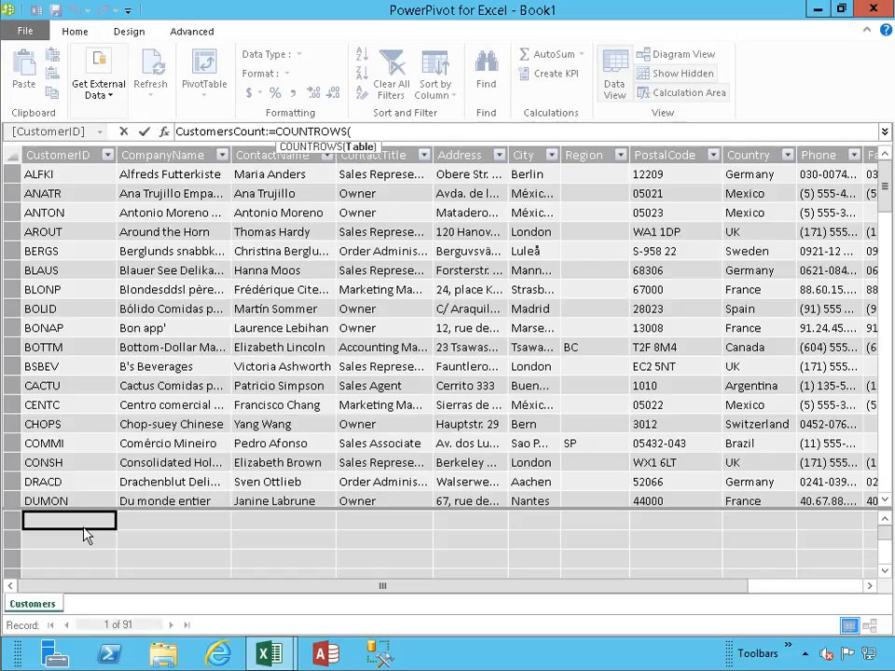
text(cust)
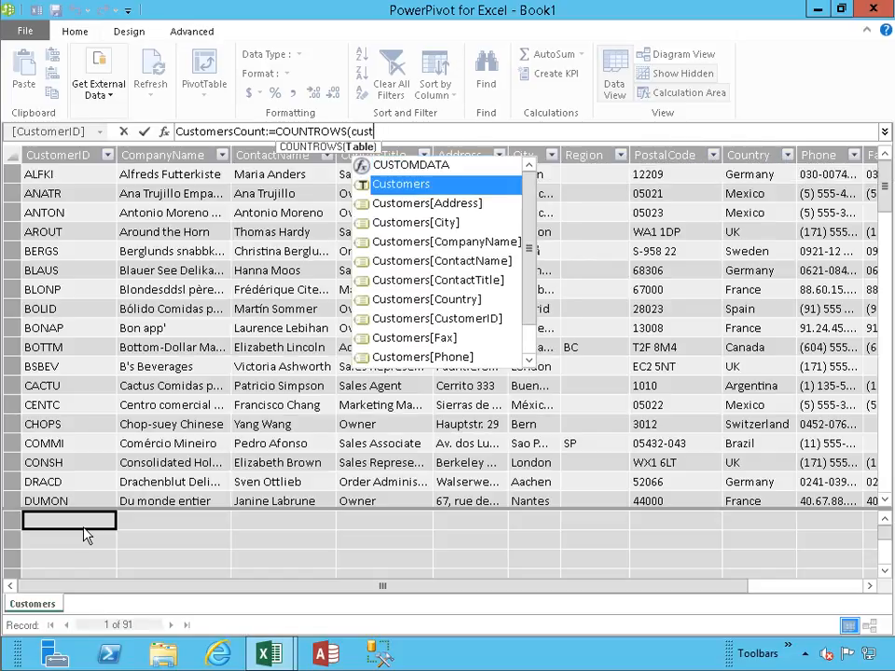
key(Tab)
text())
key(Return)
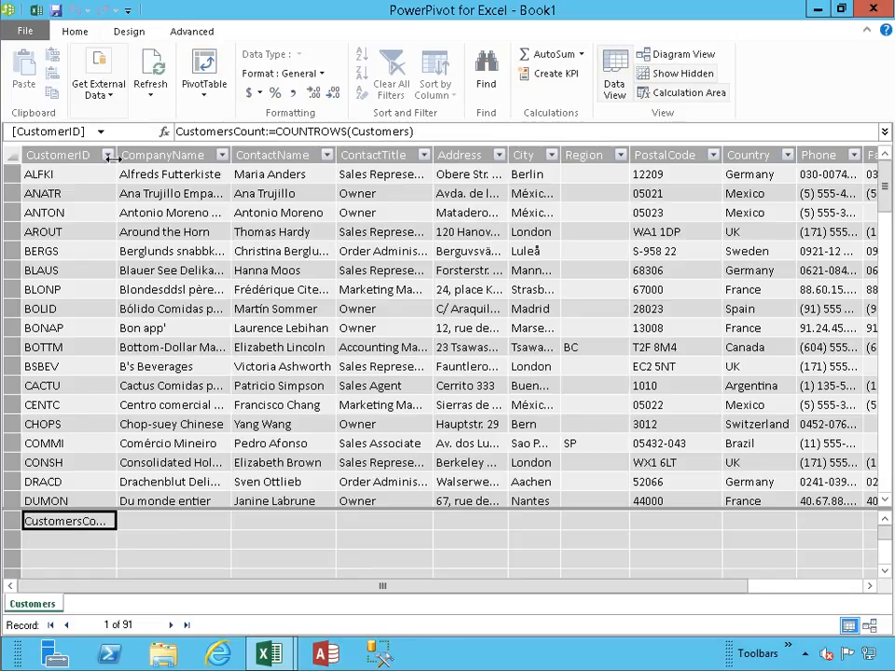
drag(116, 155, 166, 155)
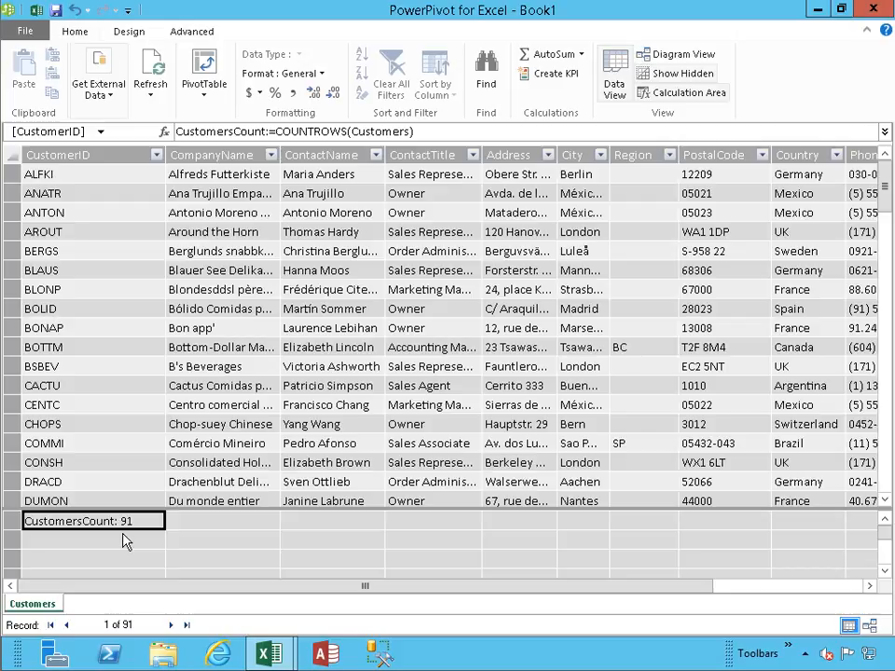
- Create the measure AllCustomersCount:=COUNTROWS(ALL(Customers)) in the calculation area cell below CustomersCount
click(122, 535)
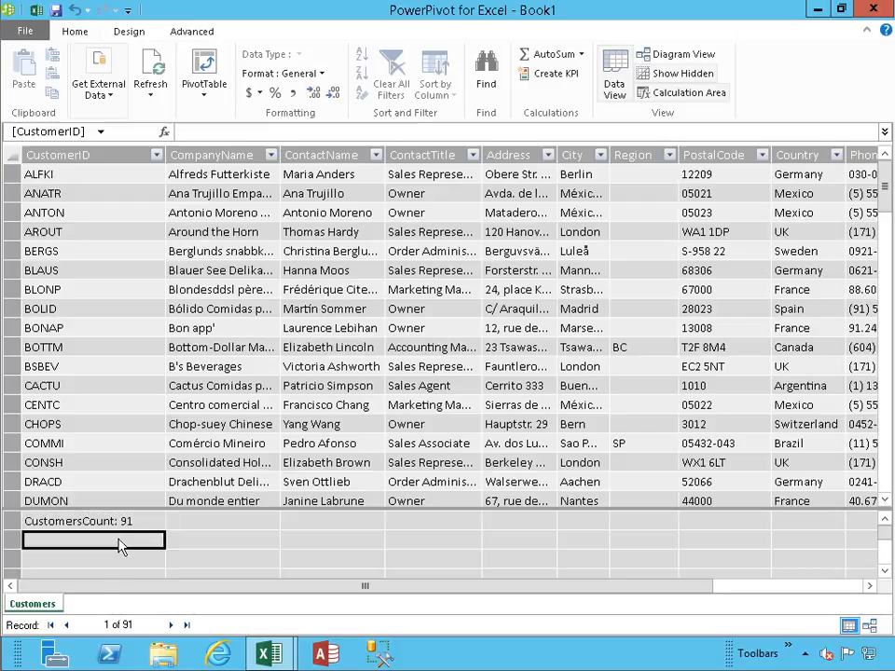
click(268, 136)
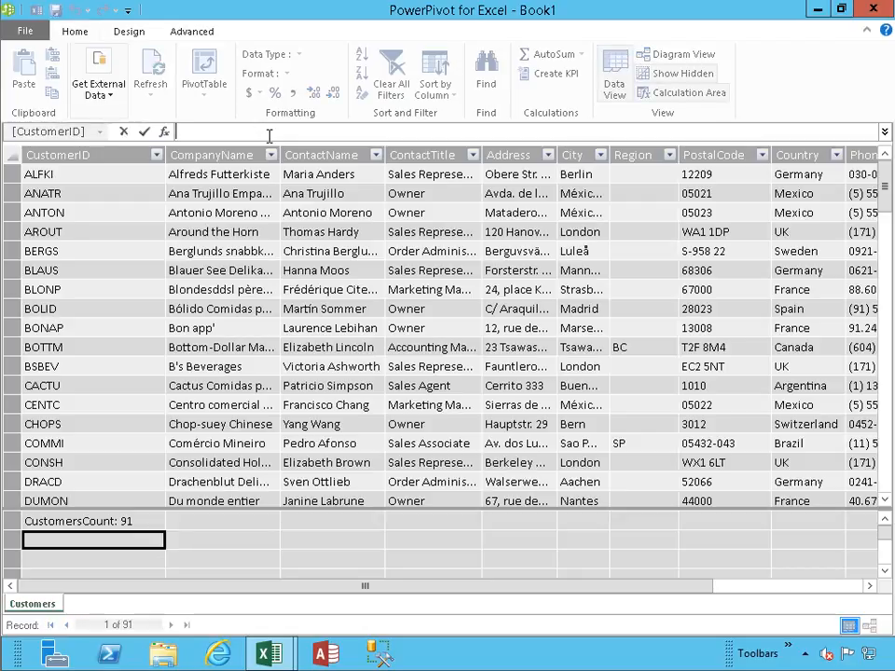
text(AllCustomersCount:=)
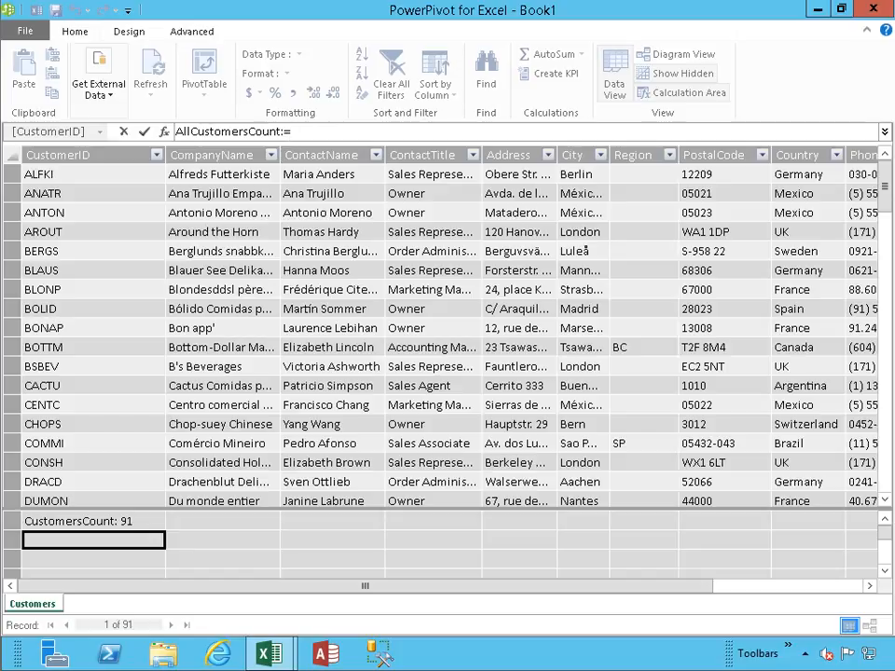
text(COUNTROWS)
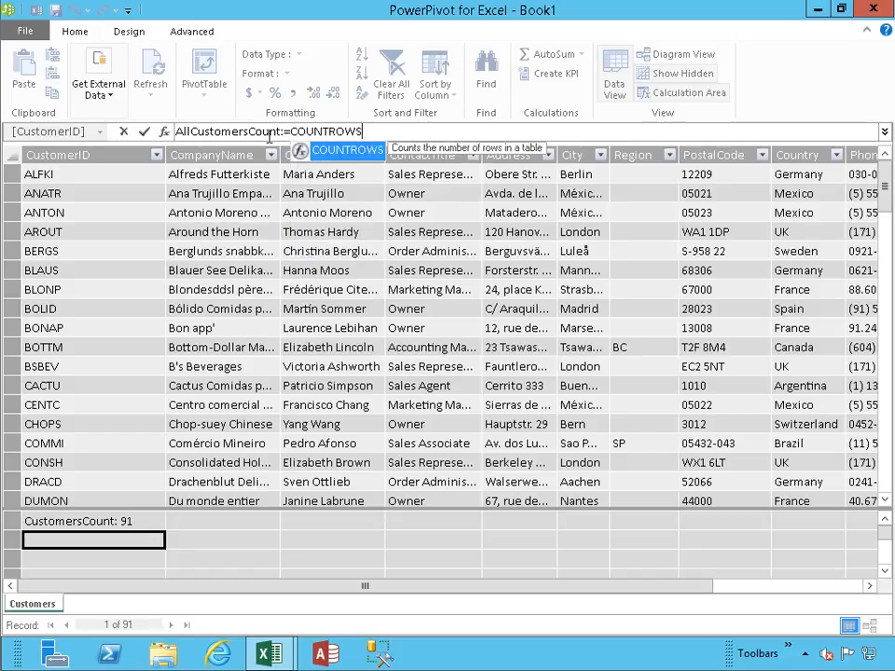
text(()
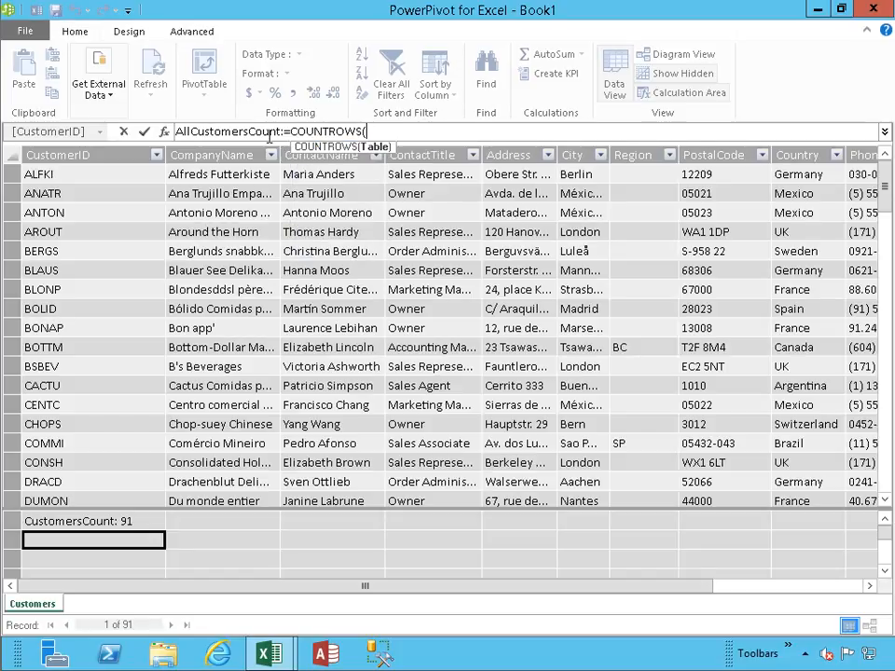
text(ALL)
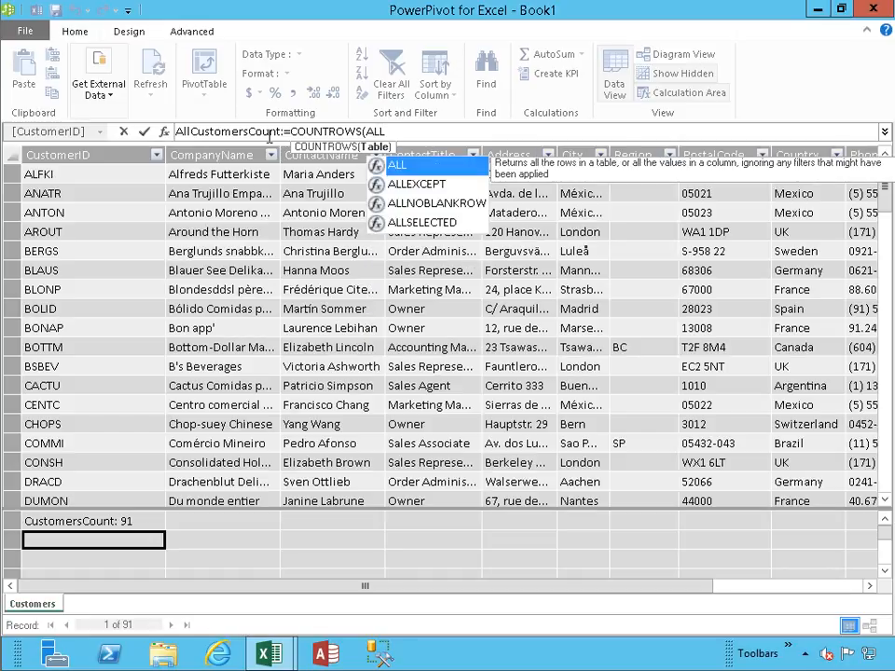
text(()
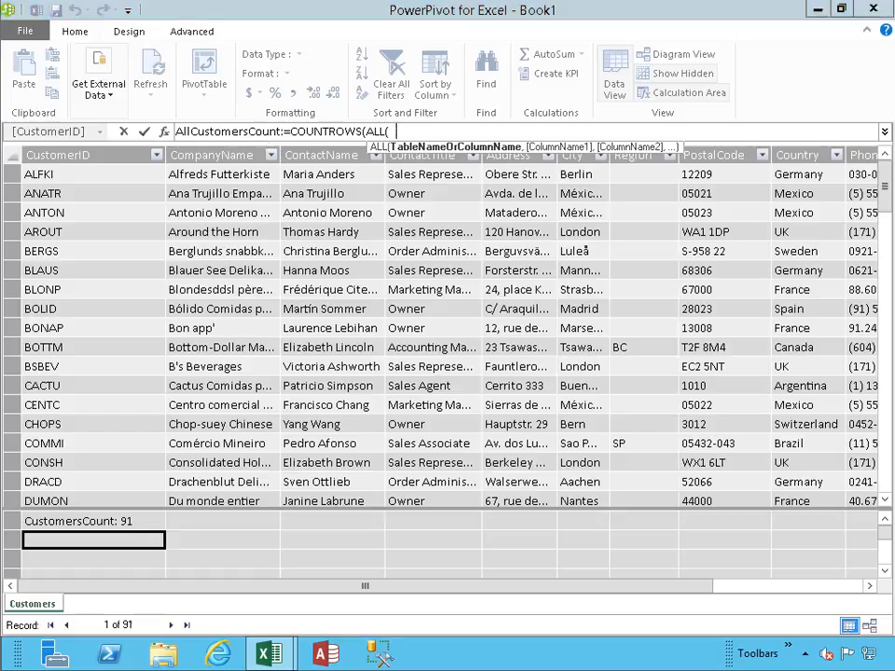
text(Customers)))
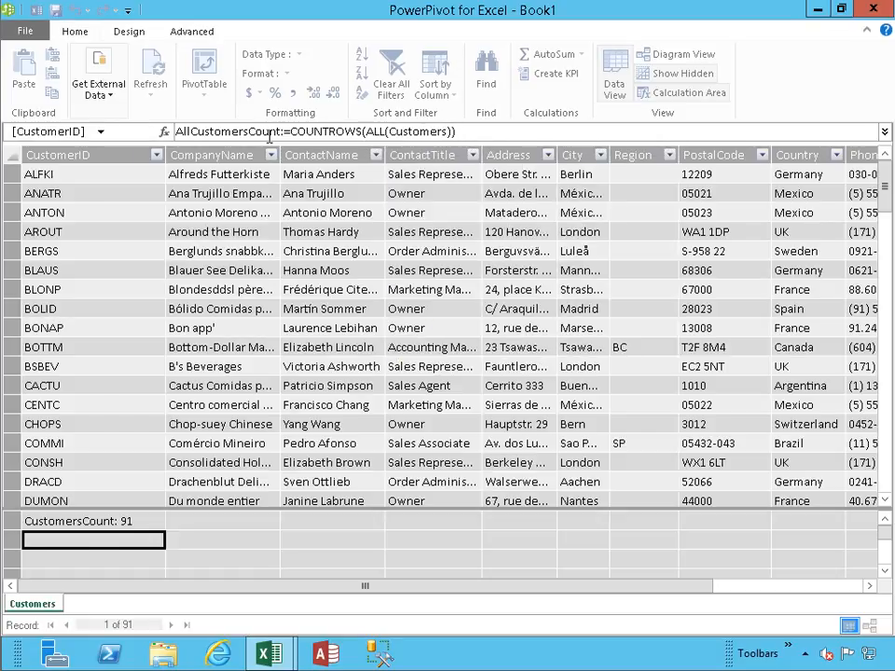
key(Return)
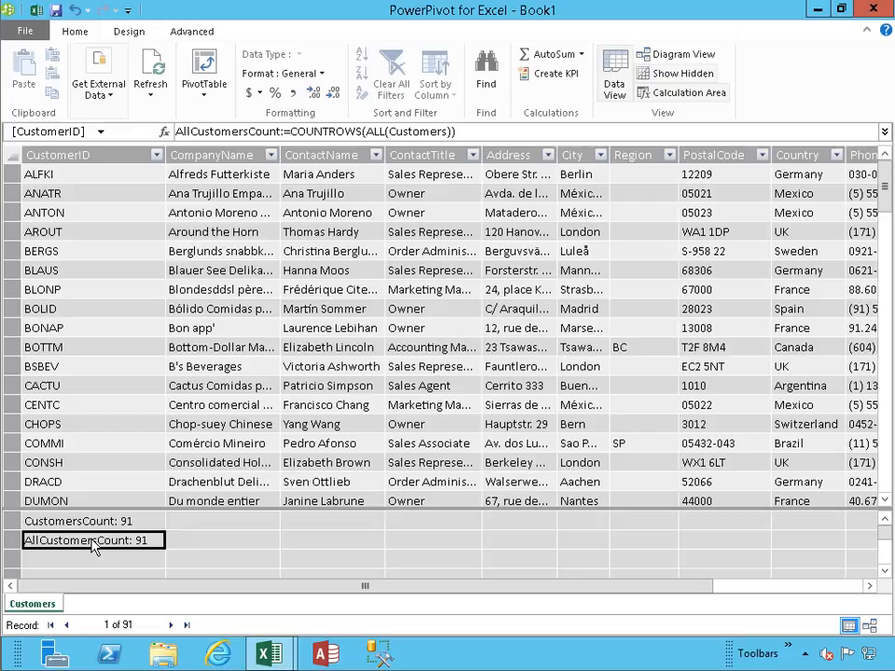
- Switch back to the Excel workbook and add the CustomersCount and AllCustomersCount measures to the PivotTable's values
click(36, 10)
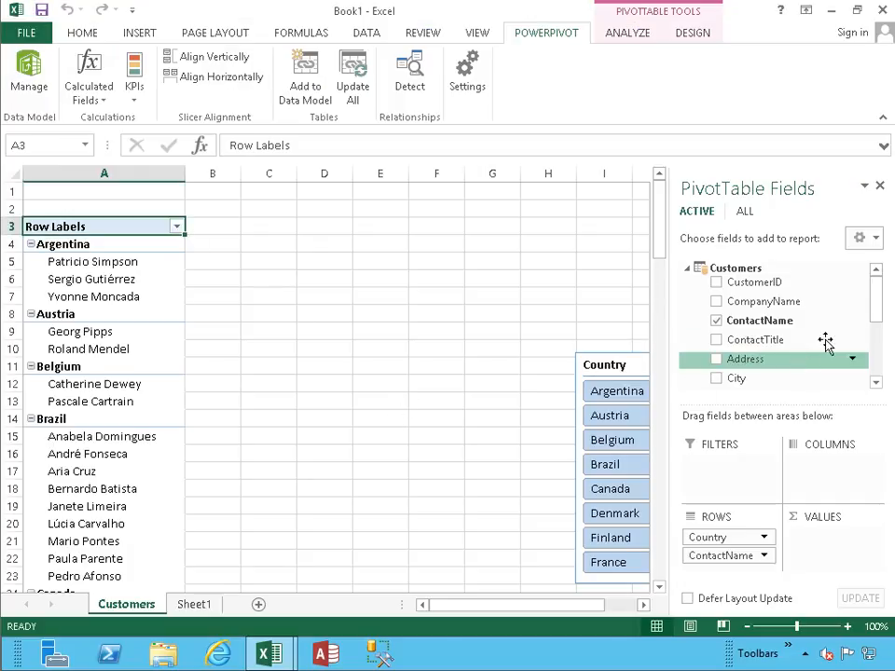
drag(873, 296, 876, 357)
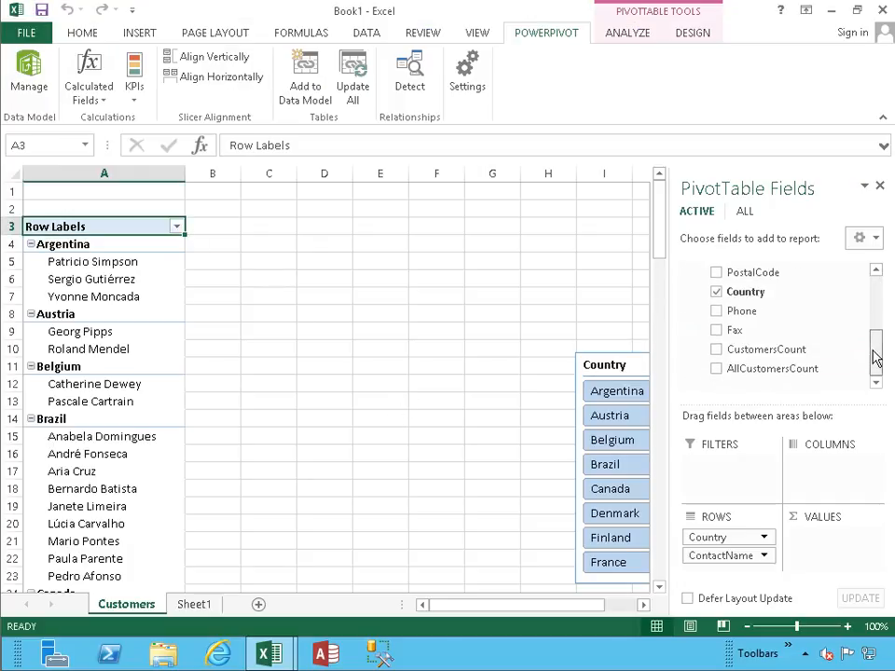
click(716, 351)
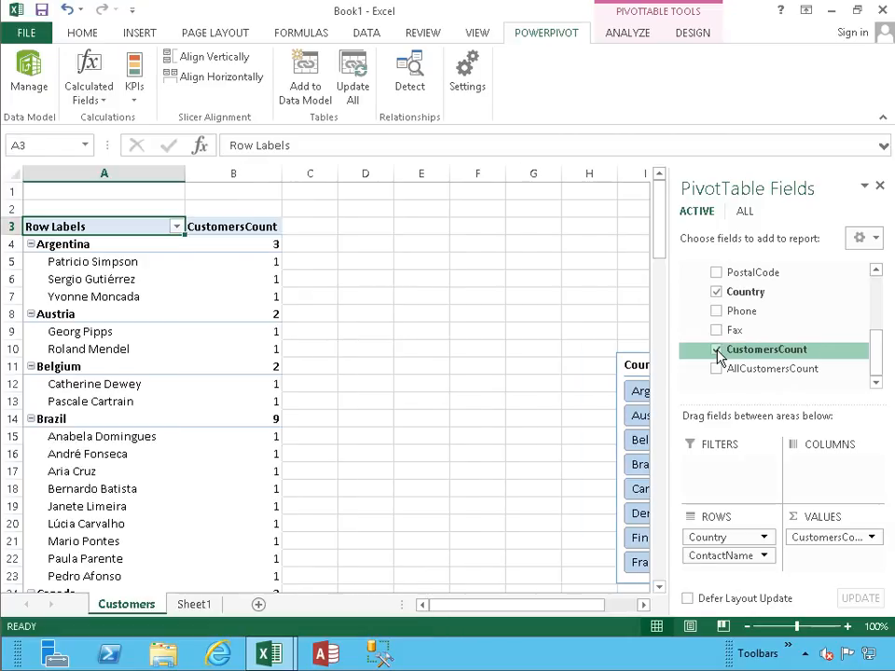
click(717, 369)
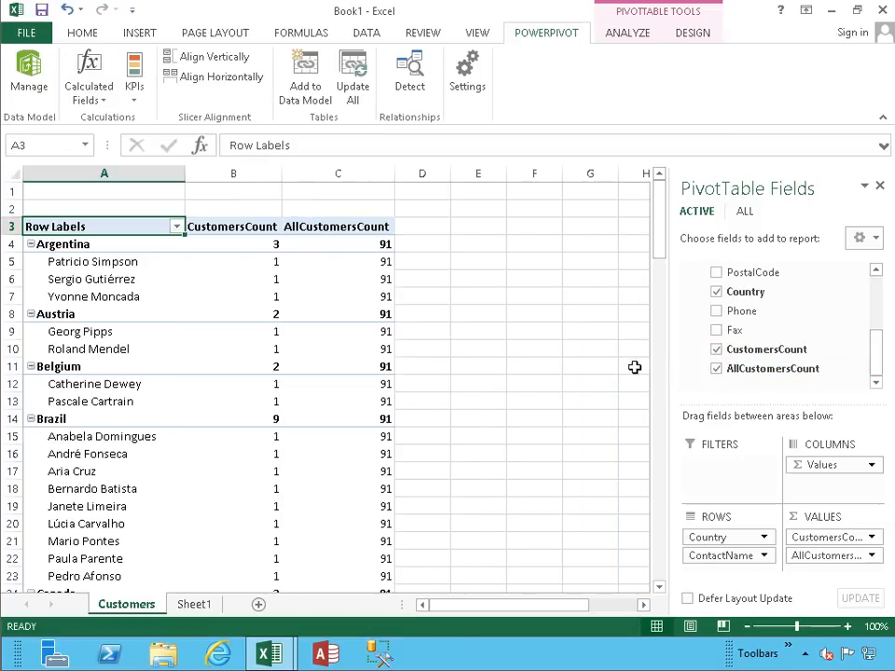
- Move the Country slicer close beside the PivotTable's AllCustomersCount column and use it to filter the PivotTable by Argentina
drag(565, 606, 600, 463)
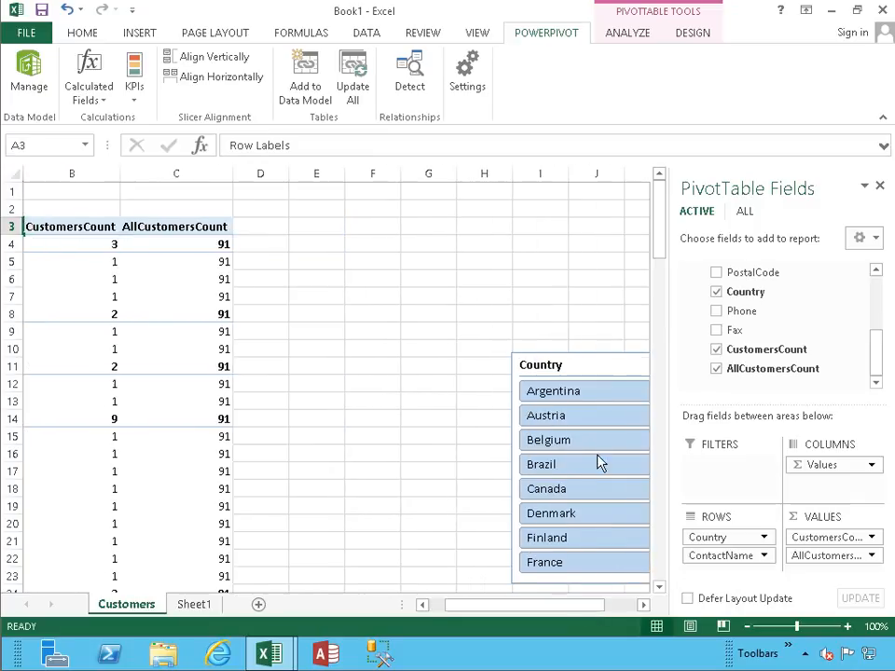
click(577, 366)
drag(577, 366, 328, 280)
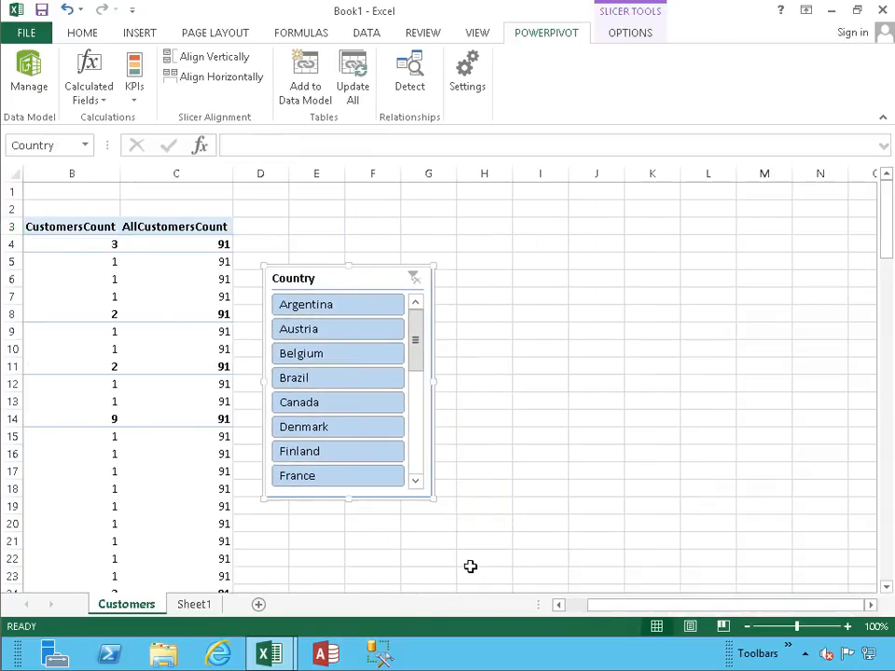
drag(640, 609, 593, 613)
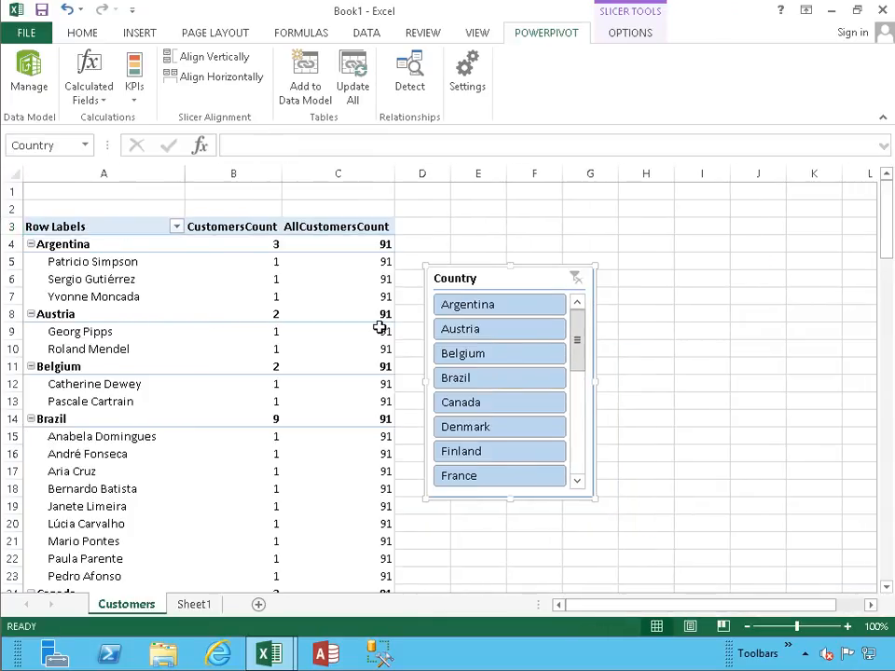
click(119, 264)
click(480, 307)
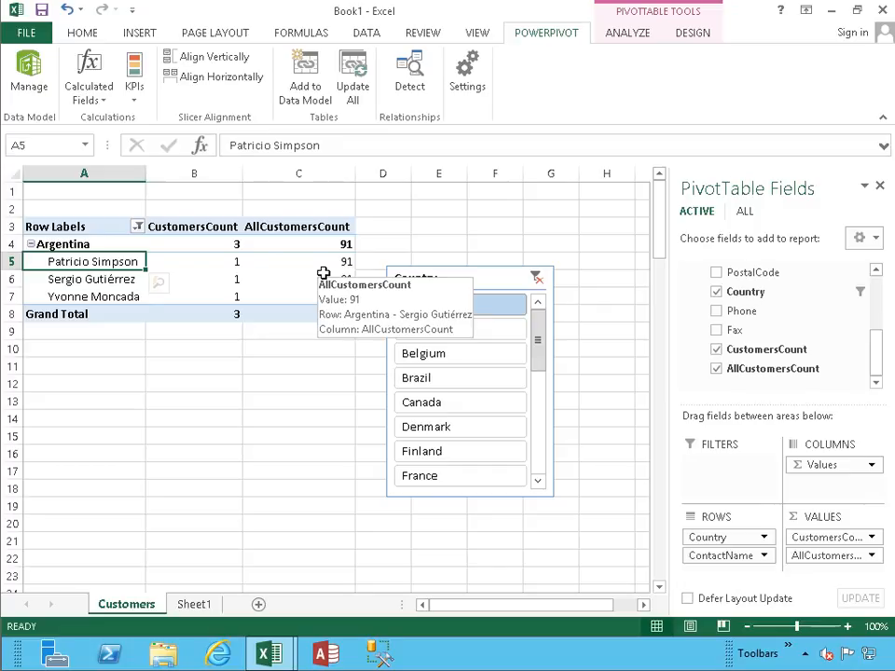
- Reopen the PowerPivot data model, create the measure NonRepeatedCustomers:=DISTINCTCOUNT([CustomerID]) below AllCustomersCount, and widen the CustomerID column to fit it
click(33, 80)
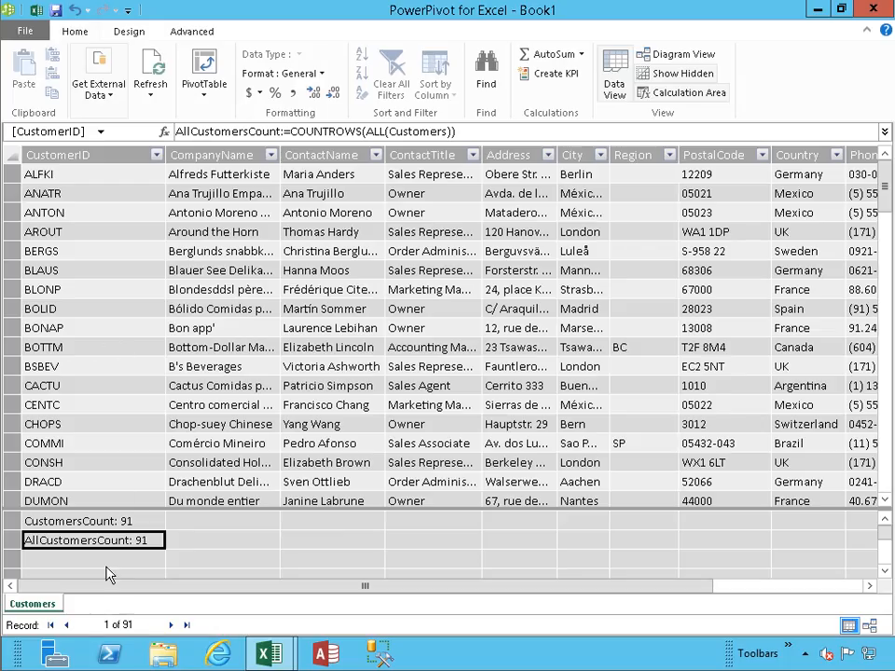
click(106, 563)
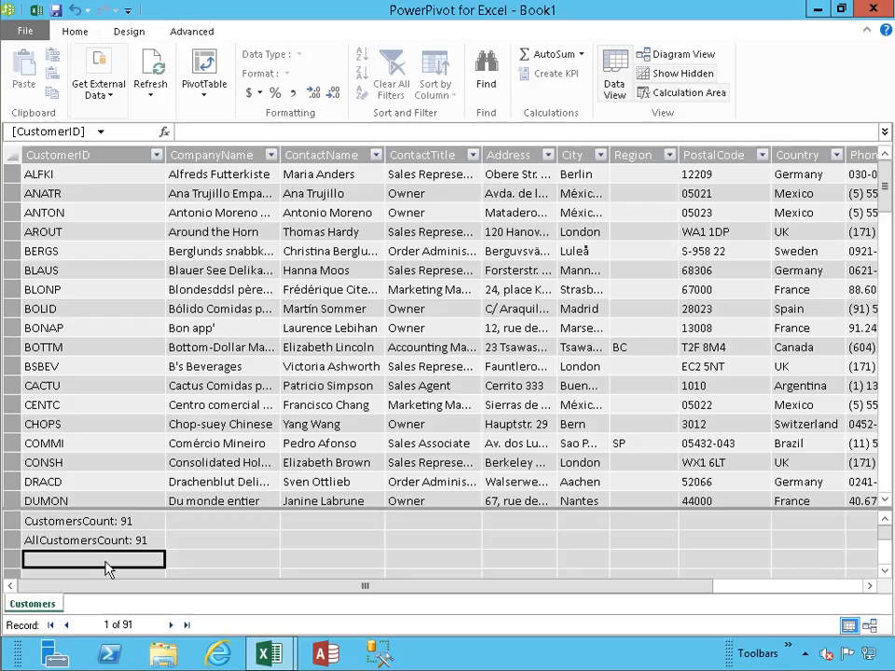
text(NonRep)
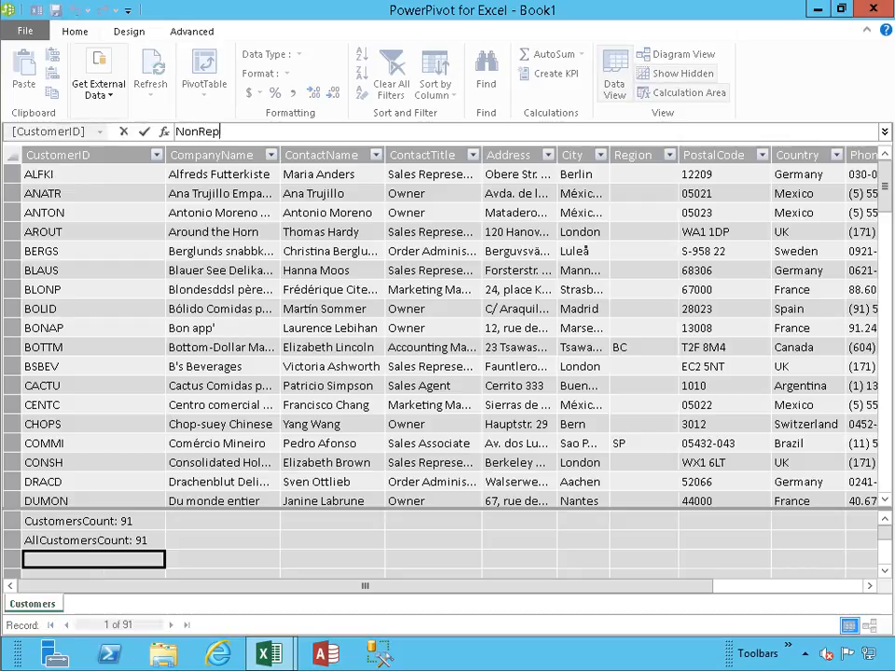
text(eatedCustom)
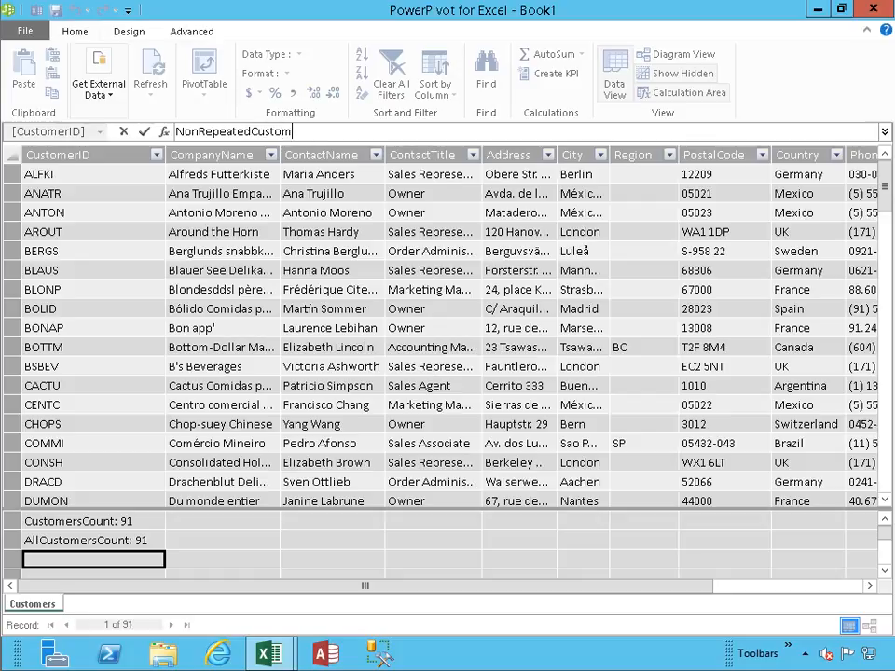
text(ers:=DISTINCT)
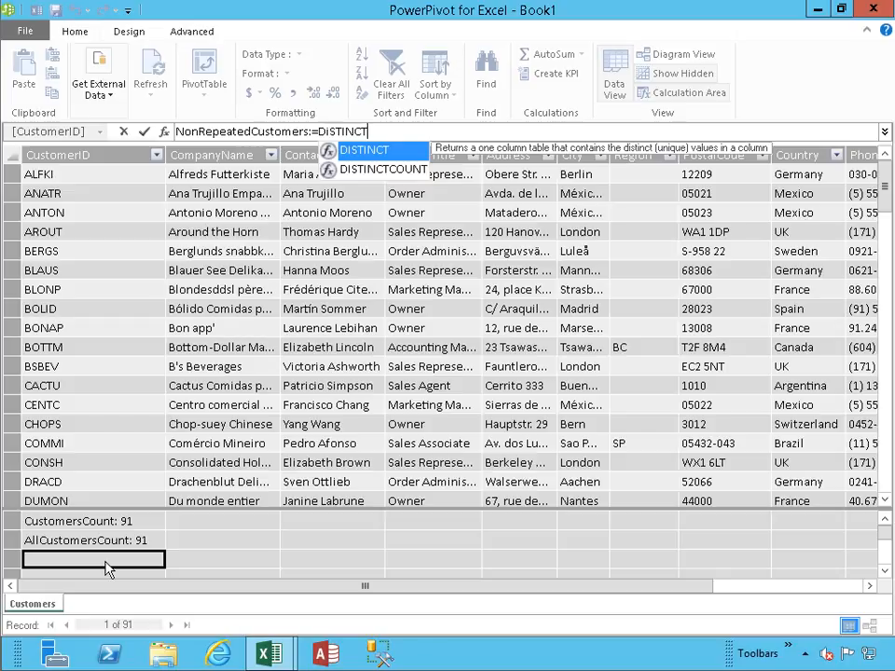
key(Down)
key(Tab)
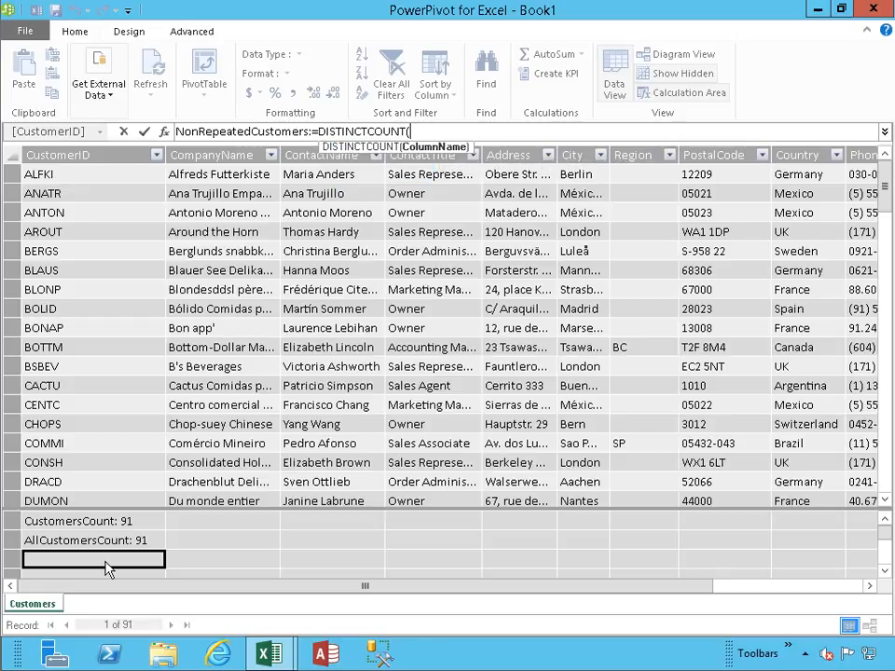
text([)
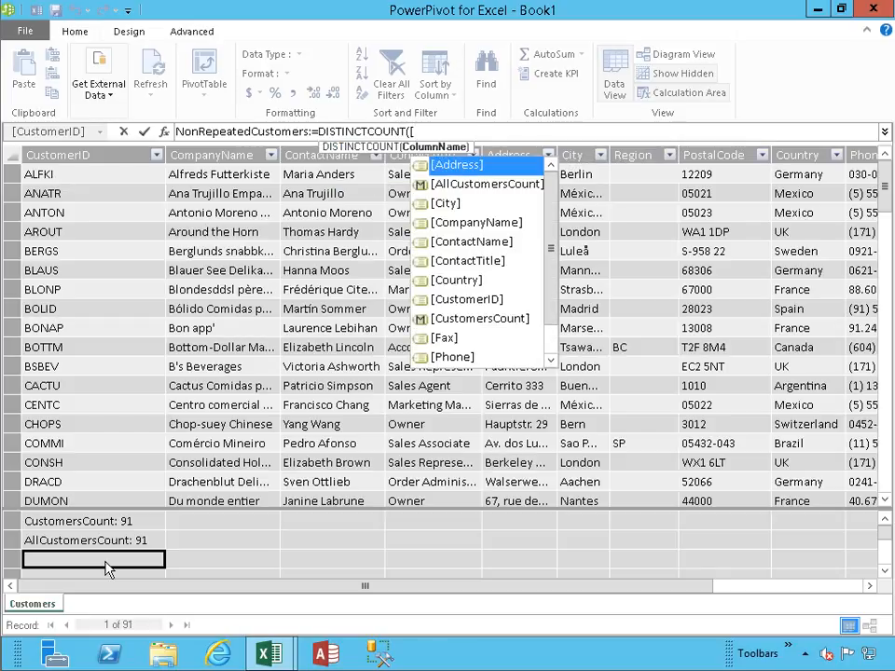
key(Down)
key(Down)
key(Down)
key(Down)
key(Down)
key(Down)
key(Down)
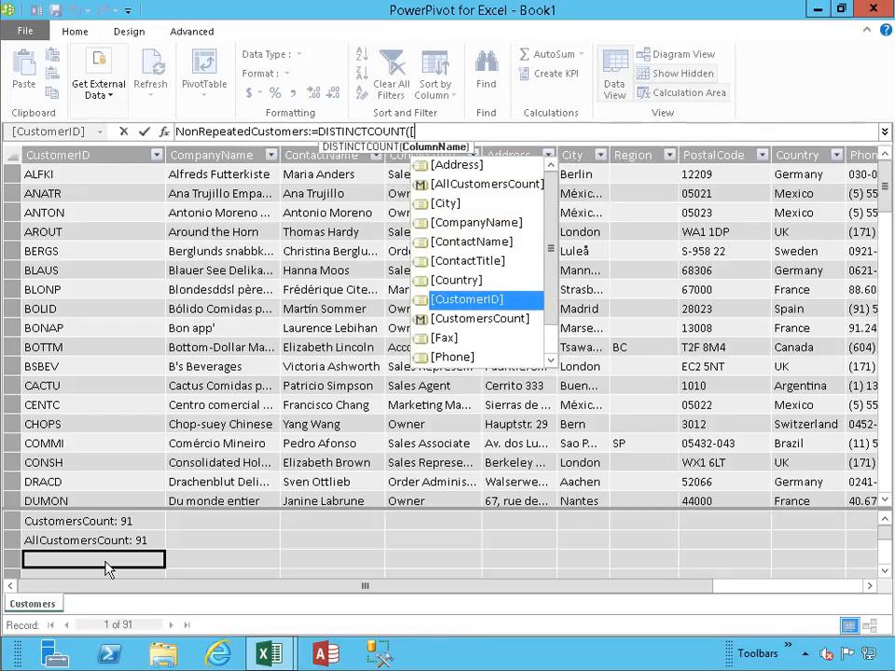
key(Tab)
text())
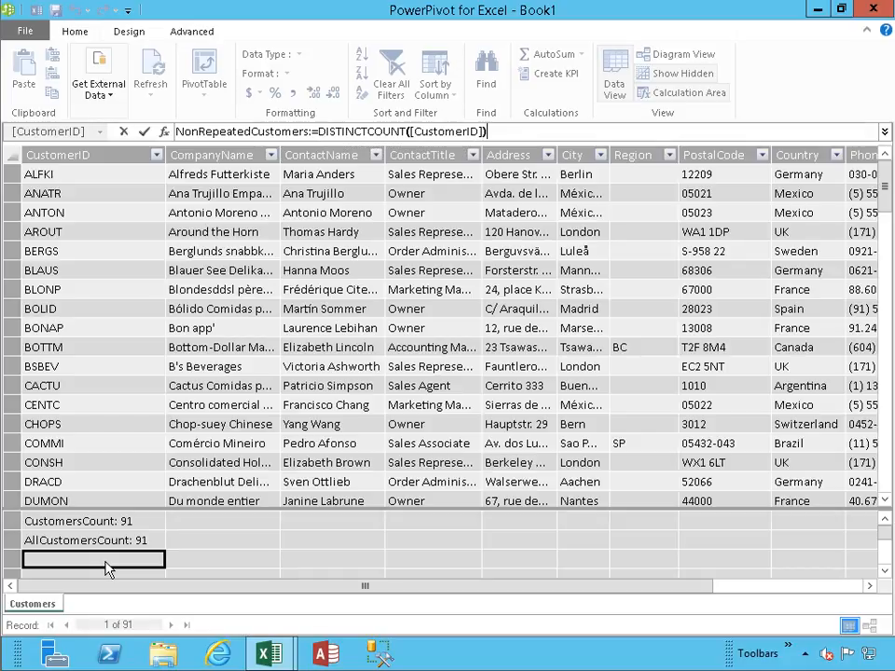
key(Return)
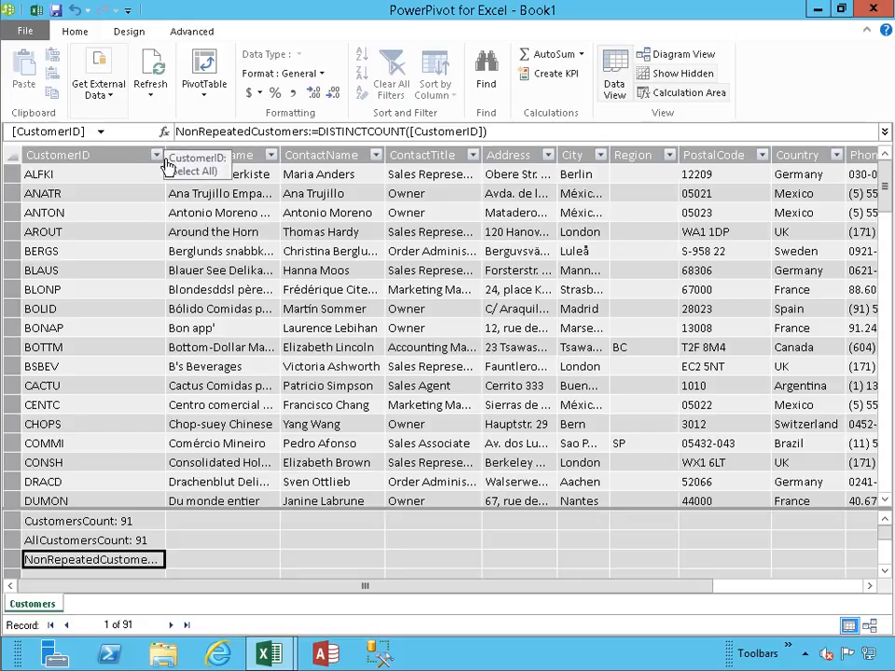
drag(165, 155, 193, 155)
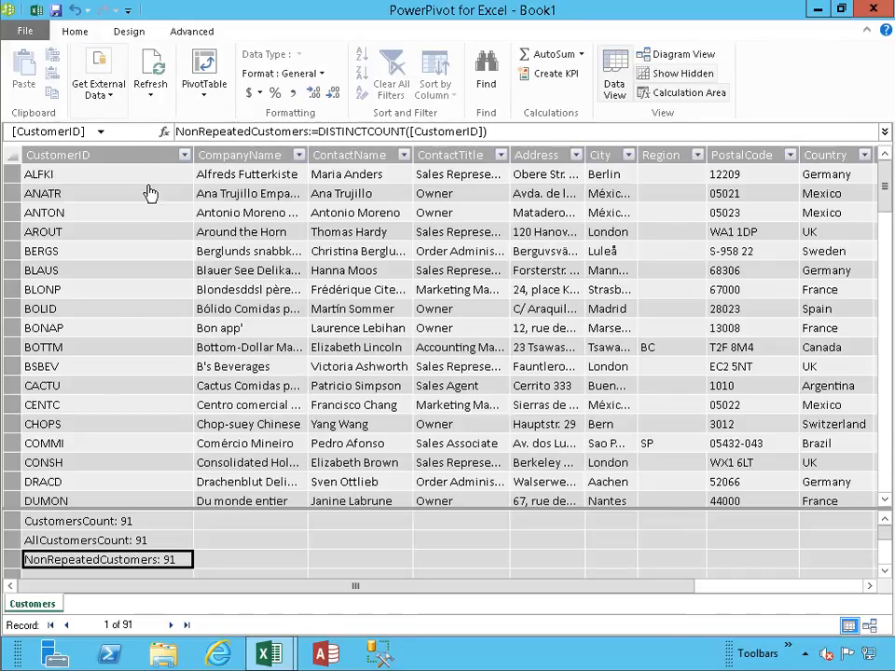
click(101, 93)
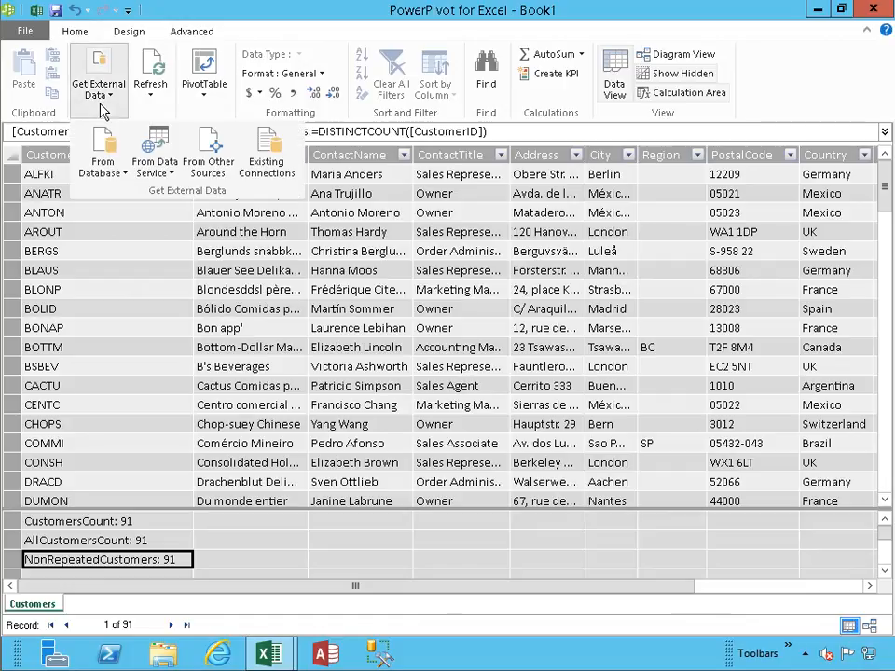
click(135, 160)
click(165, 230)
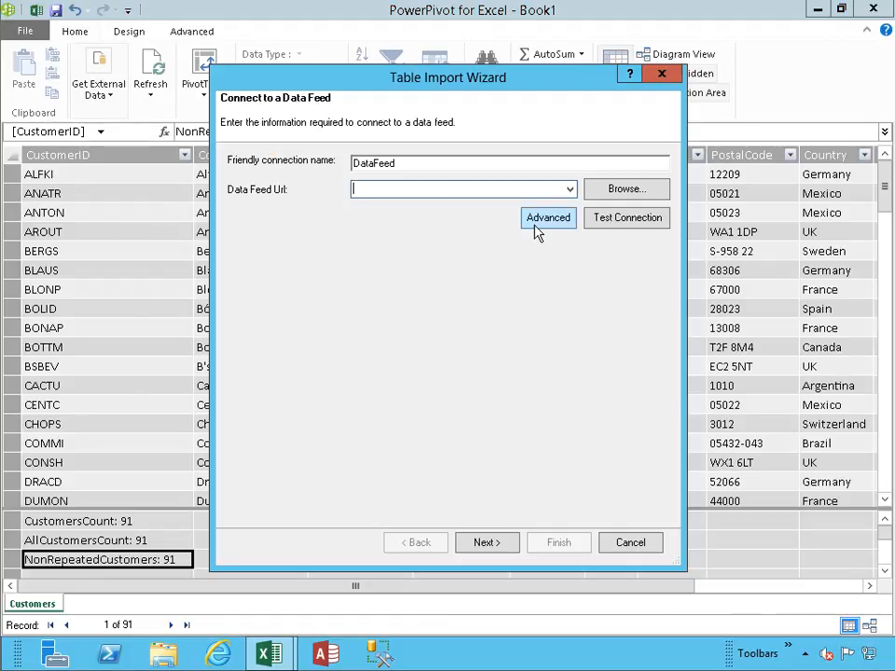
click(570, 190)
click(522, 205)
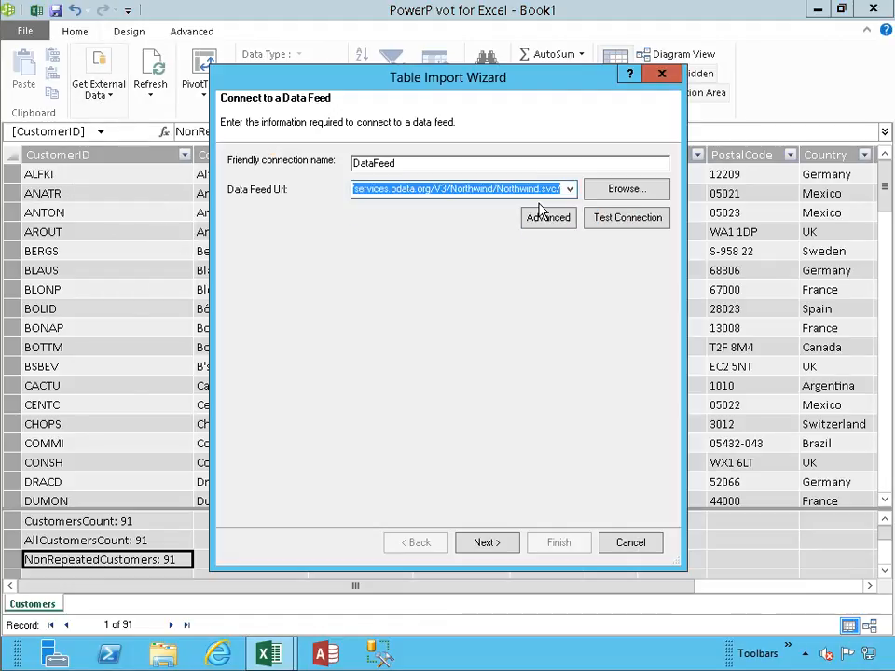
click(612, 224)
click(451, 343)
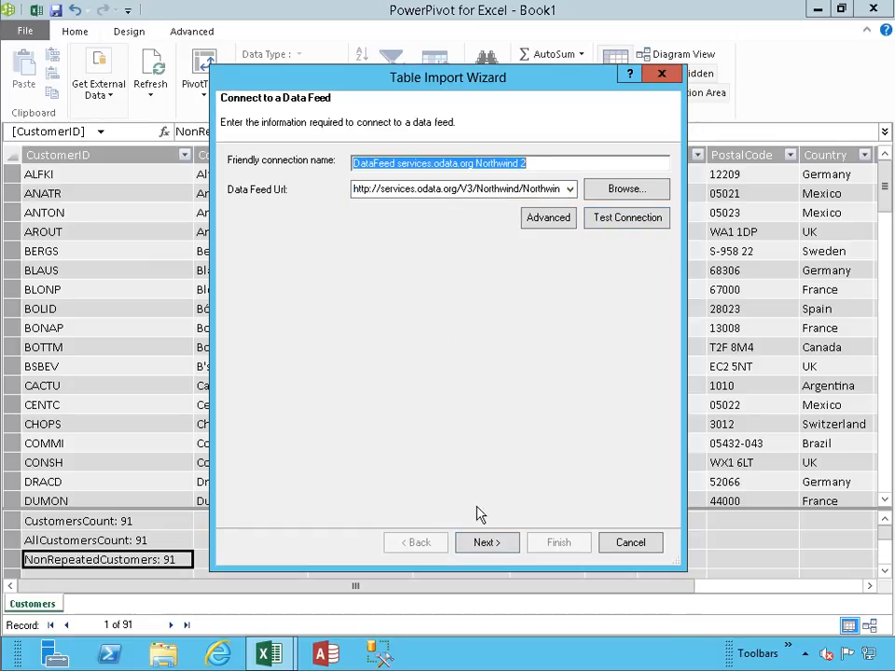
click(485, 543)
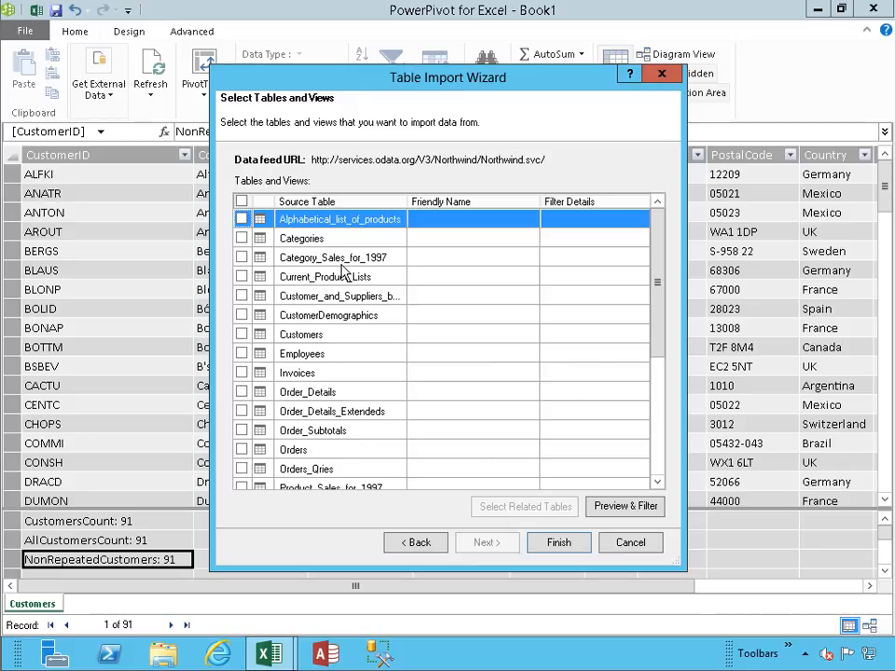
- Import the Categories and Products tables from the Northwind feed and close the import wizard
click(241, 238)
drag(658, 269, 662, 323)
click(242, 412)
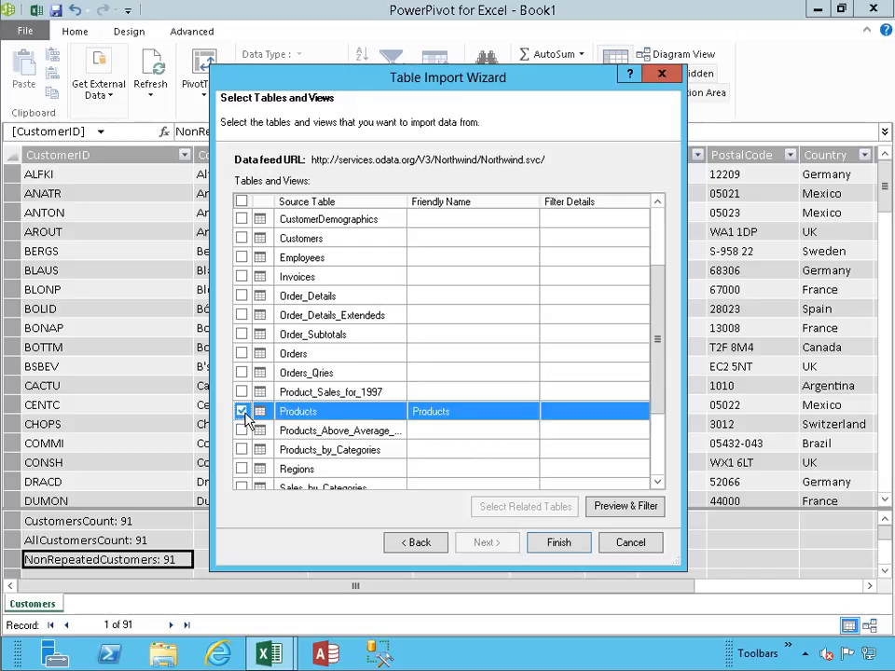
click(560, 542)
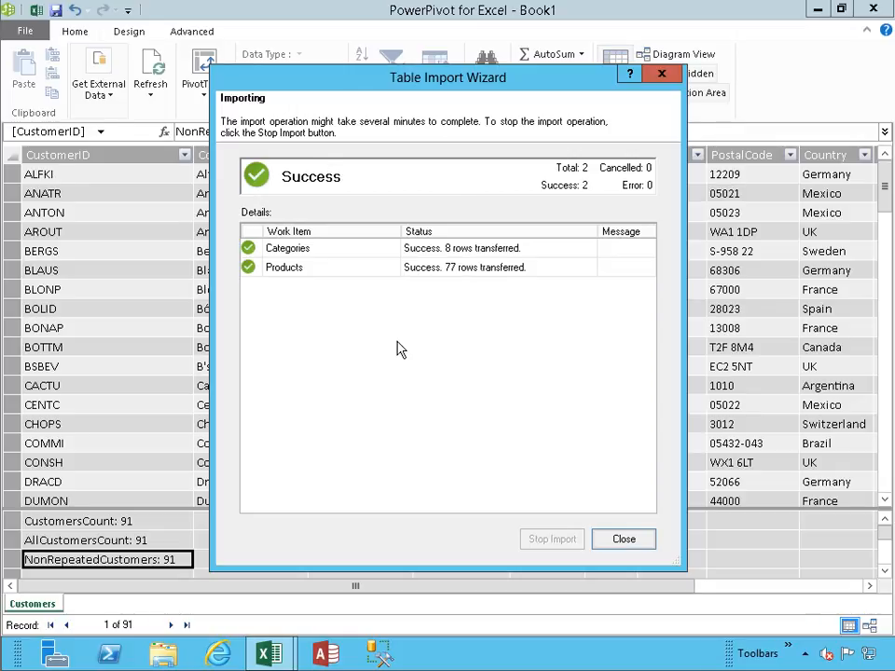
click(624, 539)
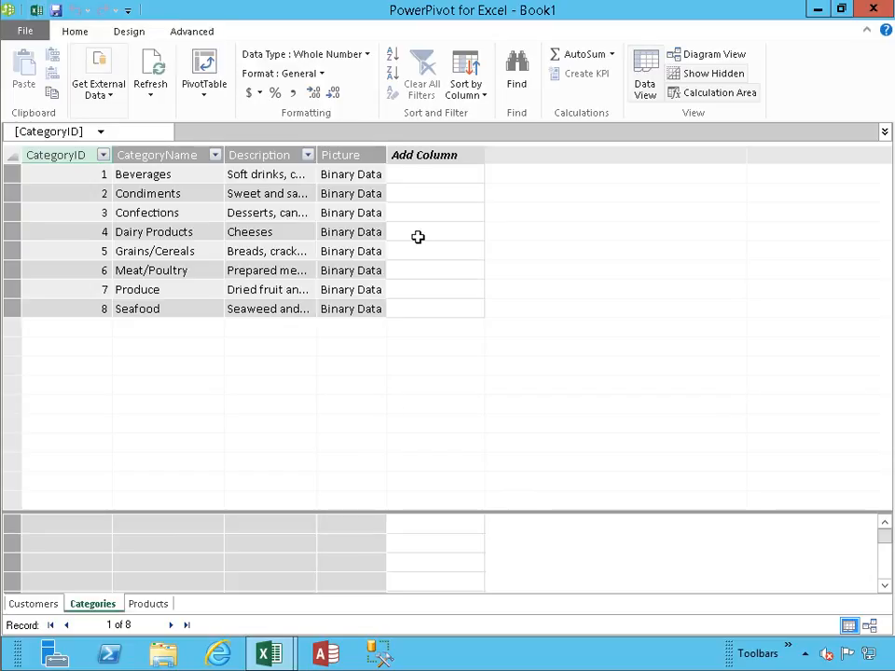
- Try to add a calculated column to the Products table with the formula CategoryName:=RELATED(Categories[CategoryName])
click(150, 603)
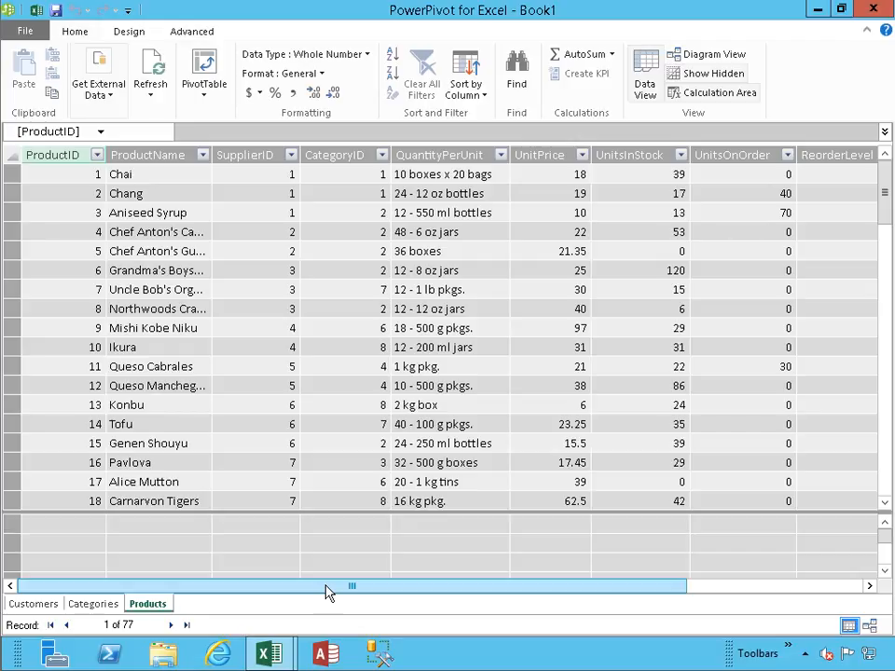
drag(328, 593, 511, 597)
click(793, 175)
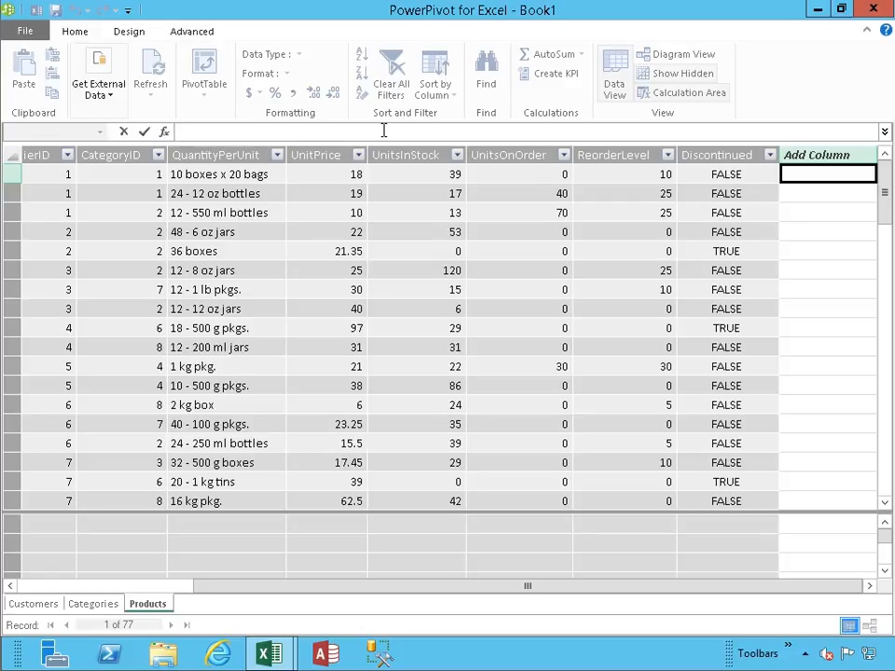
text(CategoryName:= )
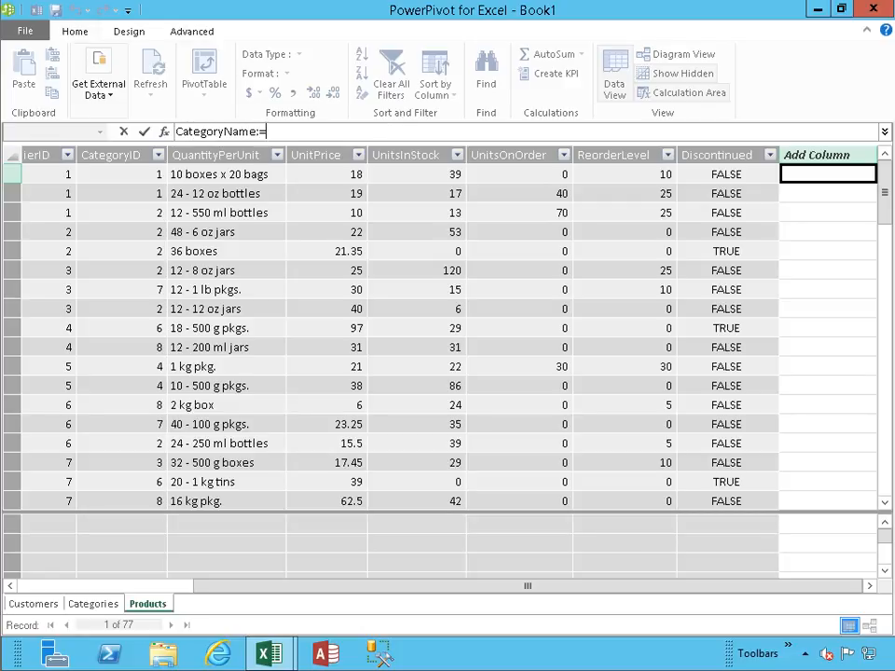
text(RELA)
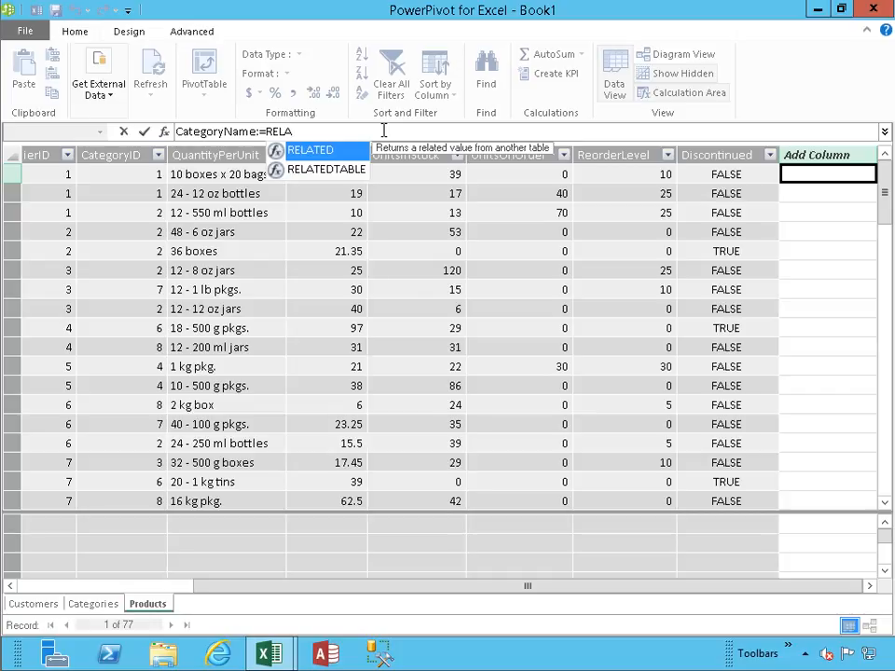
key(Tab)
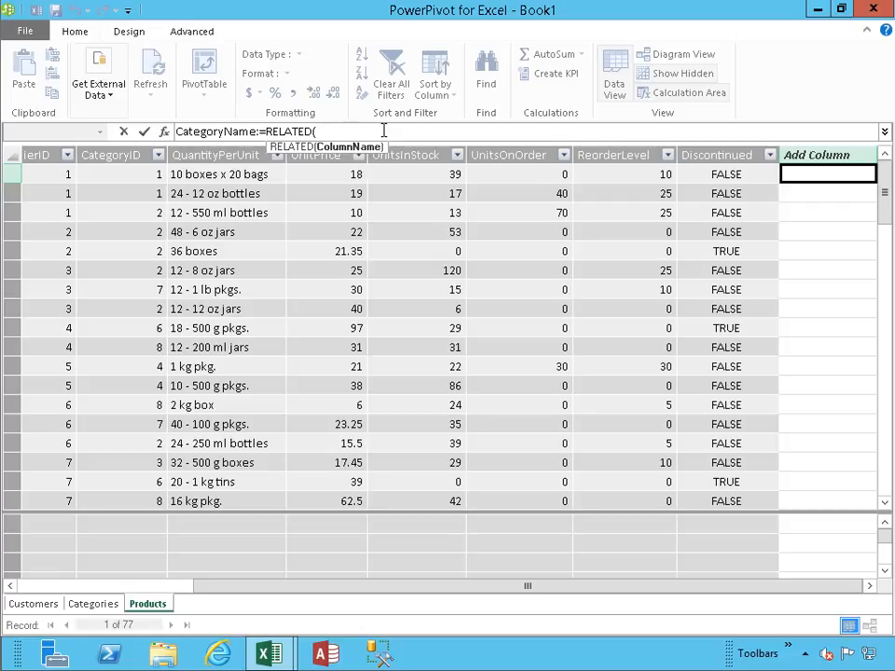
text(C)
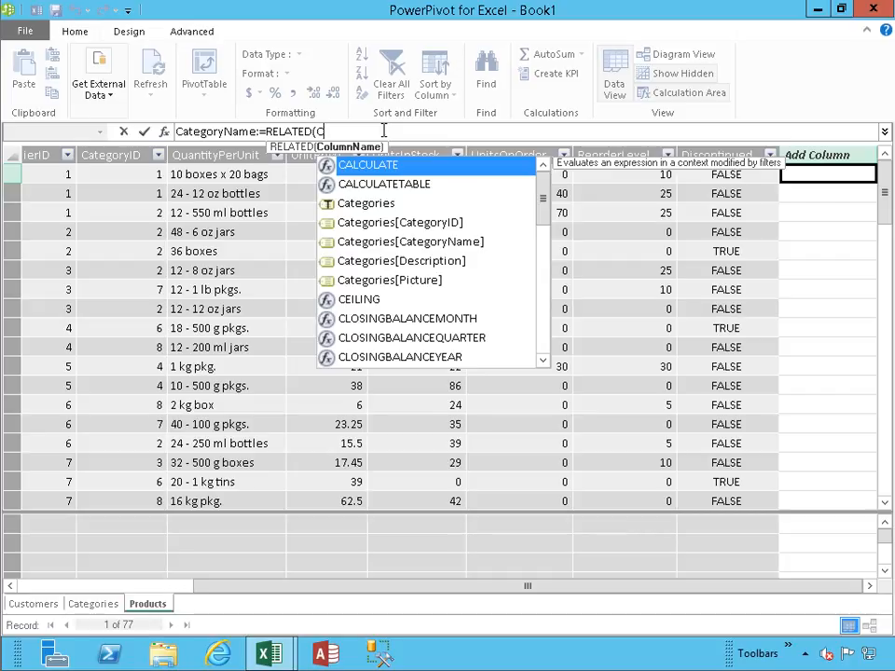
key(Down)
key(Down)
key(Down)
key(Down)
key(Tab)
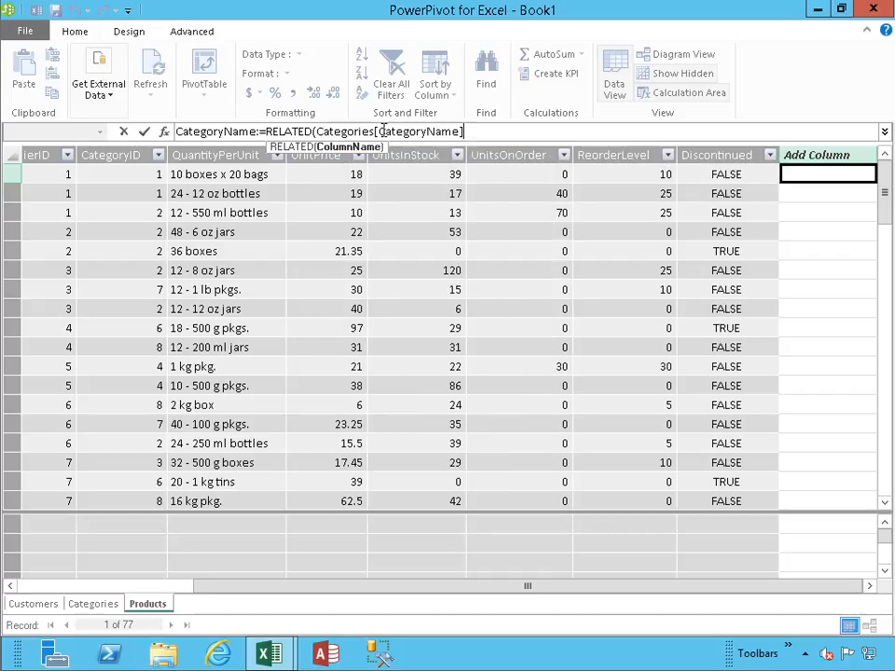
text())
key(Return)
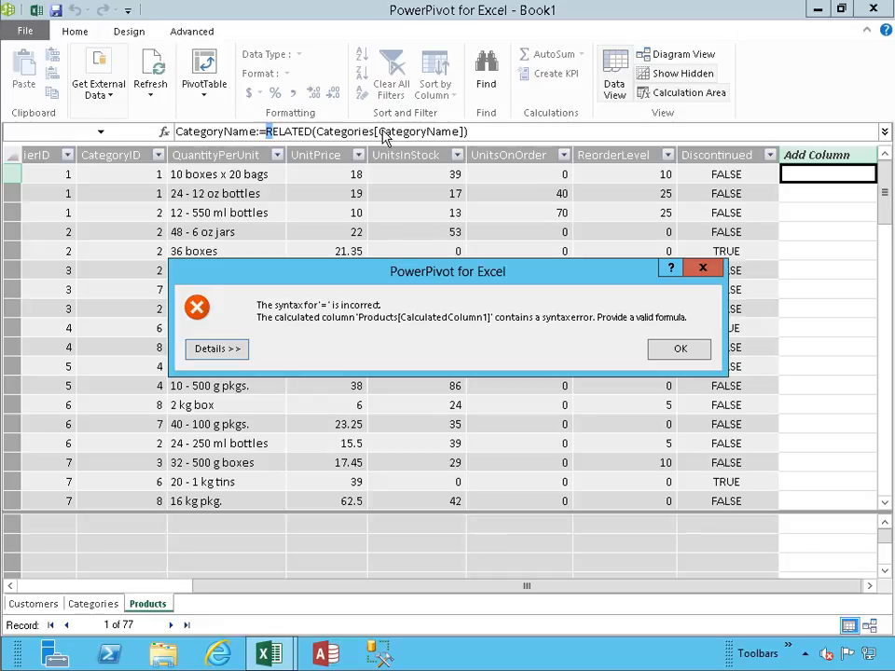
key(Return)
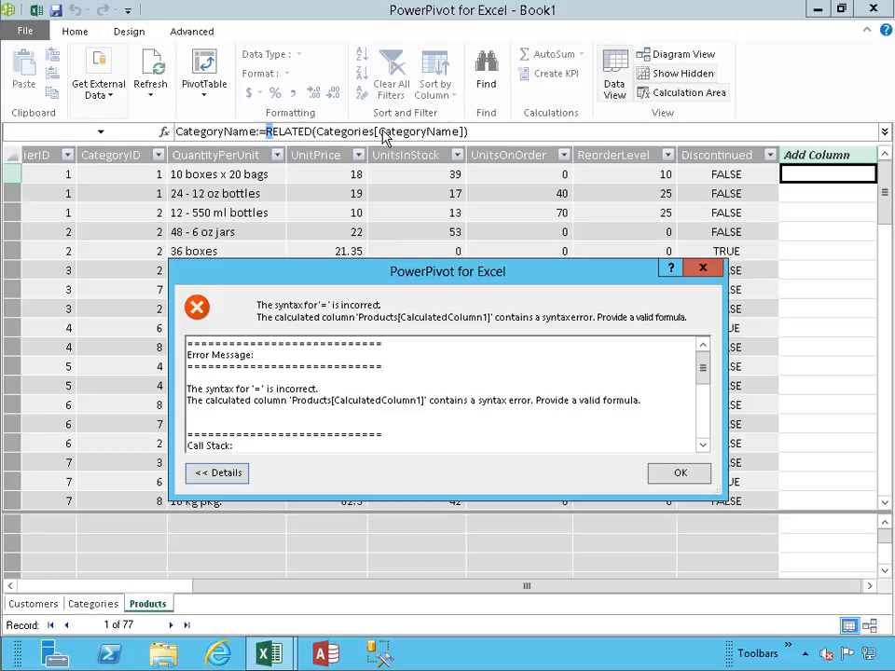
key(Return)
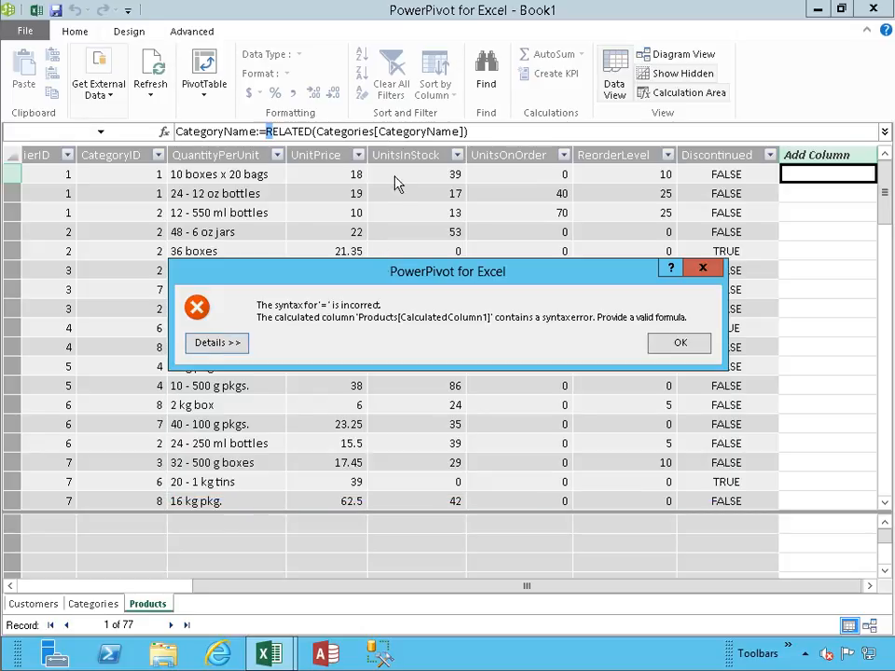
click(679, 345)
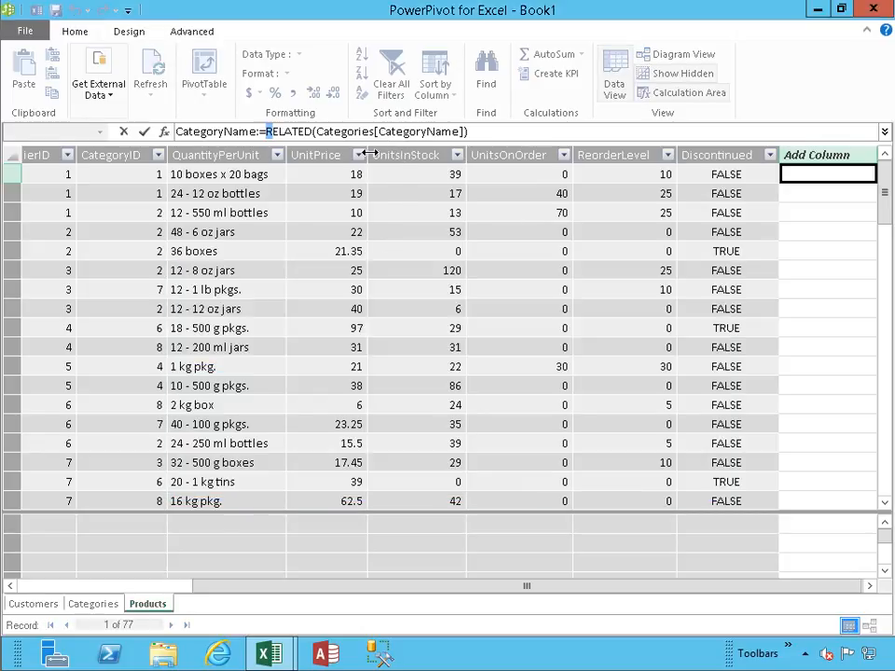
- Remove the "CategoryName:" prefix so the calculated column's formula reads =RELATED(Categories[CategoryName]), and commit it
click(262, 131)
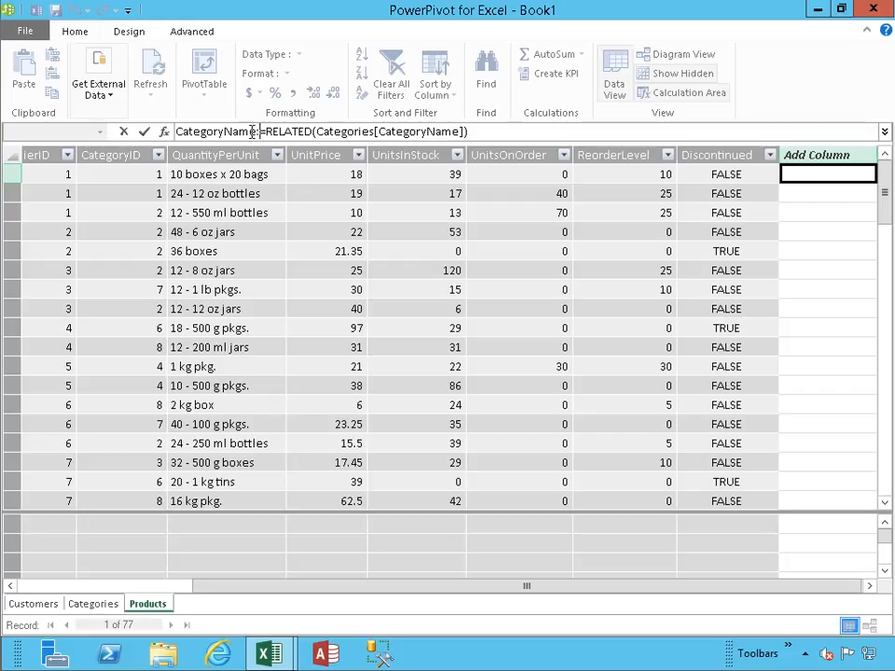
drag(262, 132, 176, 131)
key(Delete)
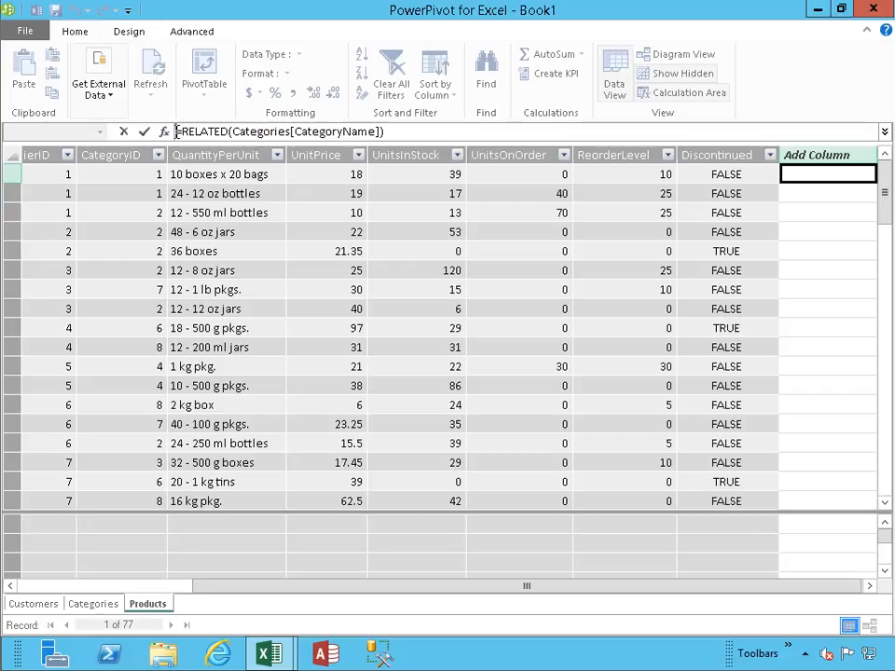
key(Return)
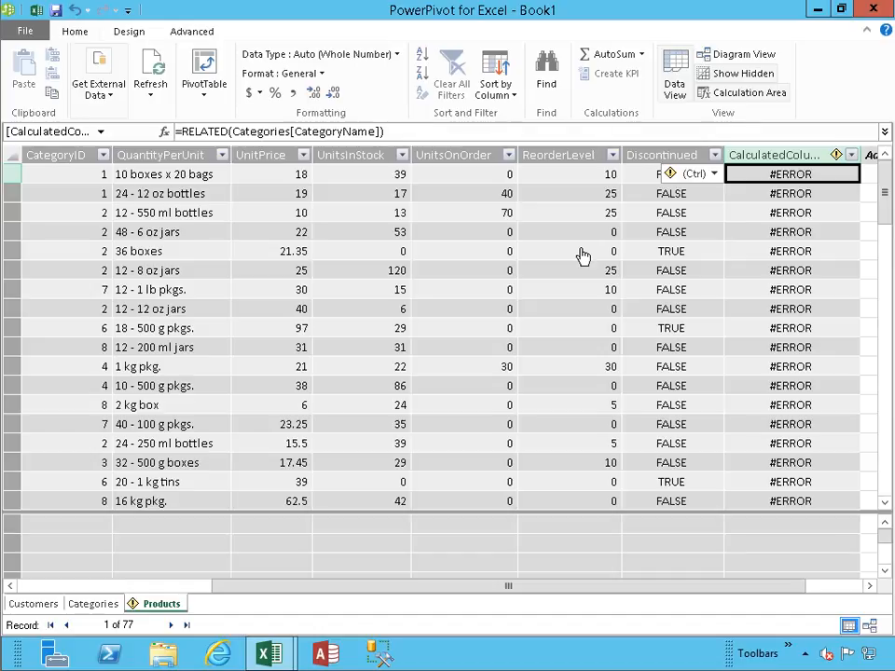
- Recommit the calculated column's RELATED formula unchanged and examine the details of its error
click(411, 131)
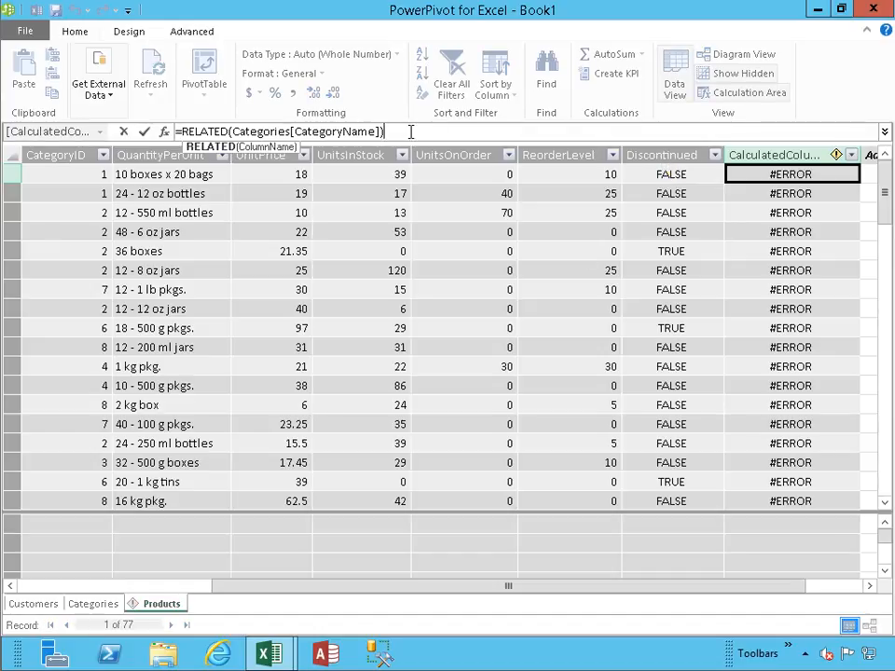
key(Return)
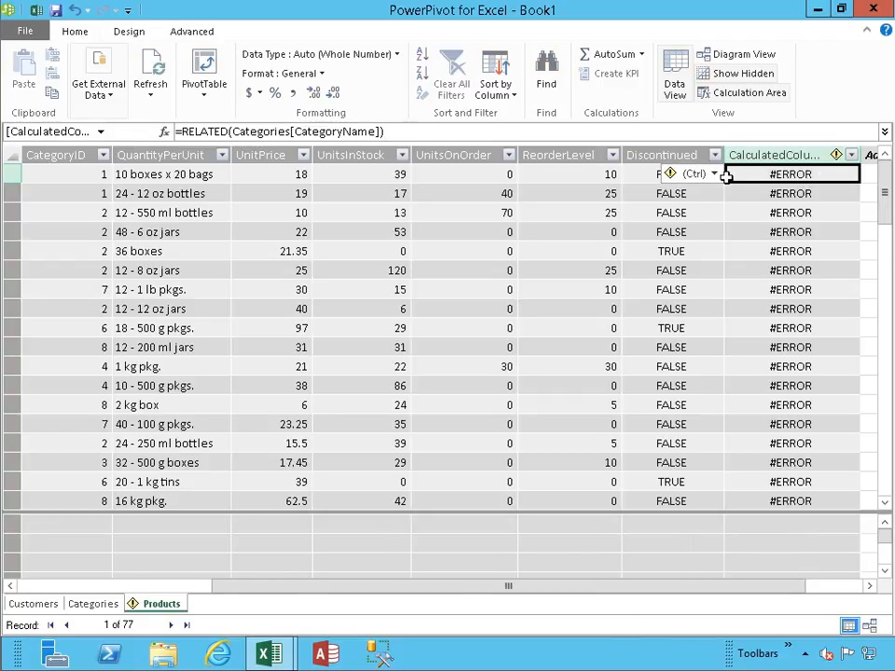
click(714, 175)
click(723, 198)
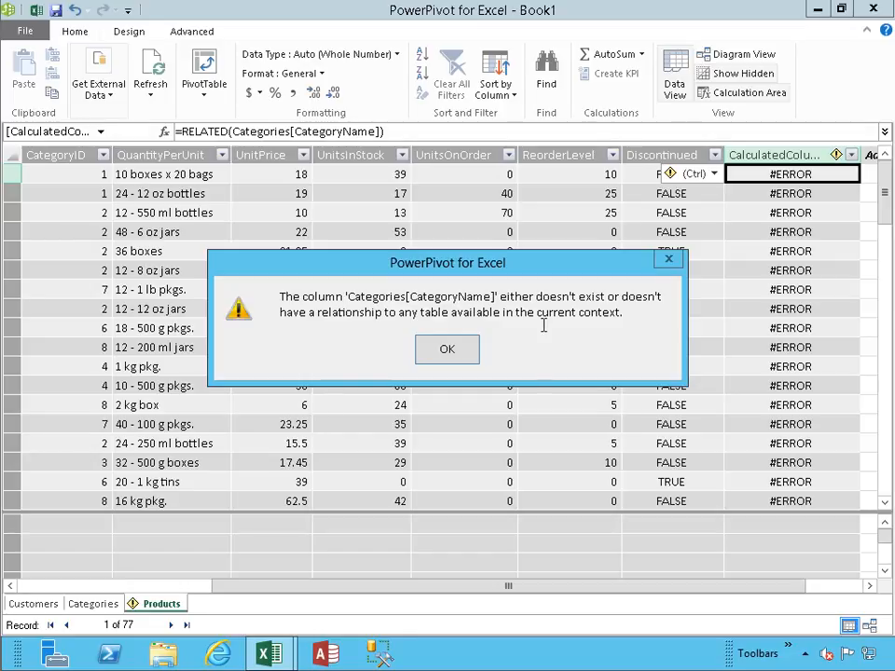
click(448, 354)
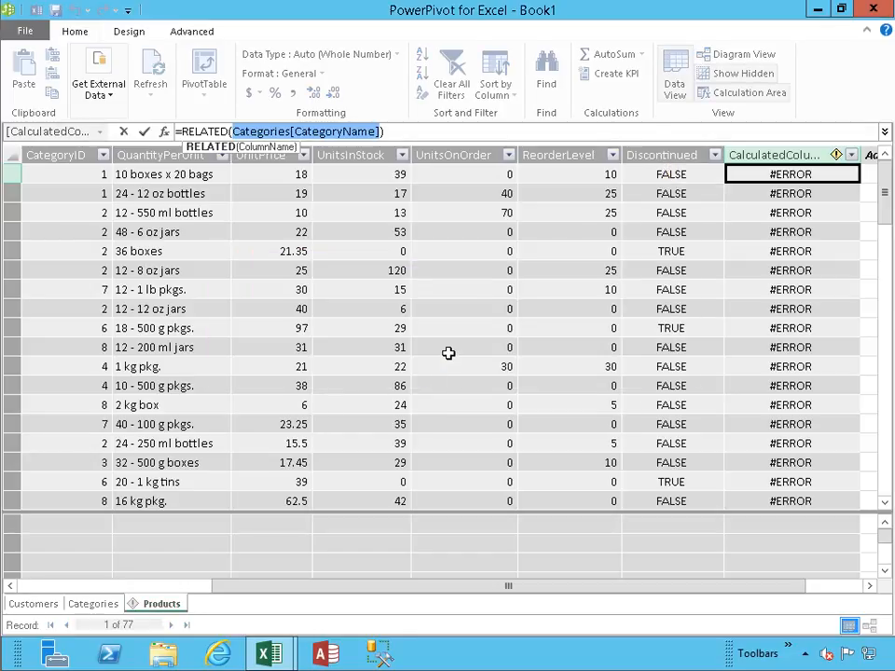
- Create a table relationship with Categories and its CategoryID column as the table, and Products with CategoryID as the related lookup
click(138, 33)
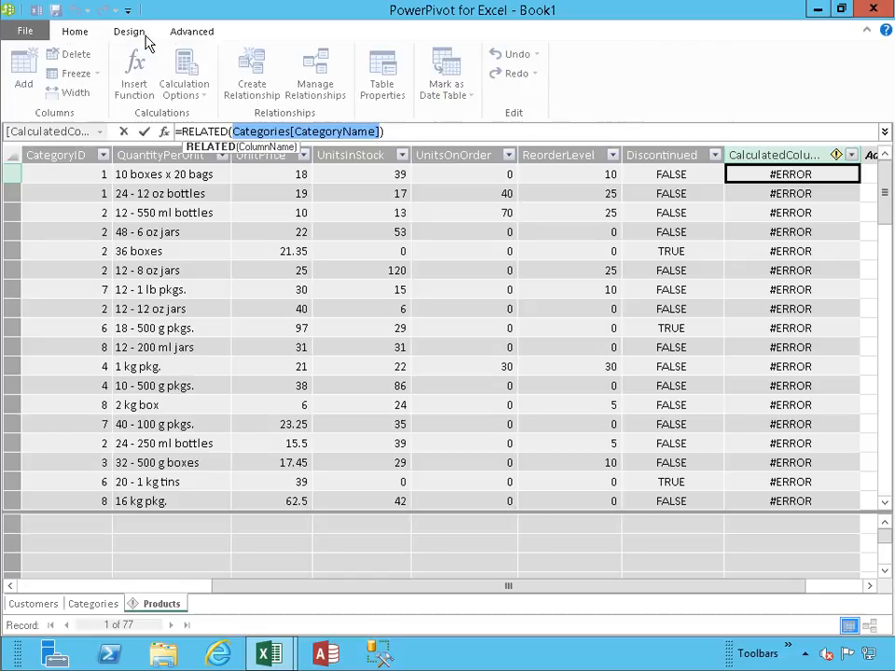
click(190, 34)
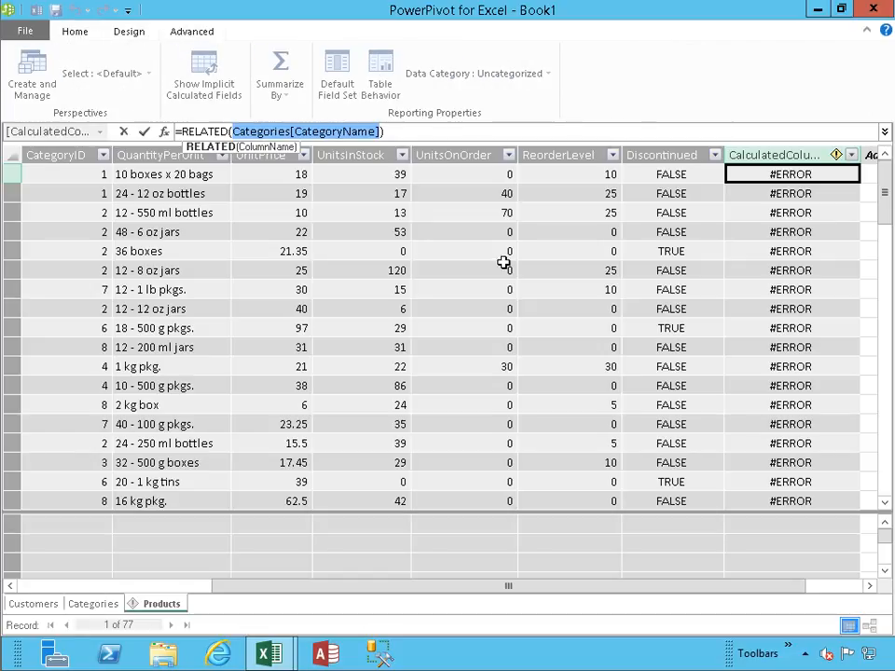
click(495, 215)
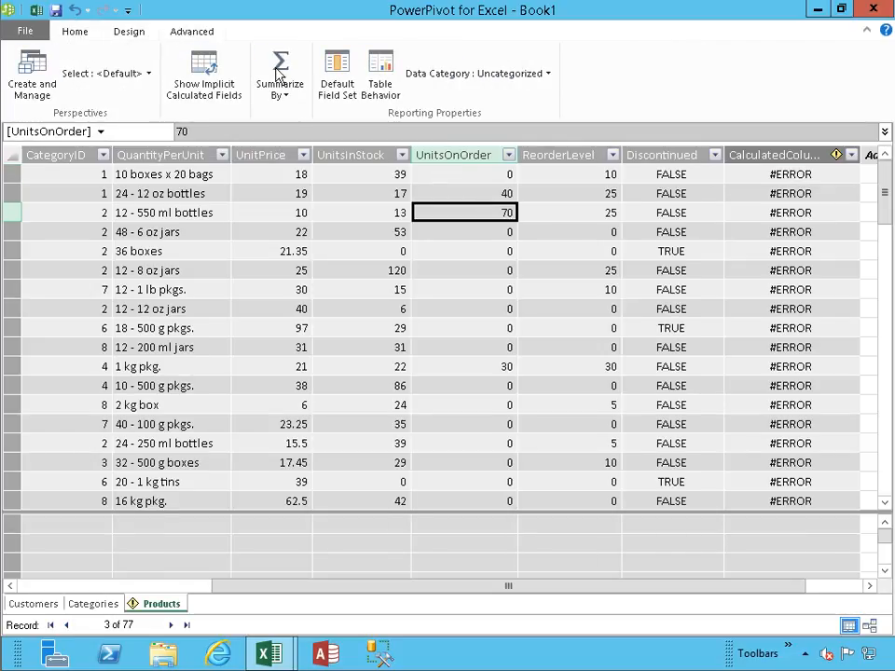
click(116, 33)
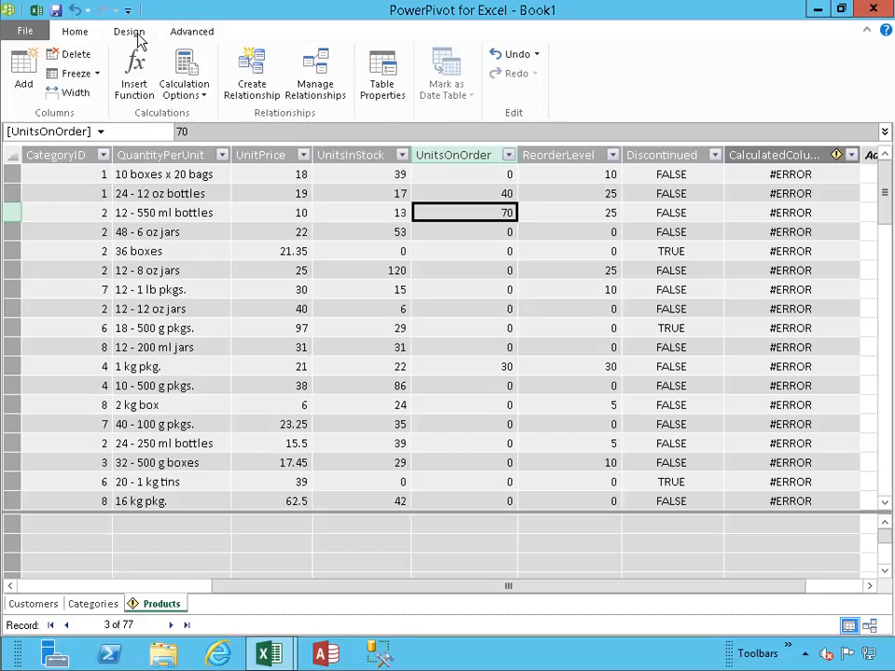
click(316, 86)
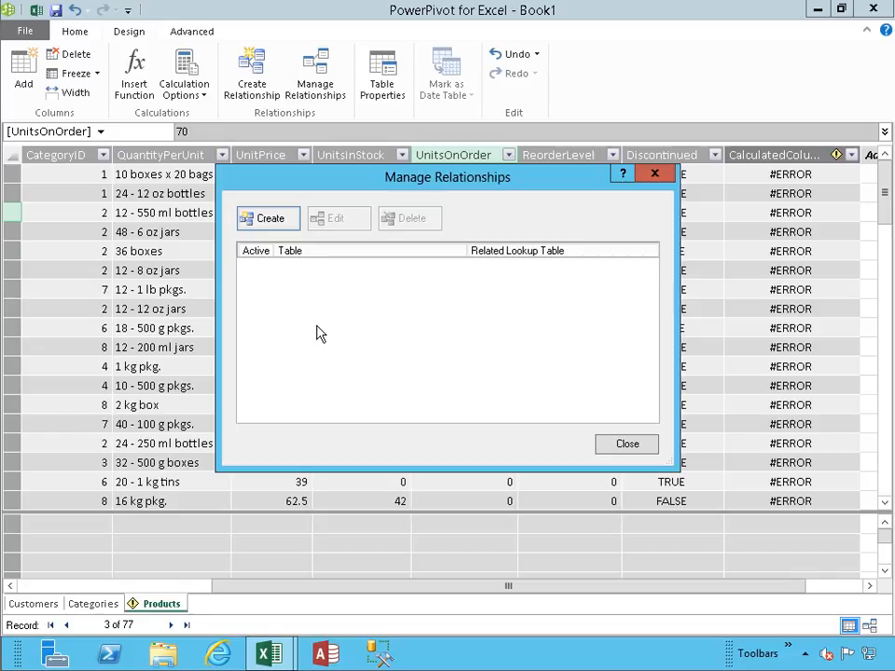
click(282, 219)
click(419, 303)
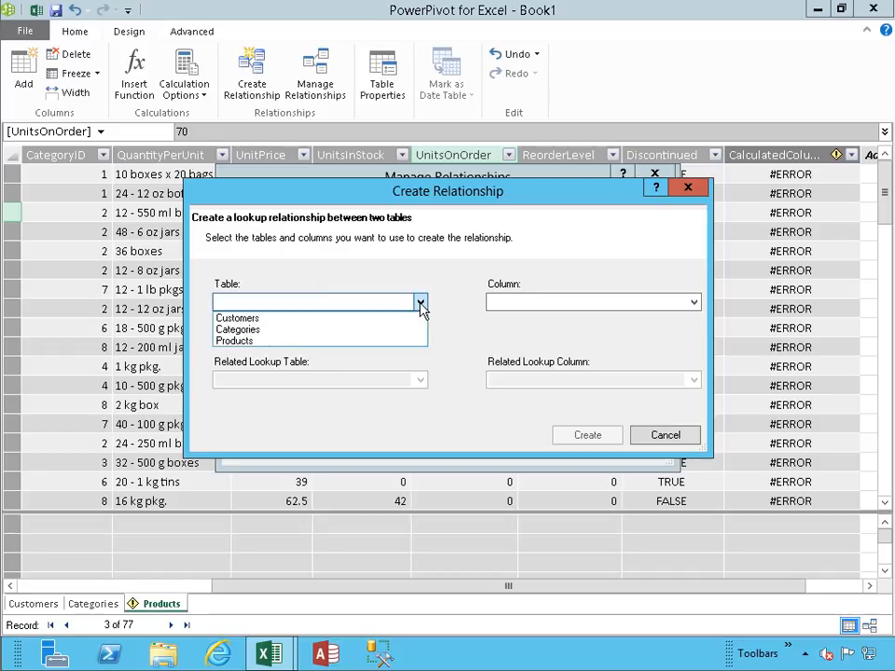
click(363, 330)
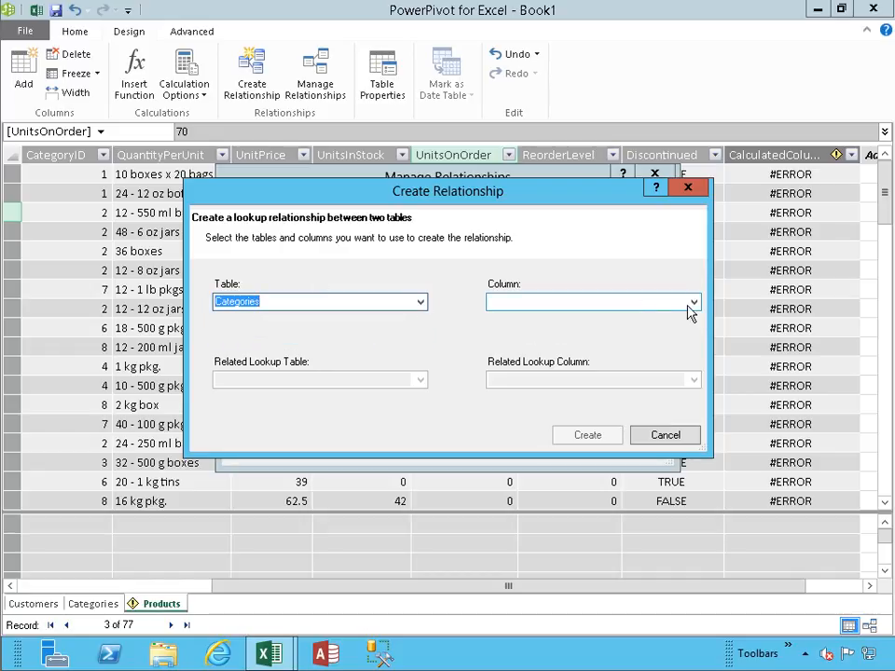
click(693, 302)
click(573, 316)
click(422, 383)
click(421, 380)
click(361, 410)
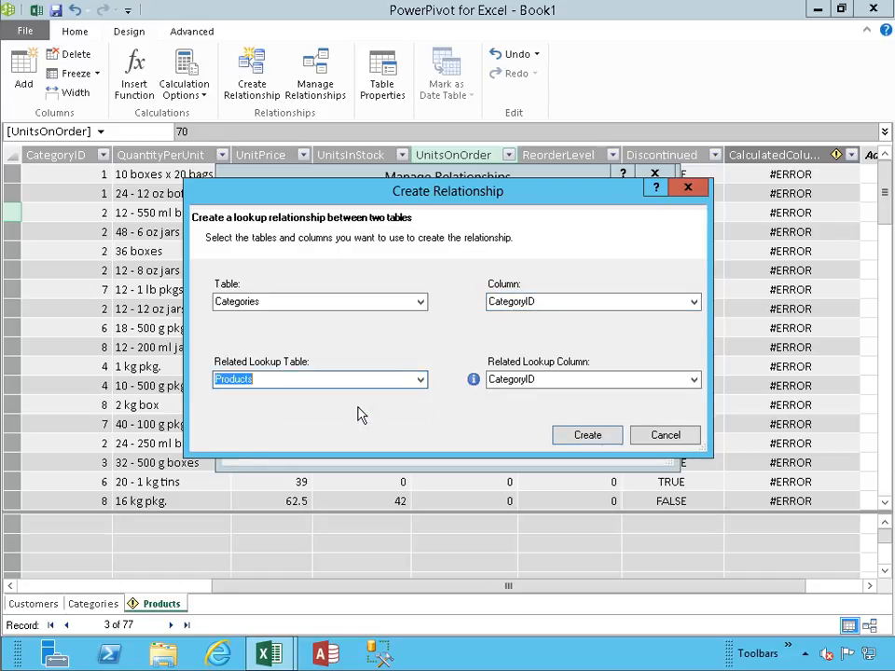
click(588, 436)
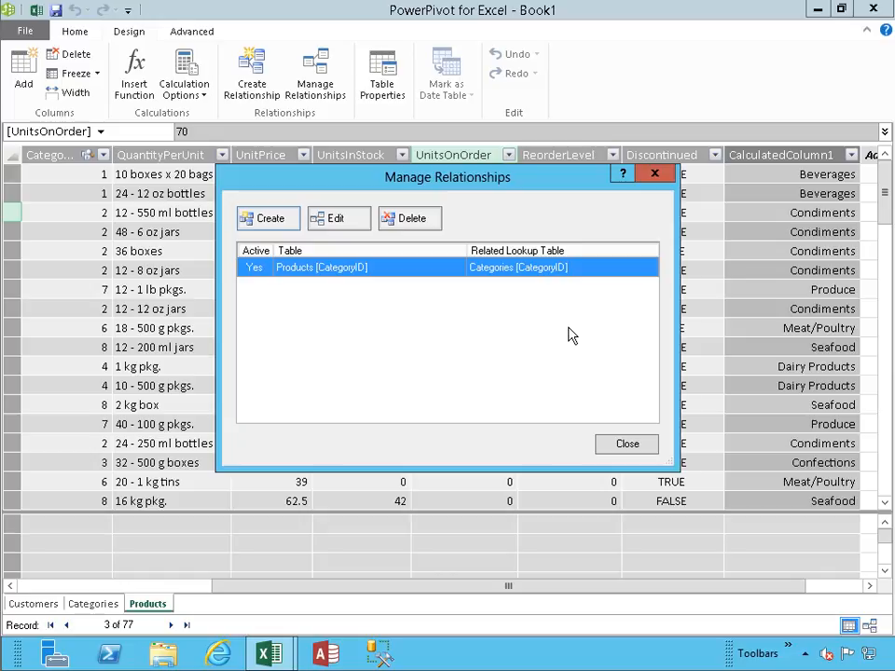
- Close the relationship list and rename the calculated column in the Products table as CategoryName
click(607, 444)
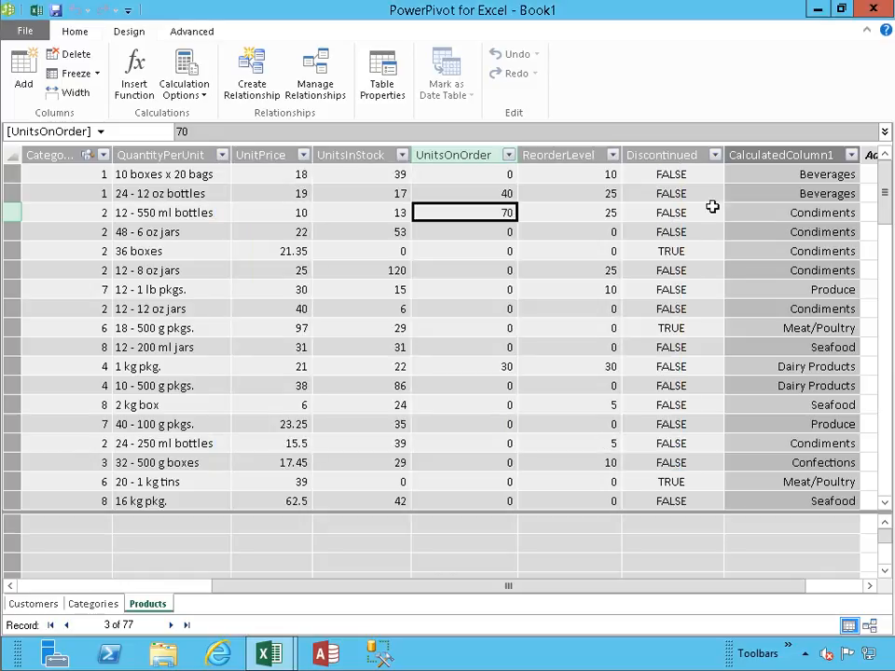
double_click(744, 155)
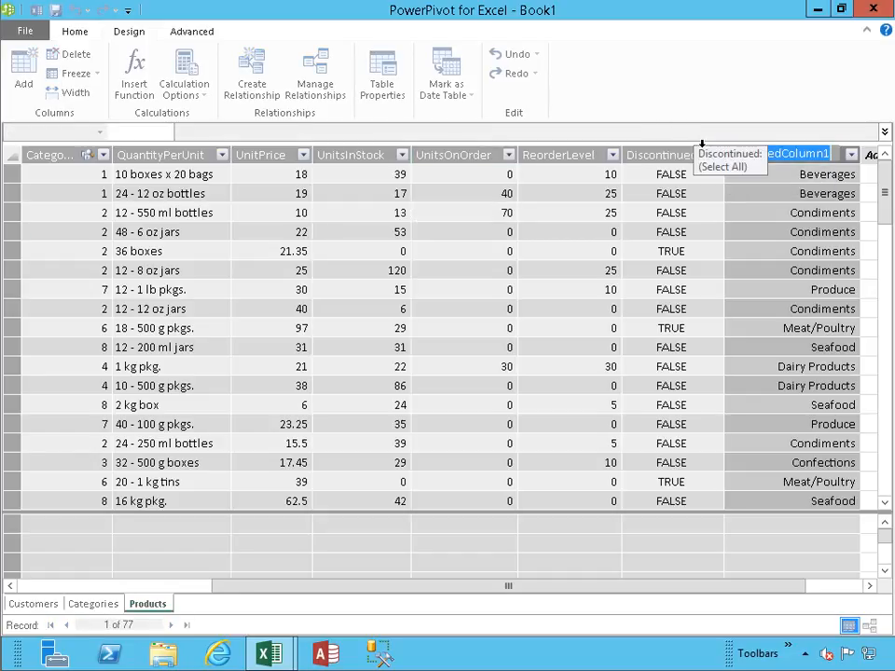
text(CategoryName)
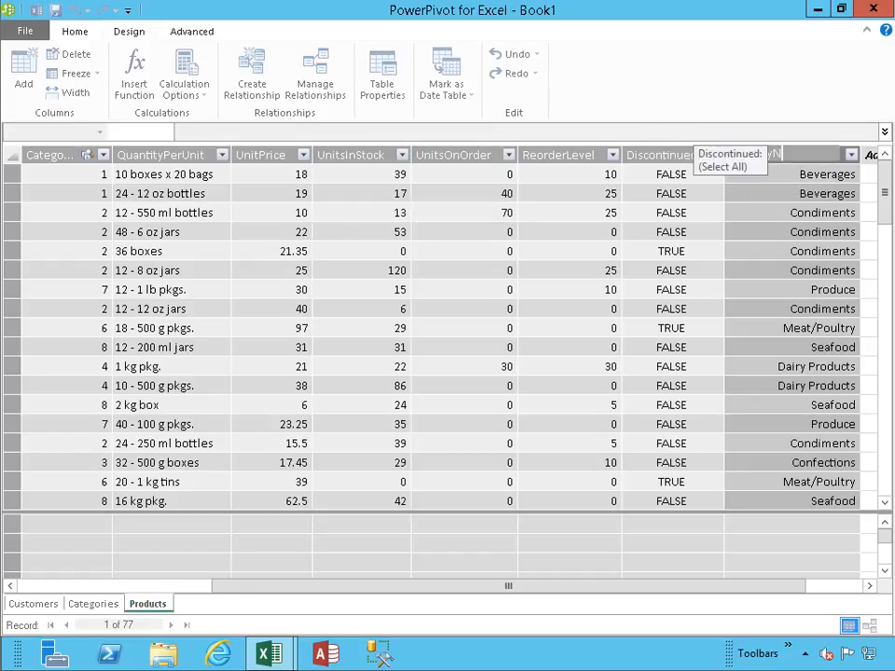
key(Return)
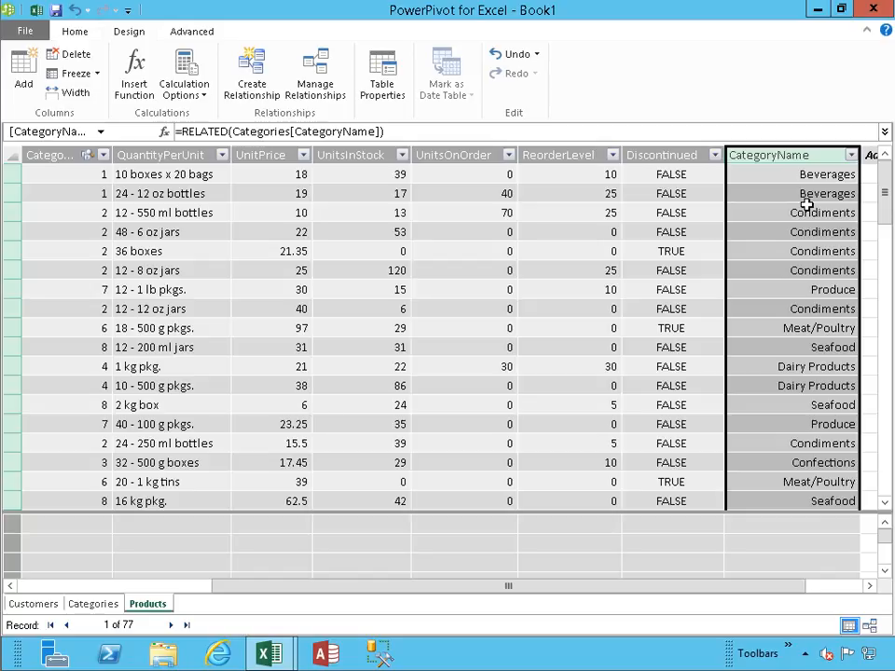
- Add the measure CF_CountryIsFiltered:=ISFILTERED(Customers[Country]) in the first calculation cell below the Products table's CategoryID column
click(56, 537)
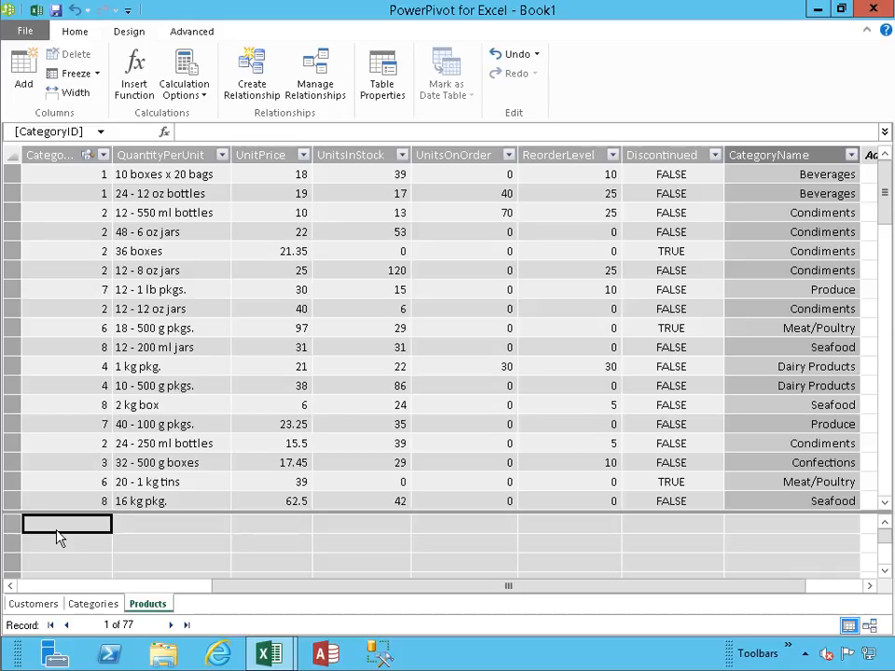
text(CF_Coun)
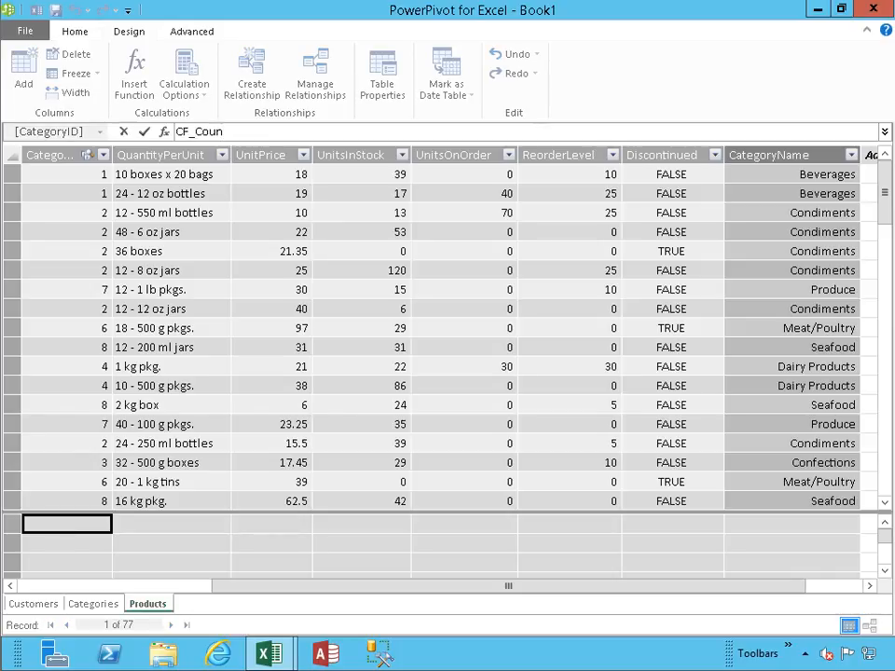
text(tryIsFiltered:=)
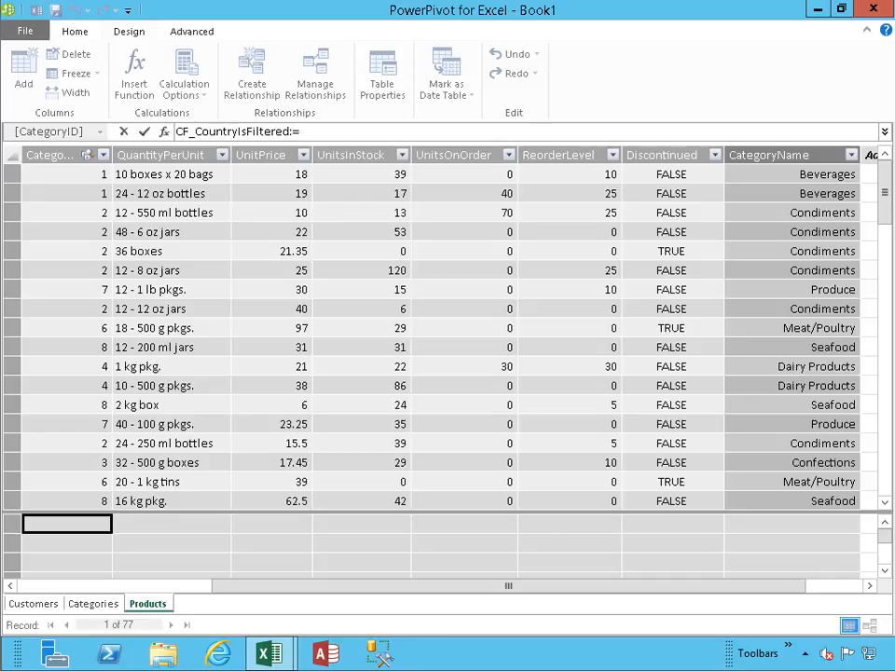
text(ISFIL)
key(Tab)
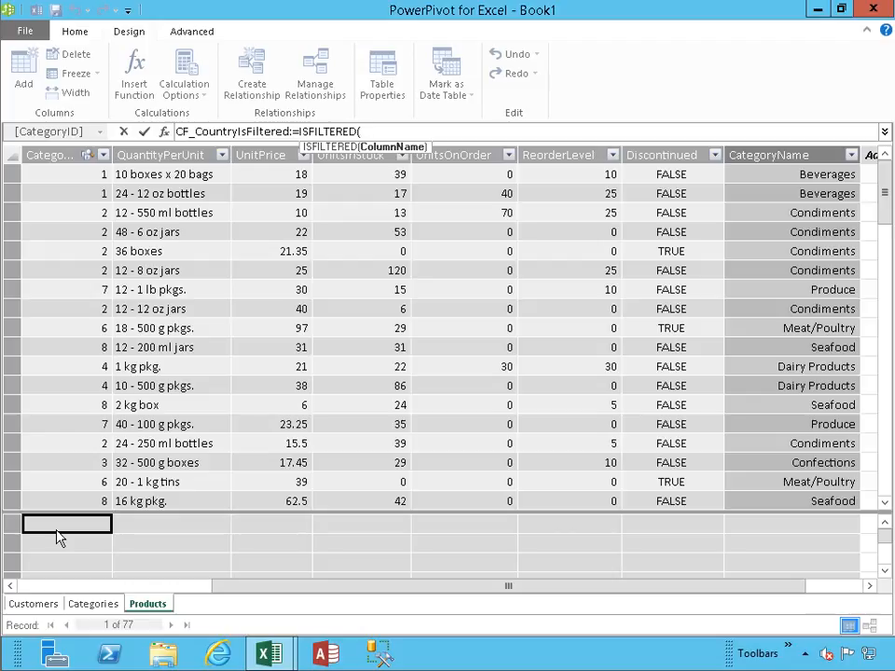
text(Customers)
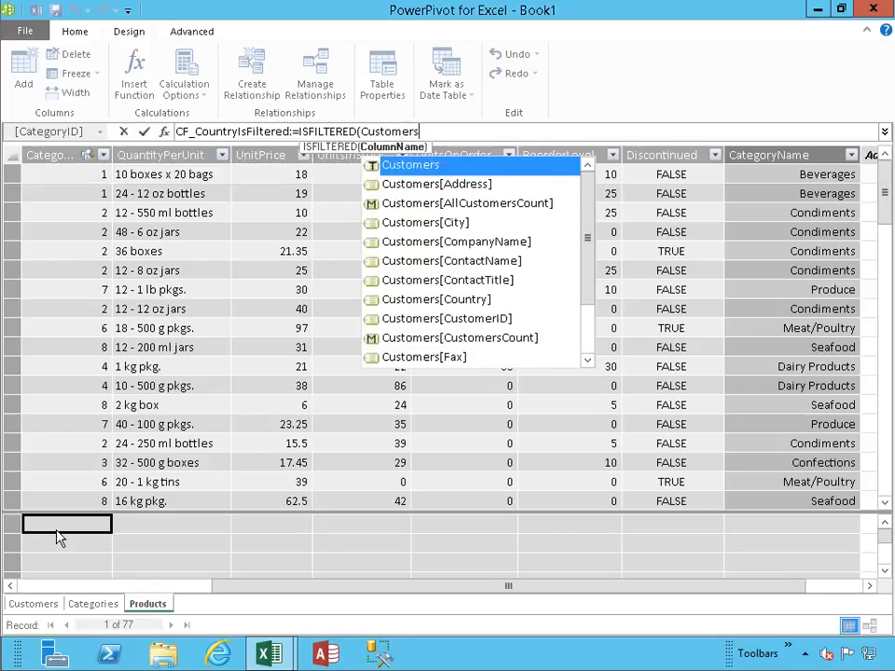
key(Down)
key(Down)
key(Down)
key(Down)
key(Down)
key(Down)
key(Down)
key(Tab)
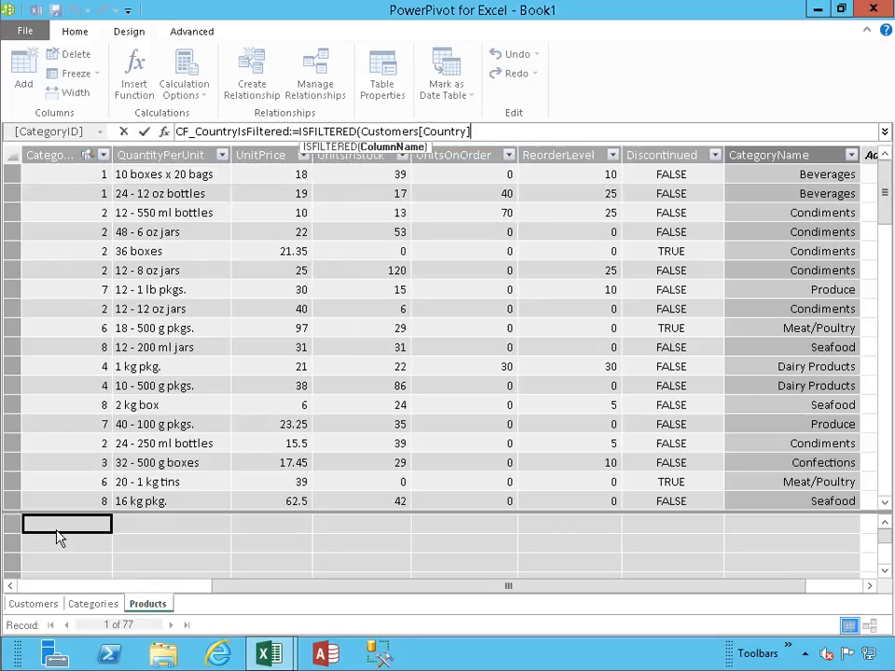
text())
key(Return)
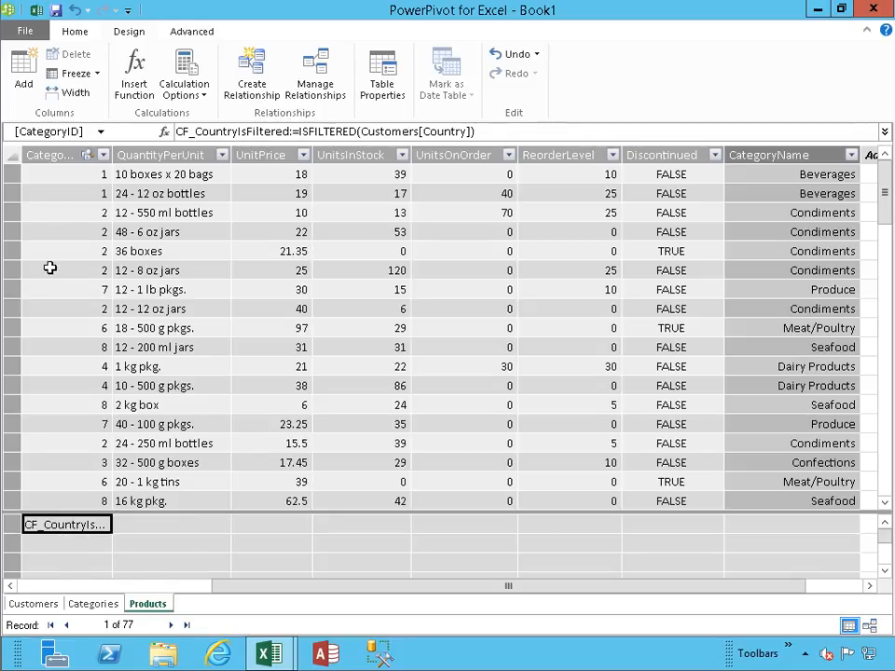
- Switch to the Excel workbook and look for the CF_CountryIsFiltered measure among all the PivotTable's Customers fields
click(37, 12)
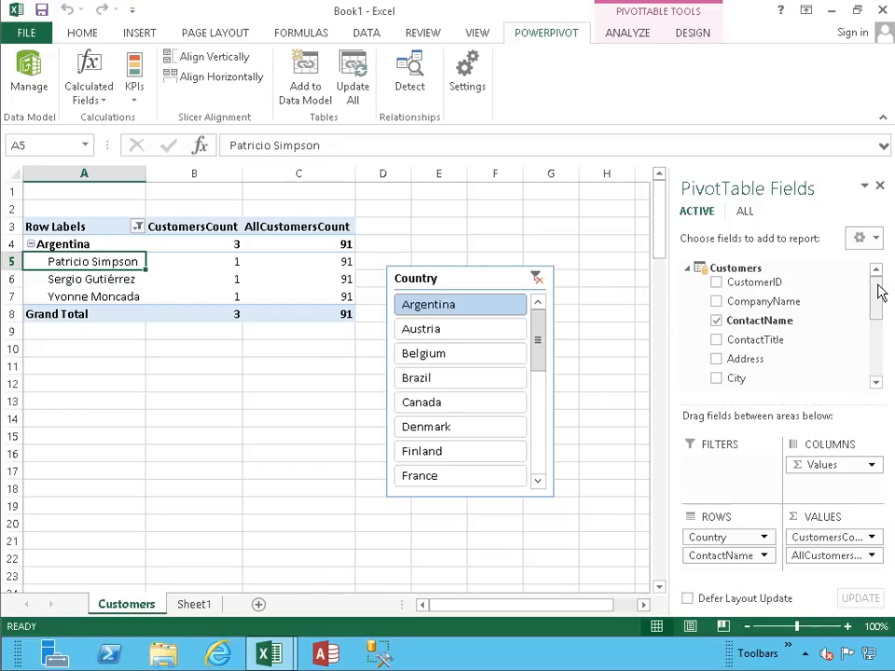
mouse_move(879, 292)
mouse_down()
mouse_move(877, 350)
mouse_move(879, 284)
mouse_up()
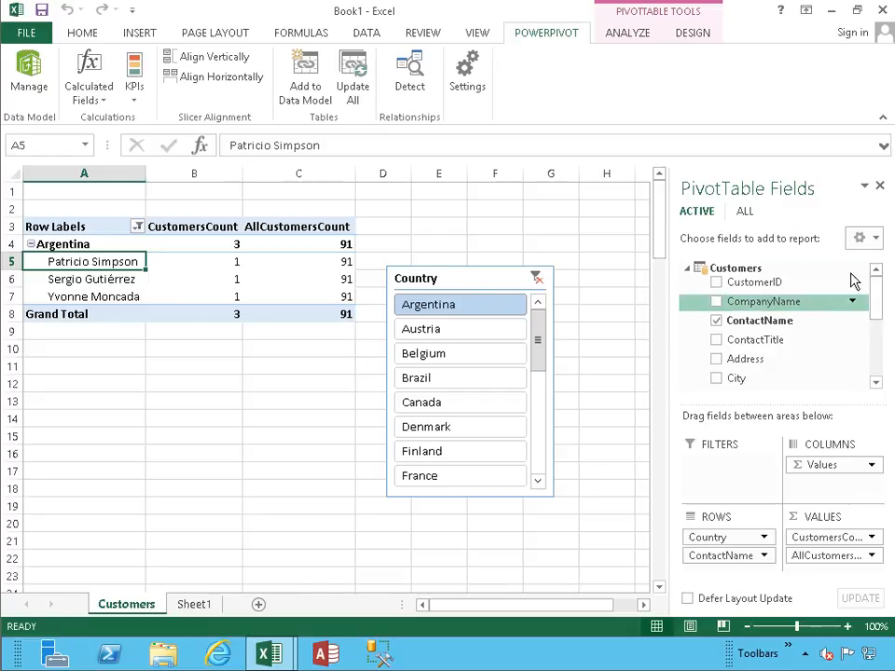
click(744, 210)
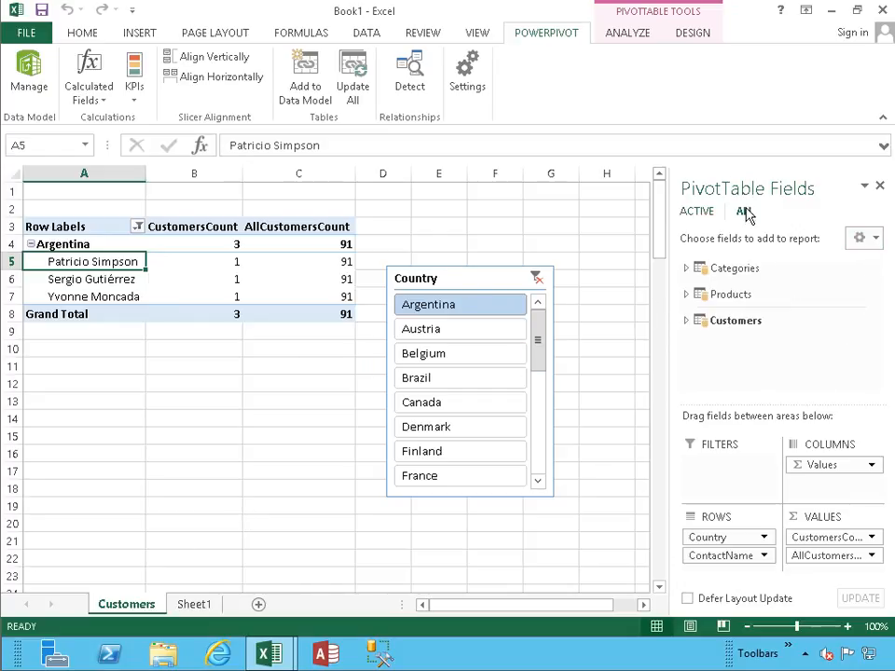
click(692, 322)
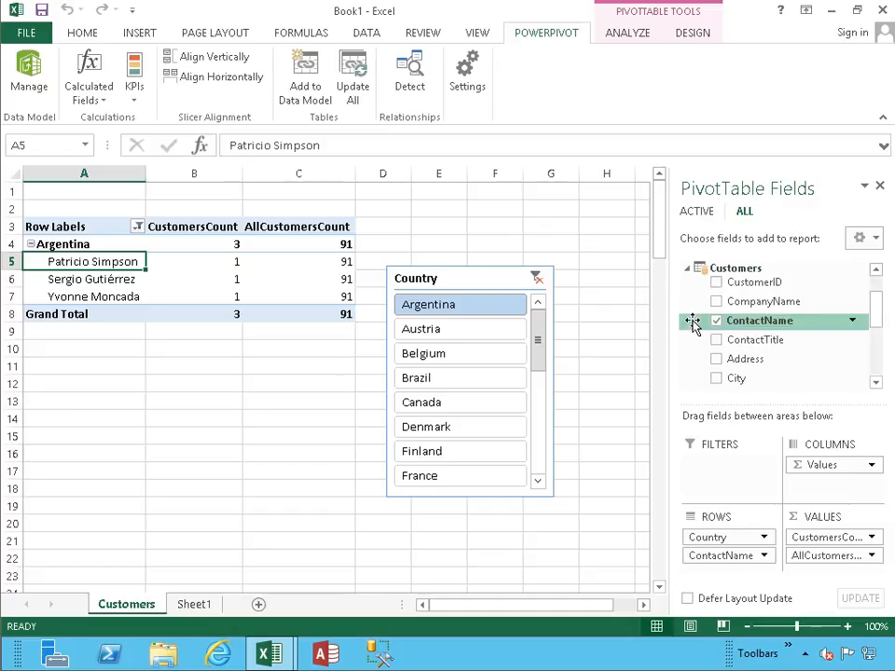
scroll(718, 339, down, 2)
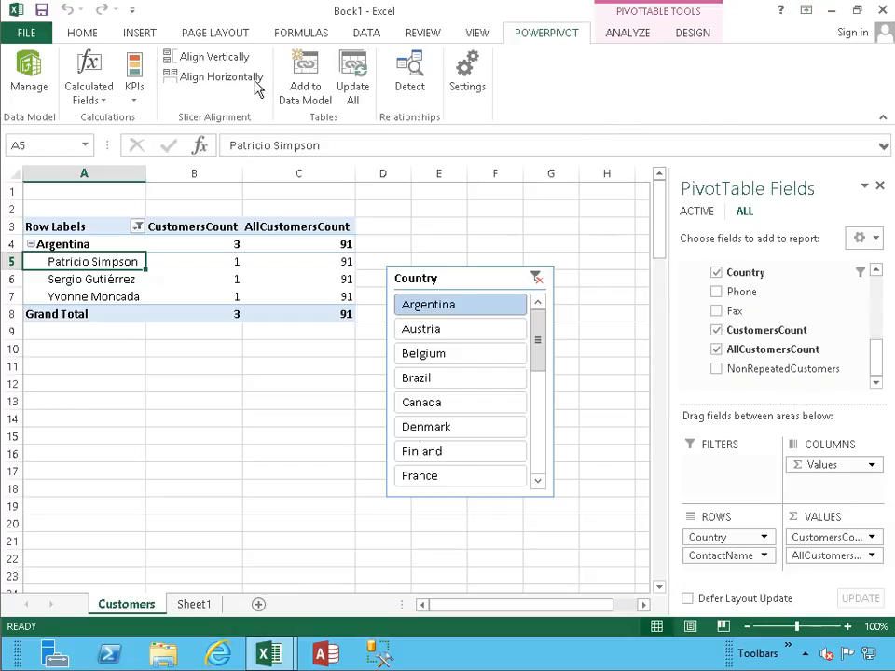
- Open the definition of the CF_CountryIsFiltered calculated field, check its formula for errors, and close the calculated field list
click(101, 101)
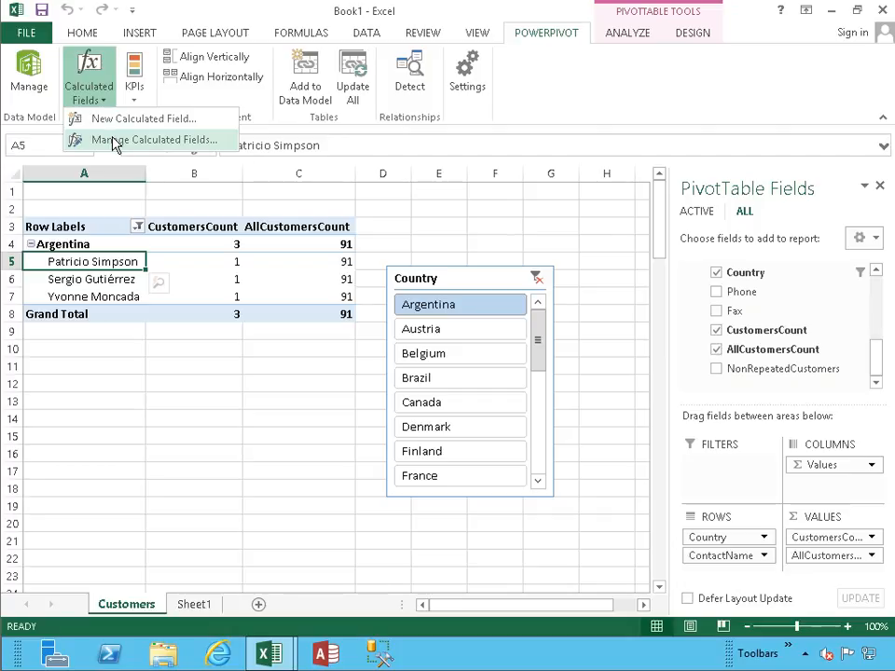
click(116, 141)
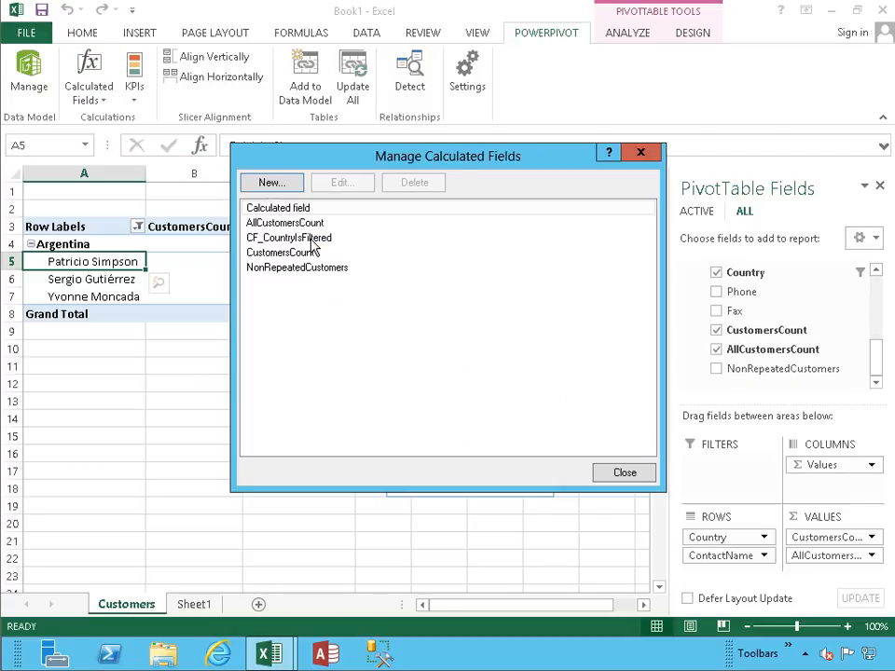
click(279, 238)
click(343, 183)
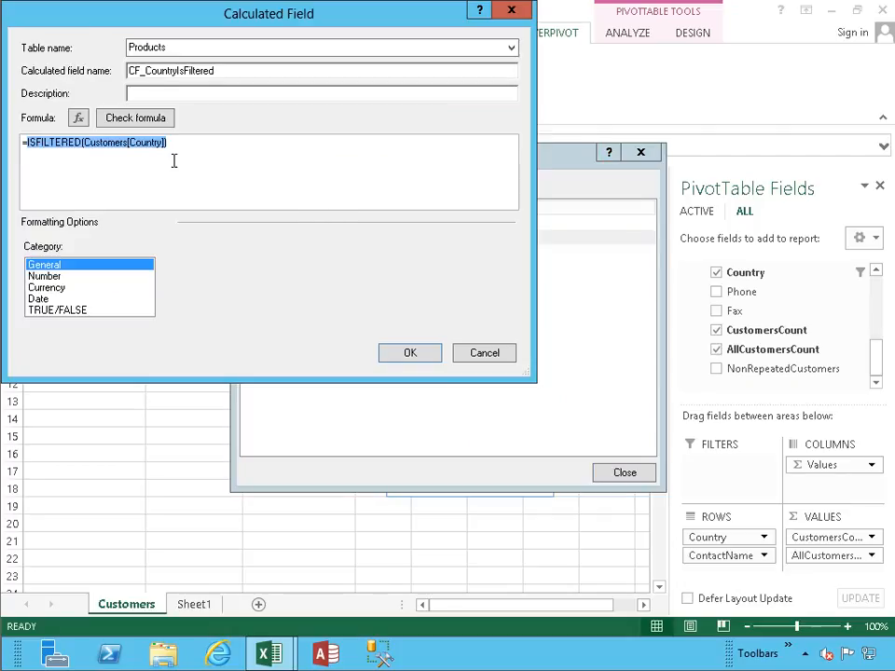
click(141, 122)
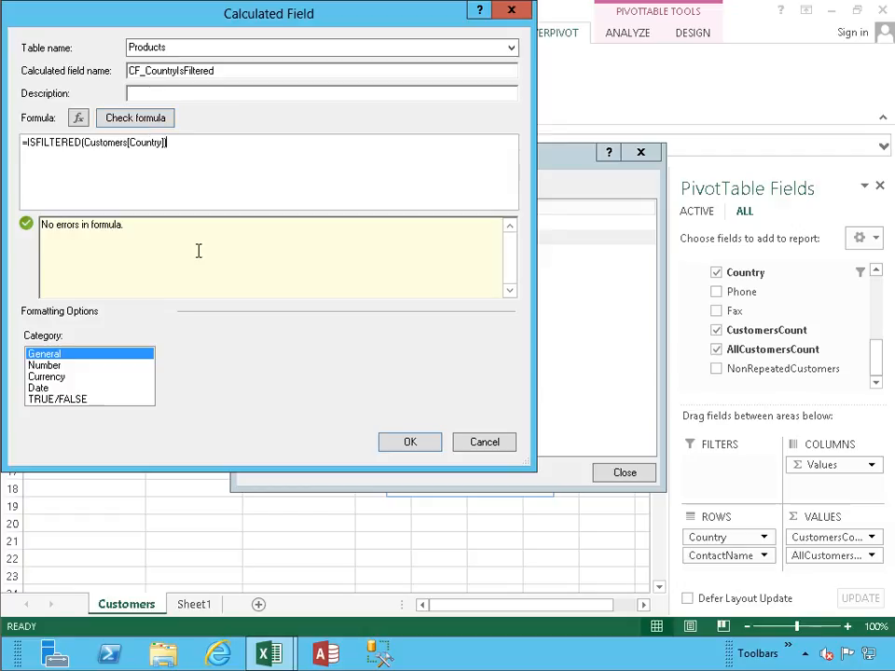
click(425, 445)
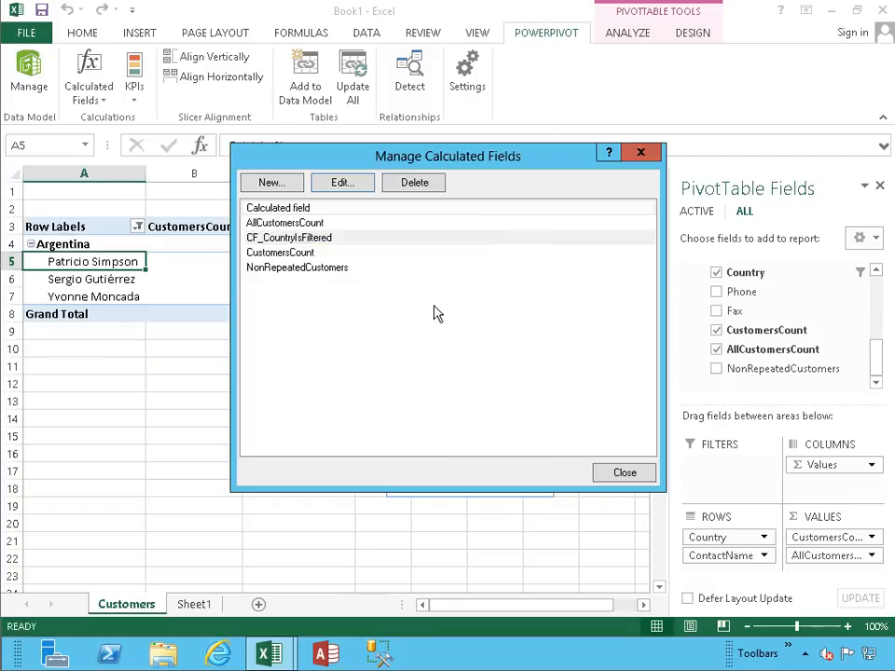
click(613, 472)
- Look through the PivotTable's active fields, collapsing and re-expanding the Customers table to find the CF_CountryIsFiltered measure
click(699, 212)
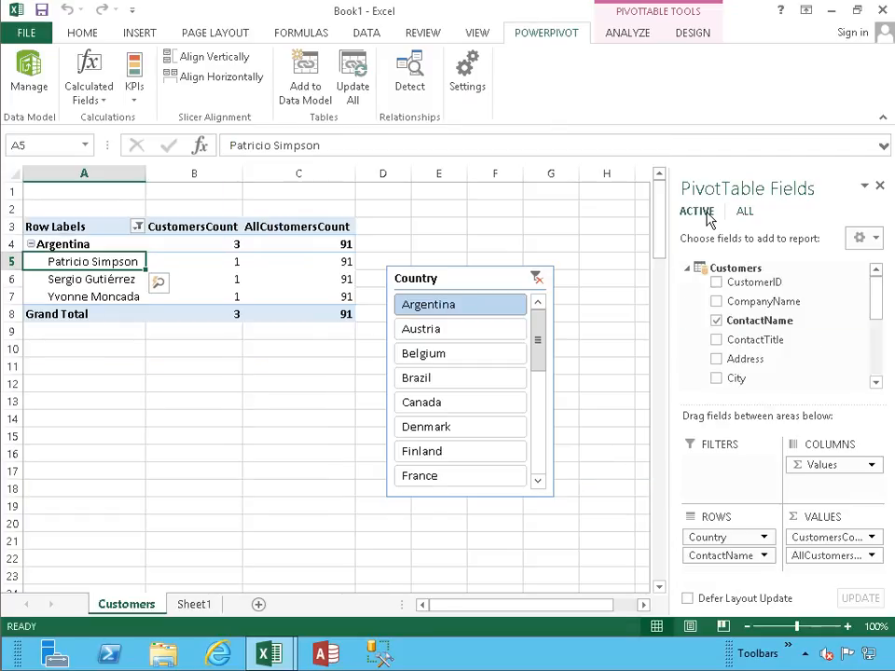
mouse_move(883, 306)
mouse_down()
mouse_move(877, 372)
mouse_move(891, 296)
mouse_up()
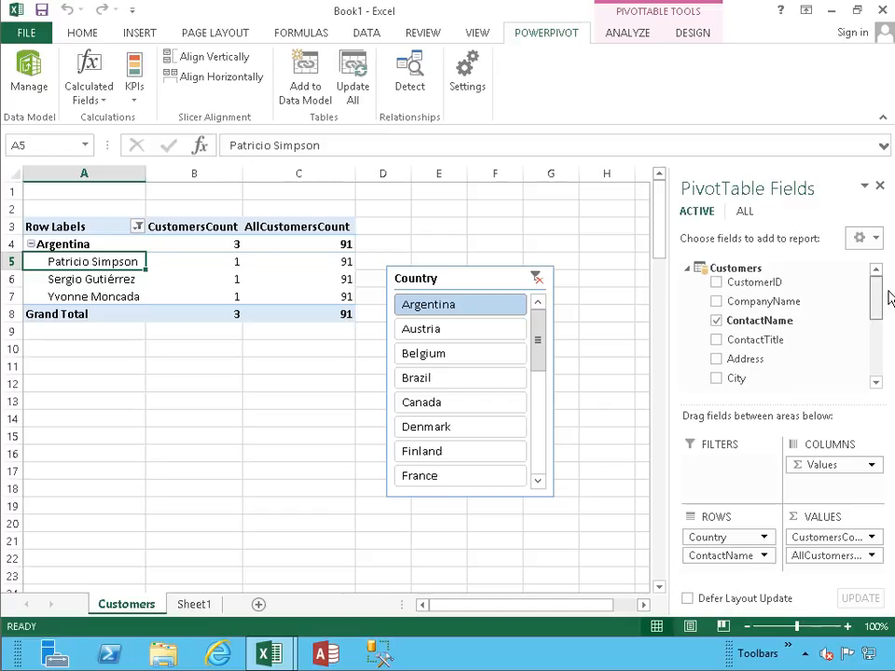
click(688, 268)
click(687, 268)
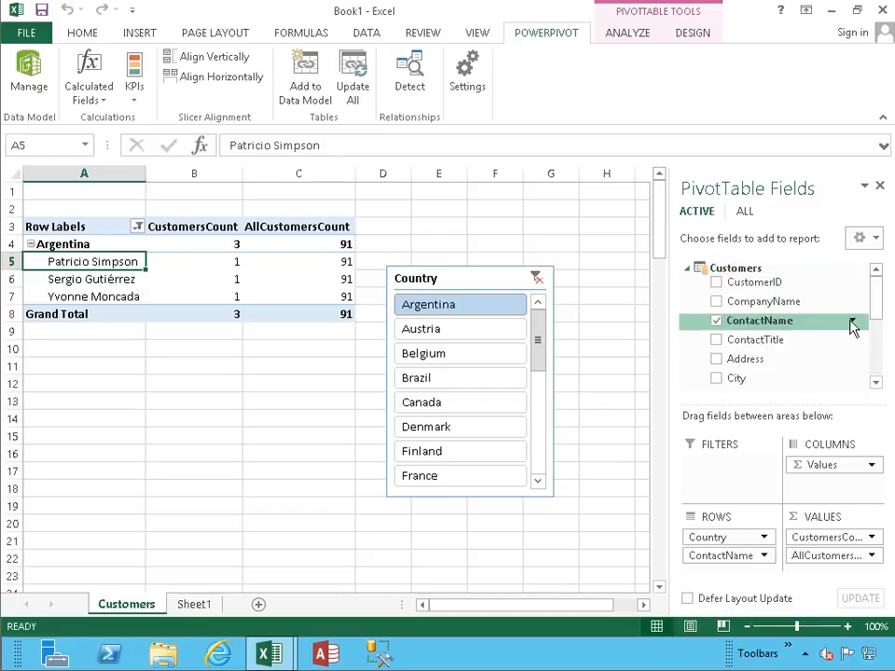
mouse_move(881, 299)
mouse_down()
mouse_move(878, 370)
mouse_move(881, 308)
mouse_up()
- Return to the PowerPivot data model and permanently delete the CF_CountryIsFiltered measure from the Products table
click(29, 74)
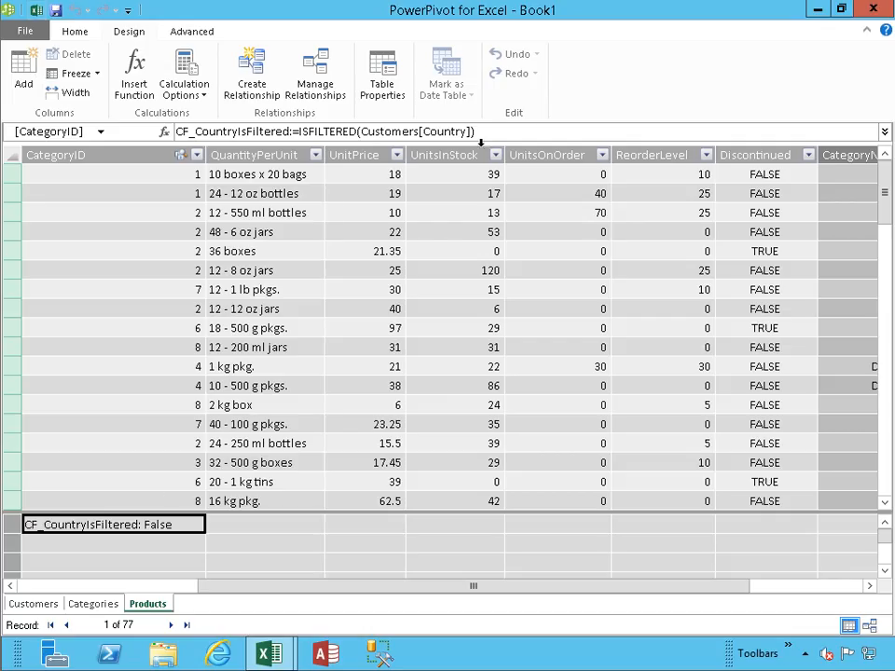
drag(493, 132, 176, 132)
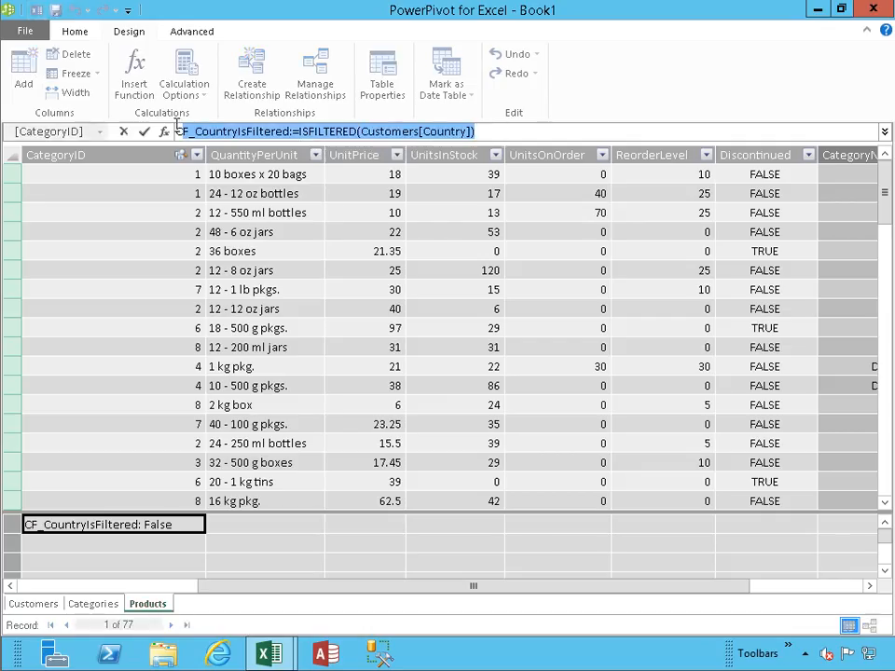
key(ctrl+x)
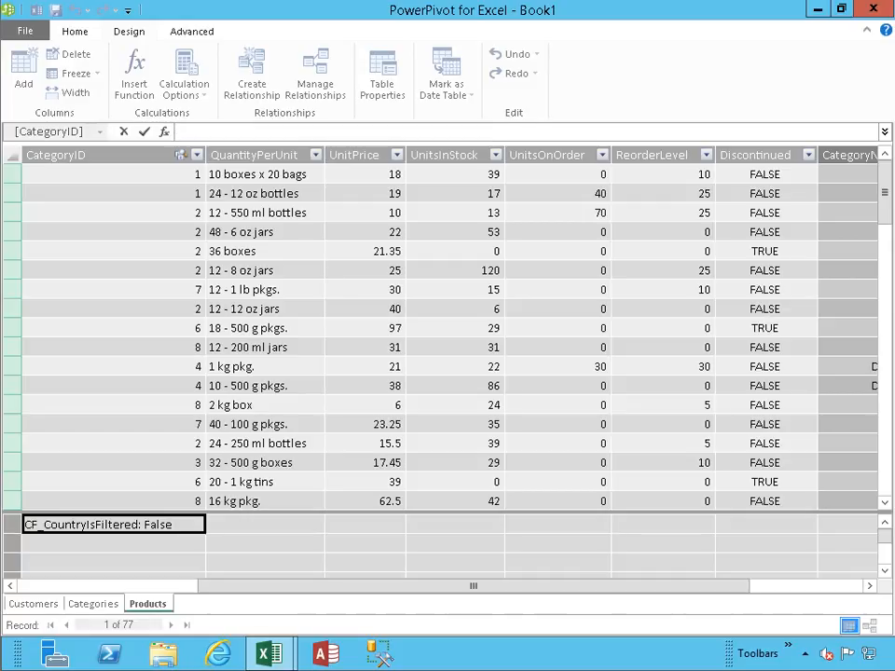
key(Return)
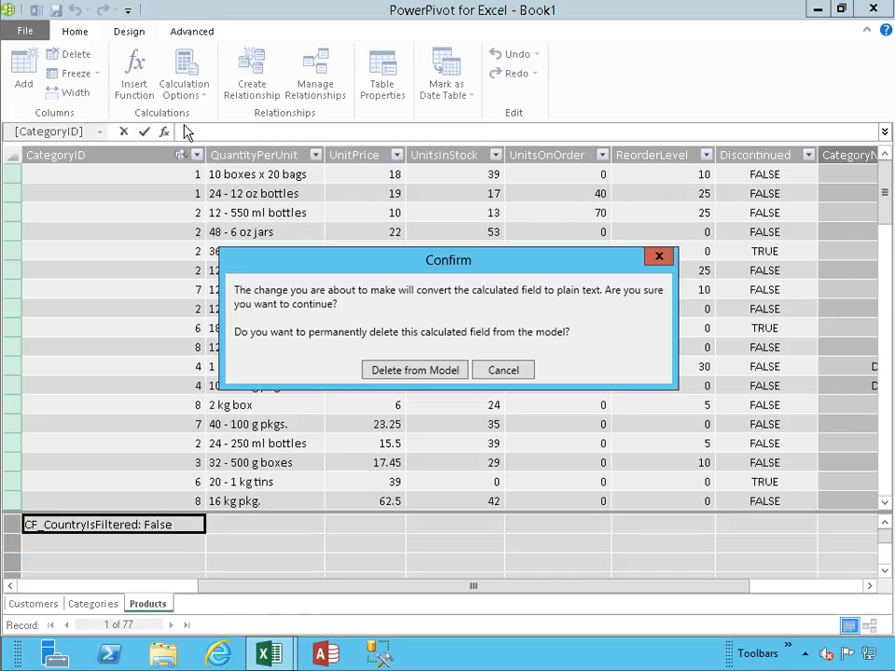
click(416, 373)
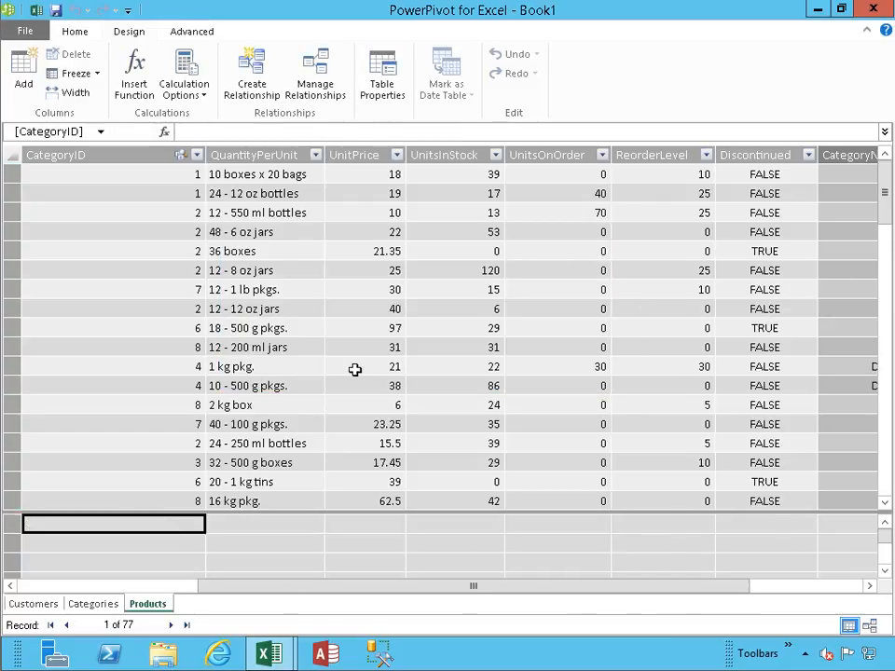
- Switch to the Excel workbook and start a new calculated field in the Customers table, with CF_CountryIsFiltered as both name and description
click(35, 10)
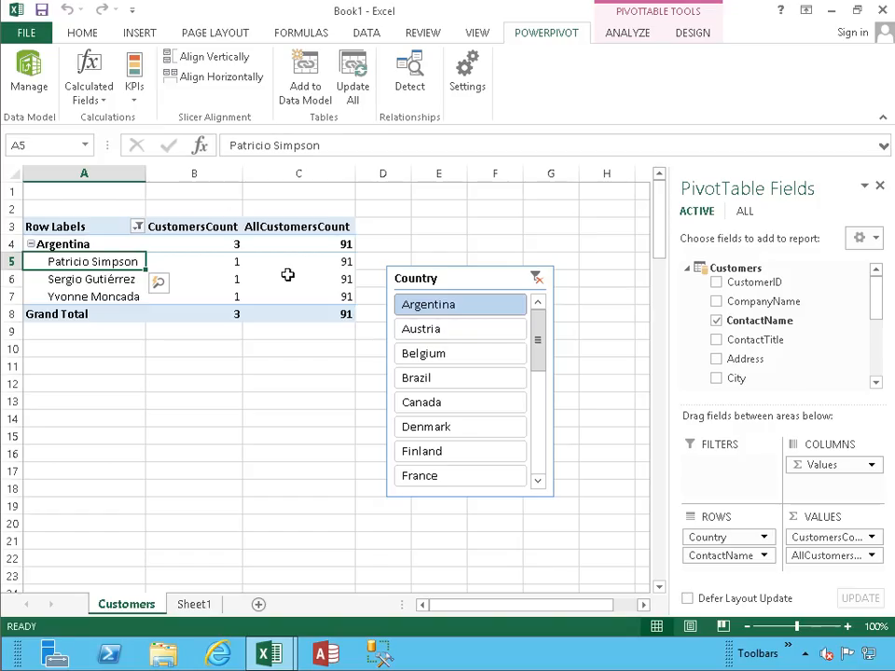
mouse_move(880, 296)
mouse_down()
mouse_move(883, 366)
mouse_move(885, 296)
mouse_up()
click(90, 95)
click(94, 140)
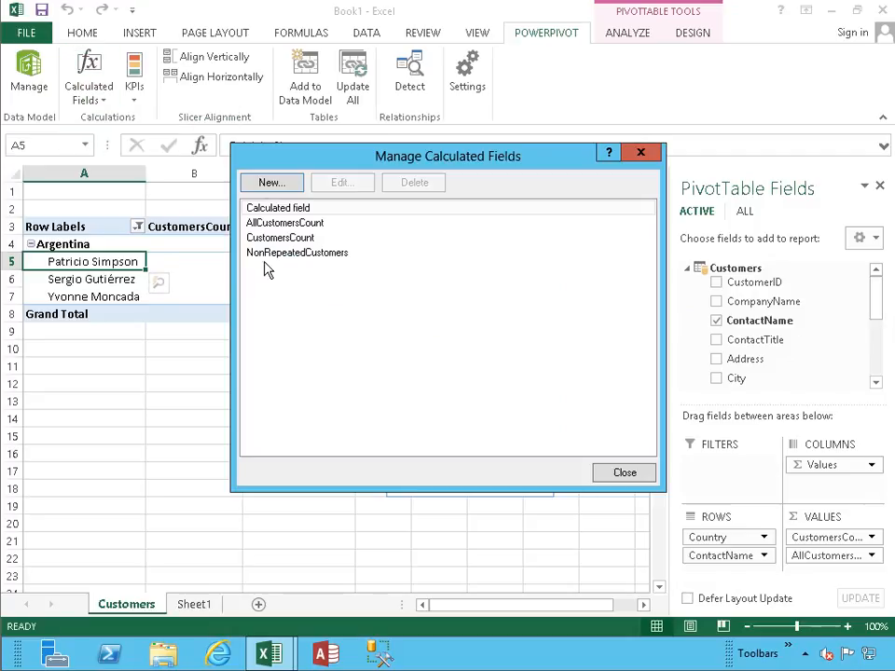
click(279, 184)
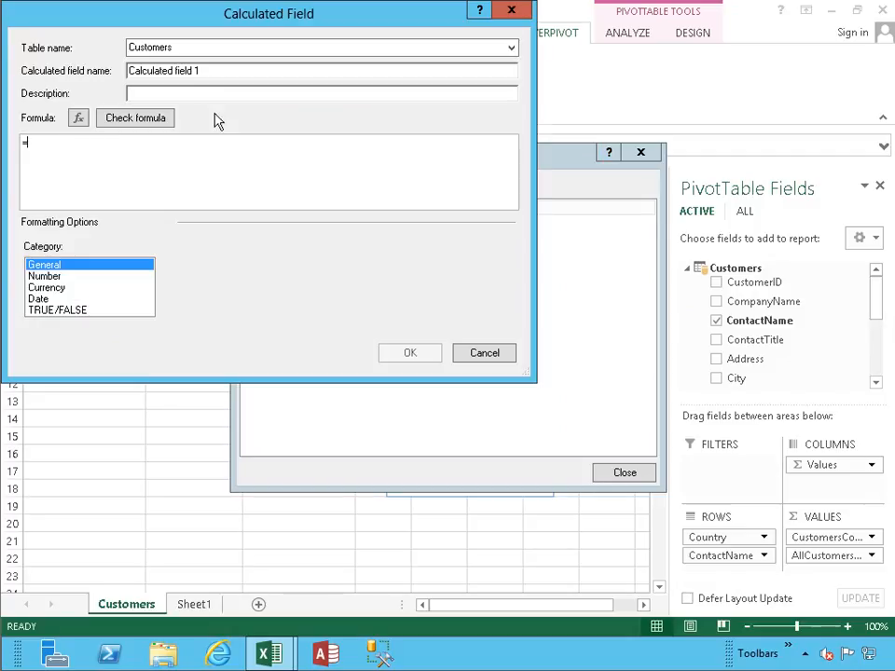
drag(208, 70, 104, 62)
text(CF_)
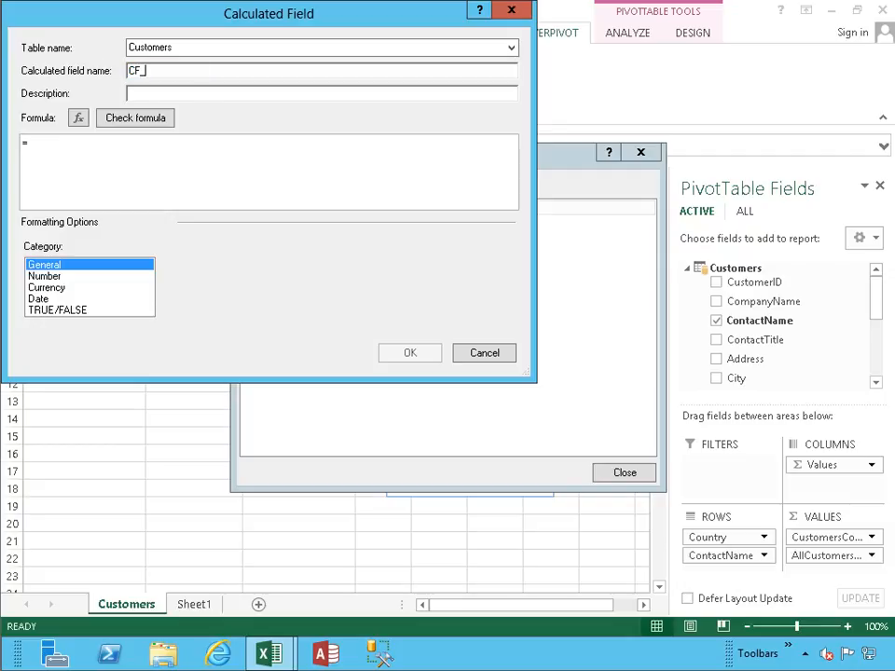
text(CountryIsFiltered)
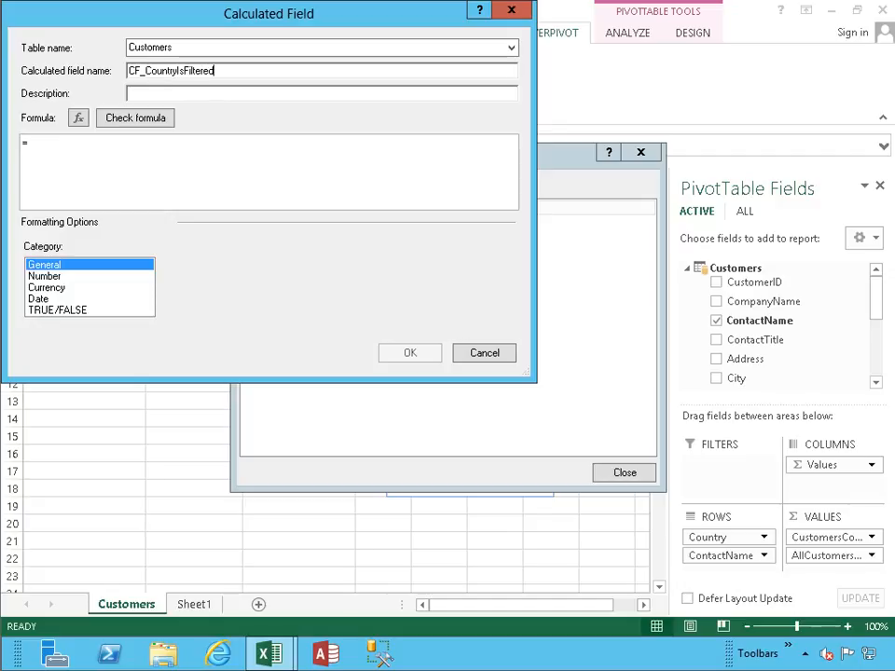
key(shift+Home)
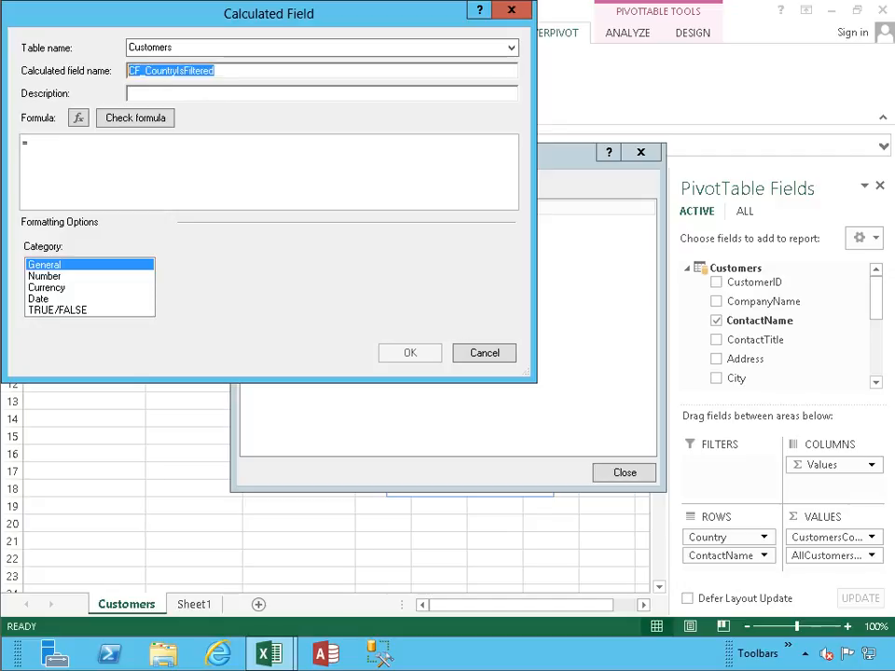
key(ctrl+c)
key(Tab)
key(ctrl+v)
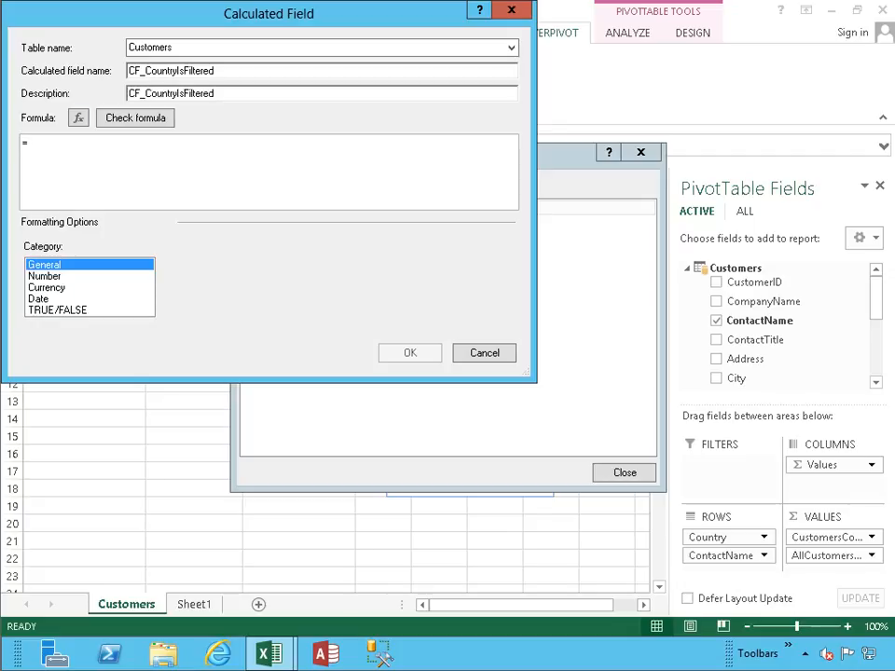
- Enter the formula =ISFILTERED(Customers[Country]) for the new calculated field
key(Tab)
key(Tab)
text(ISFILTERED()
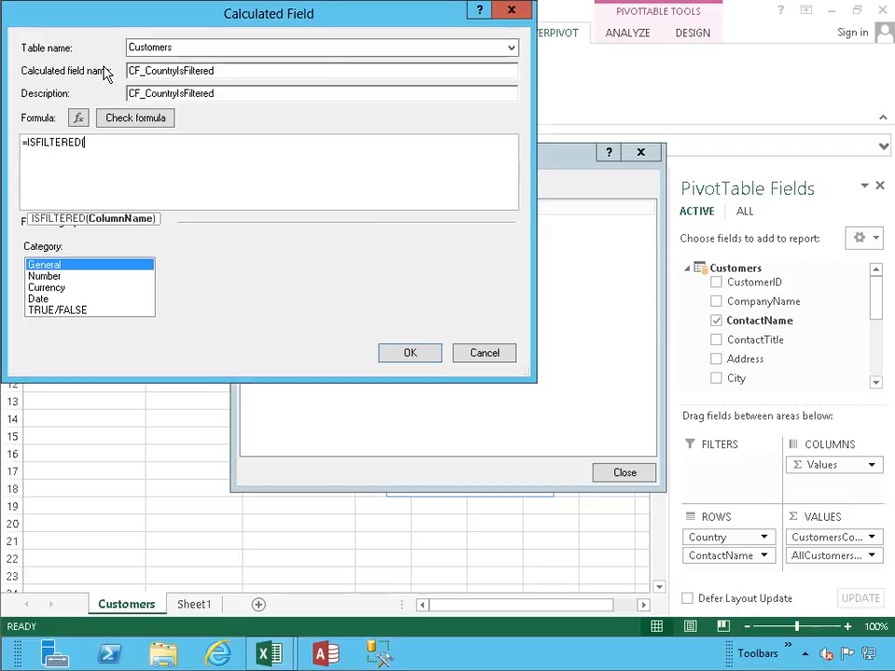
text(Customers)
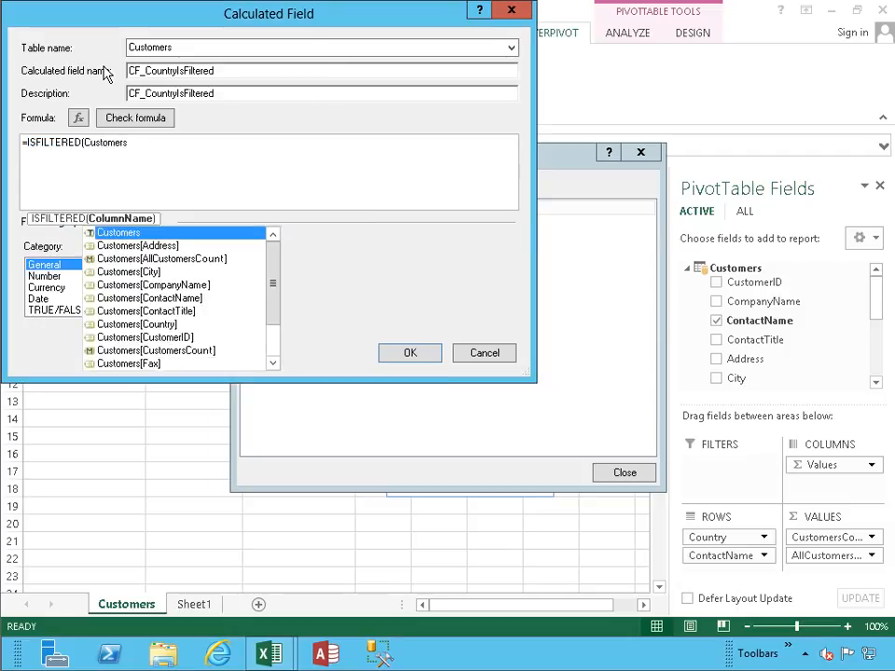
key(Down)
key(Down)
key(Down)
key(Down)
key(Down)
key(Down)
key(Down)
key(Down)
key(Down)
key(Down)
key(Down)
key(Down)
key(Down)
key(Down)
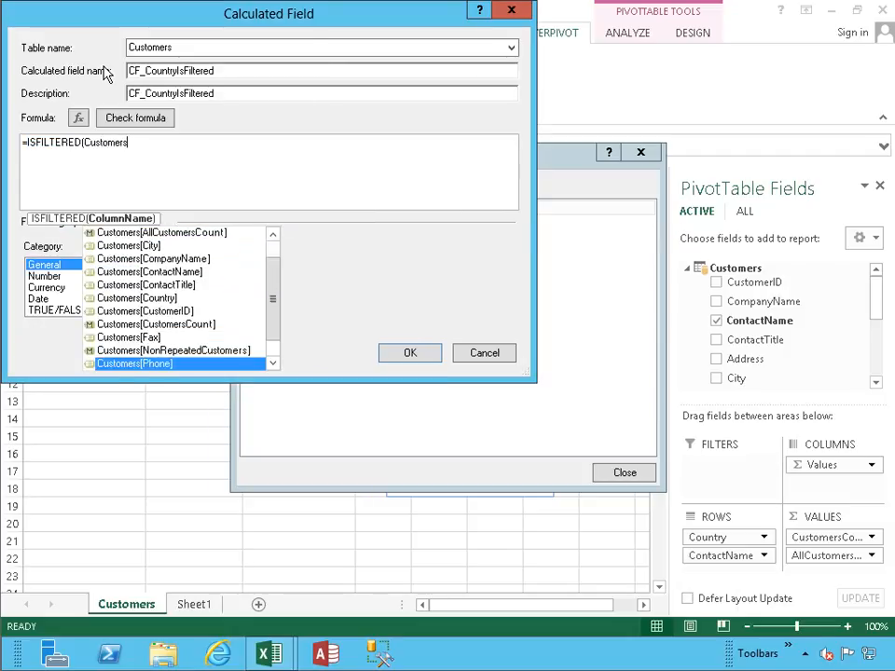
key(Up)
key(Up)
key(Up)
key(Up)
key(Up)
key(Up)
key(Up)
key(Up)
key(Up)
key(Up)
key(Up)
key(Up)
key(Up)
key(Up)
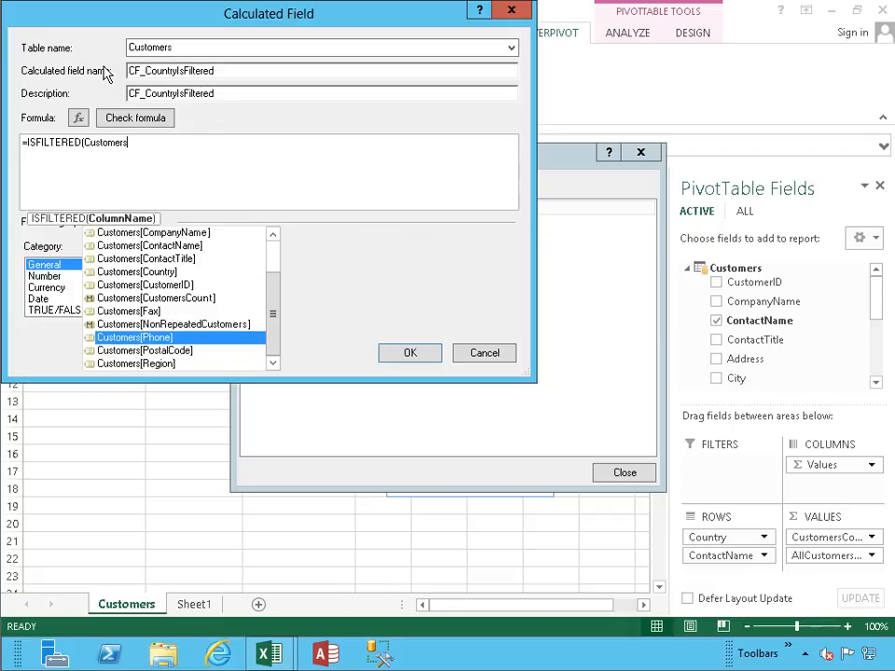
key(Down)
key(Down)
key(Down)
key(Down)
key(Down)
key(Down)
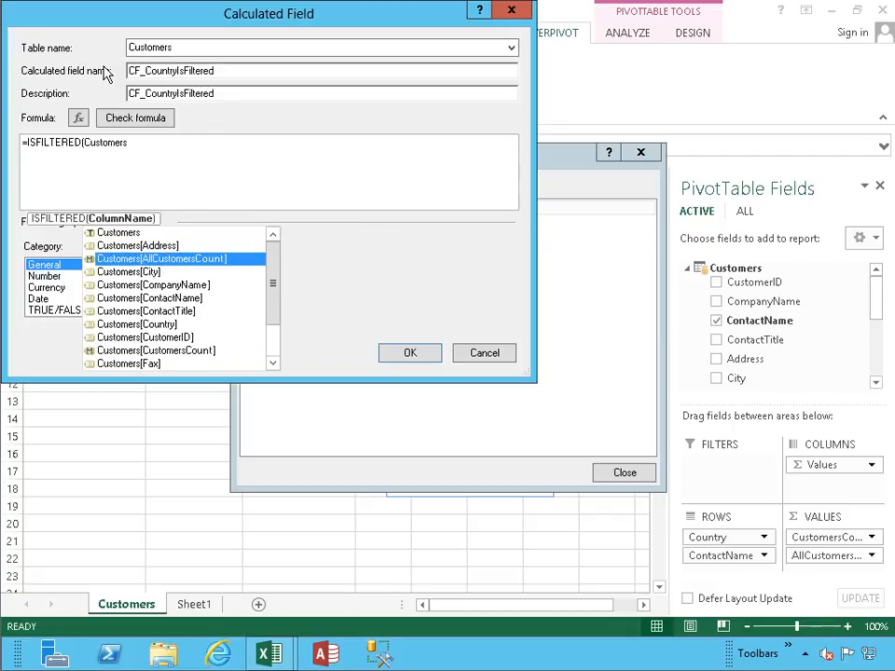
key(Down)
key(Tab)
text())
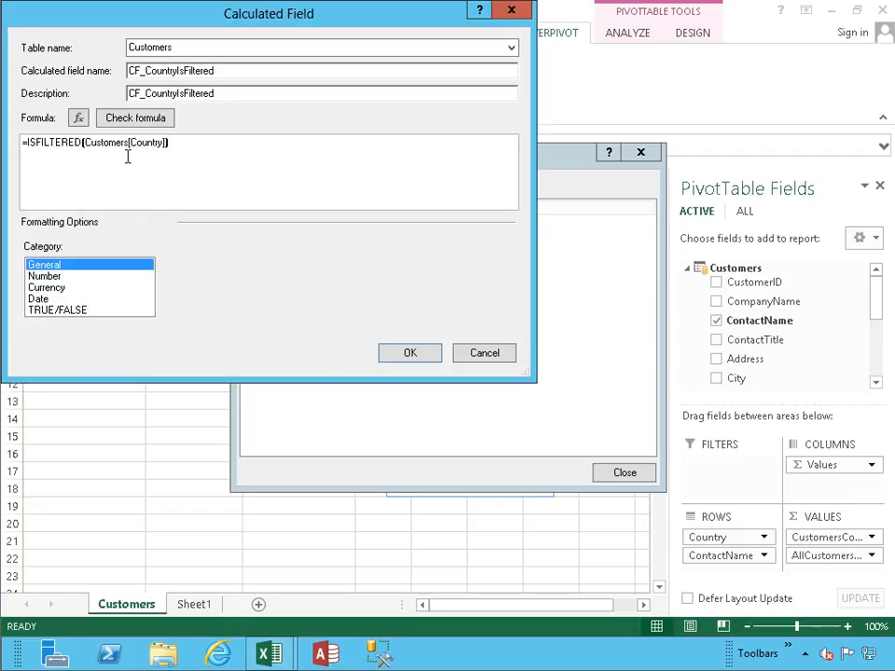
- Check the formula, save the calculated field, and close the calculated field list to find the field under Customers in the PivotTable fields
click(134, 122)
click(400, 440)
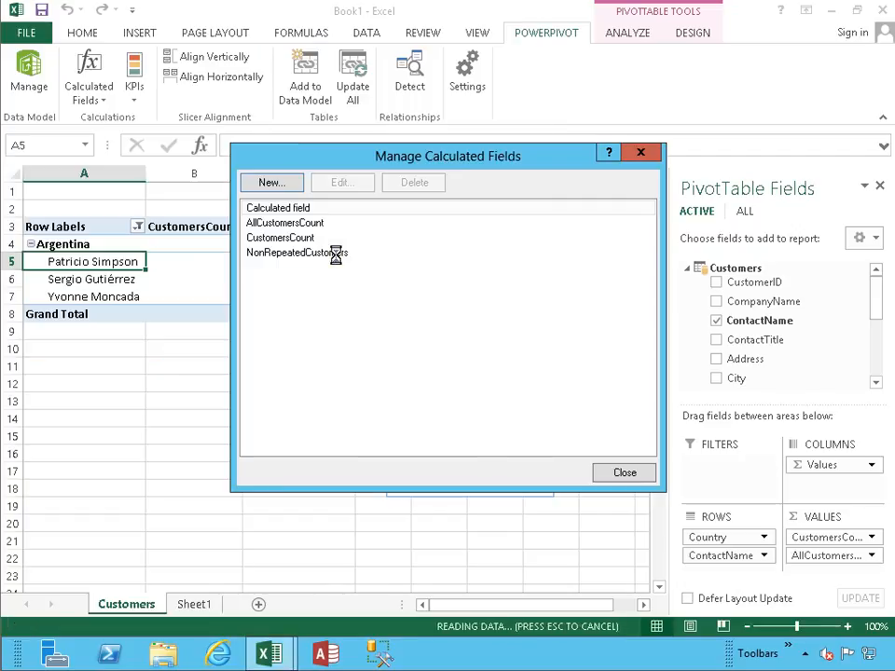
click(615, 473)
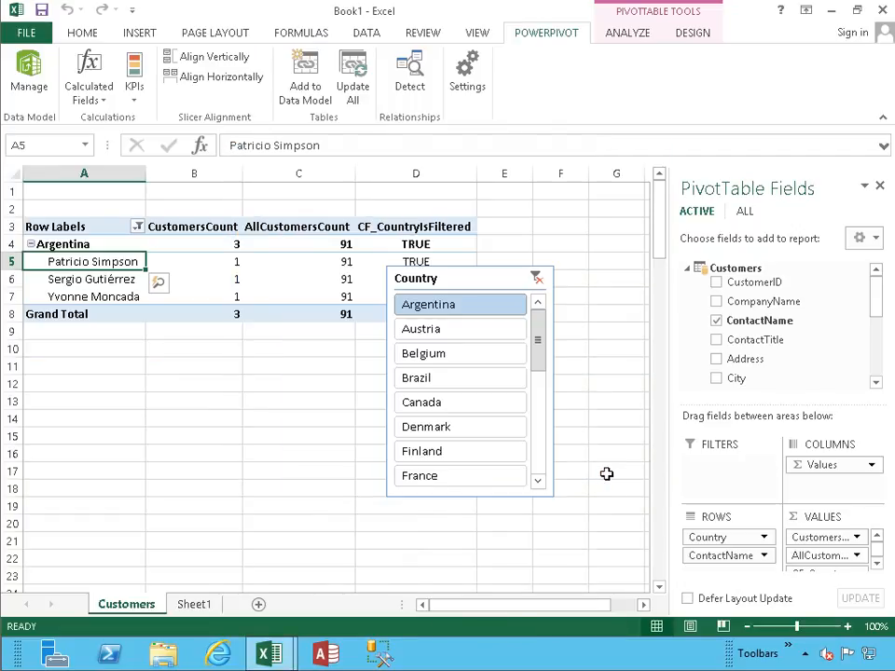
drag(882, 301, 882, 374)
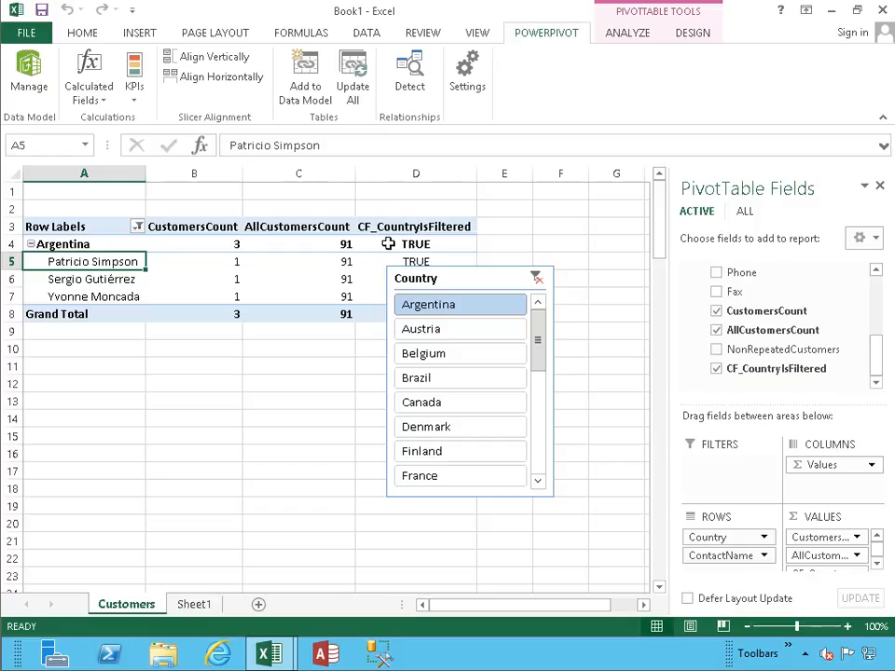
- Move the Country slicer clear of the PivotTable and clear its filter to review the CF_CountryIsFiltered values for all countries
drag(457, 281, 557, 256)
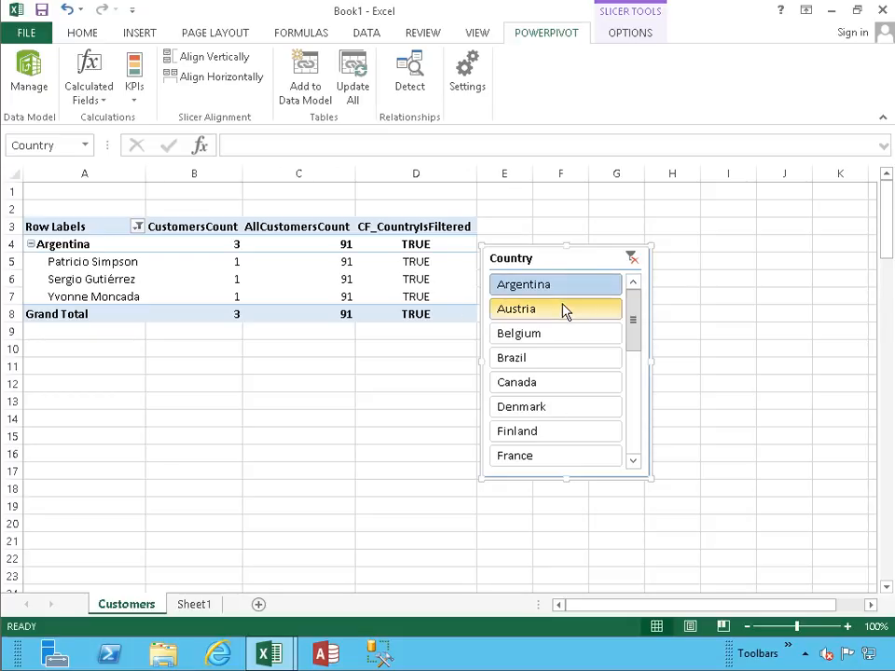
click(631, 257)
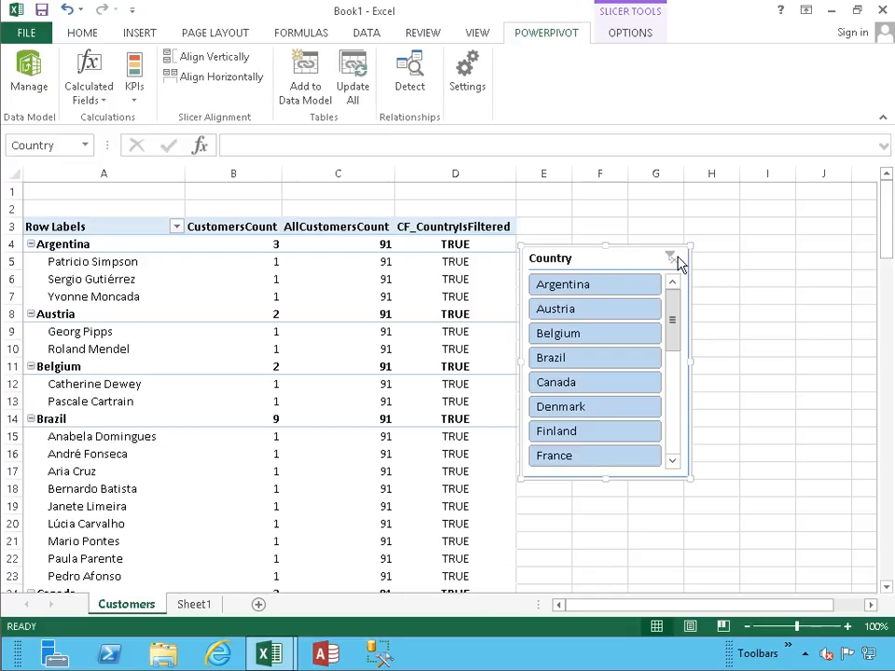
click(237, 264)
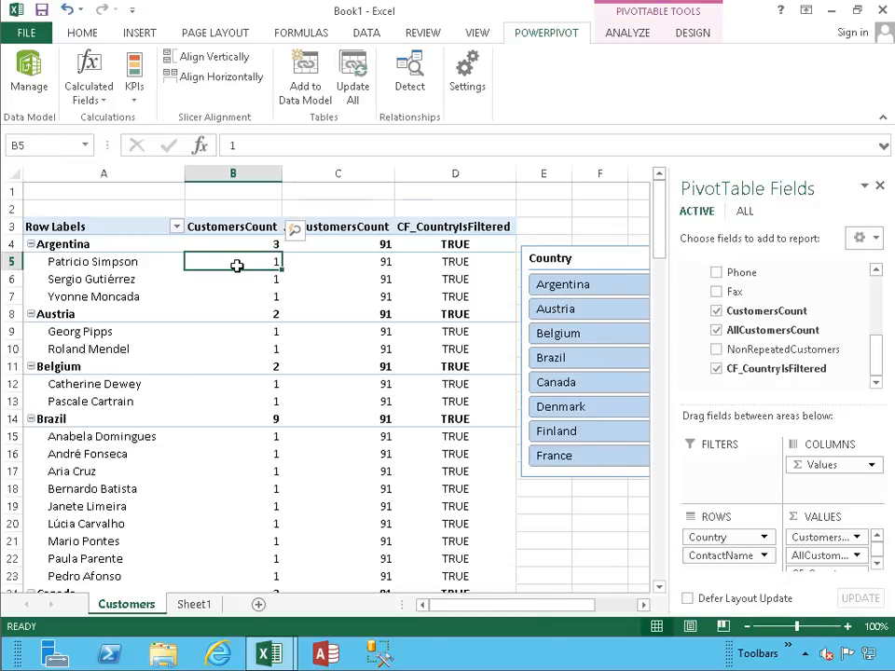
scroll(237, 266, down, 14)
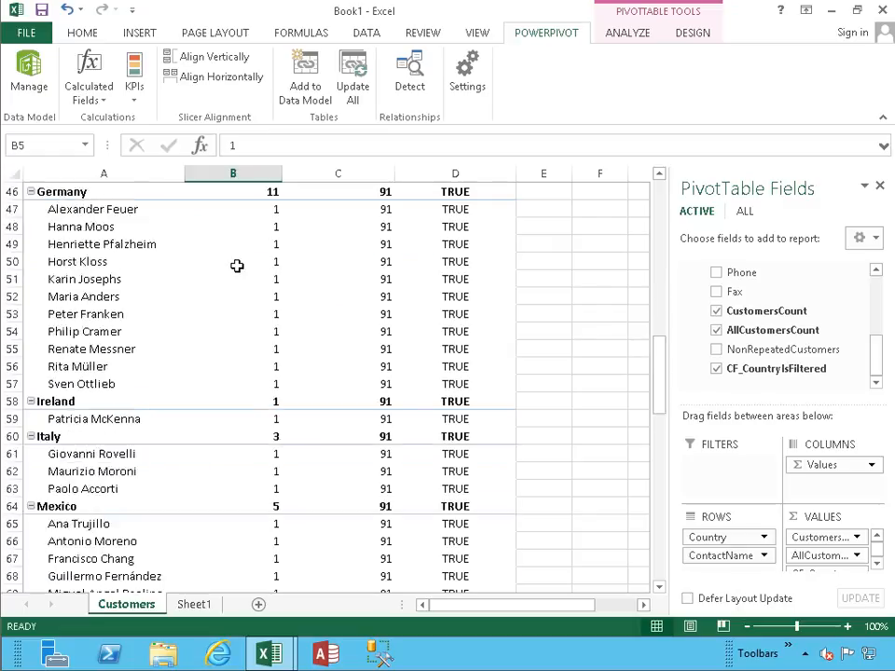
scroll(237, 265, down, 9)
scroll(237, 266, up, 15)
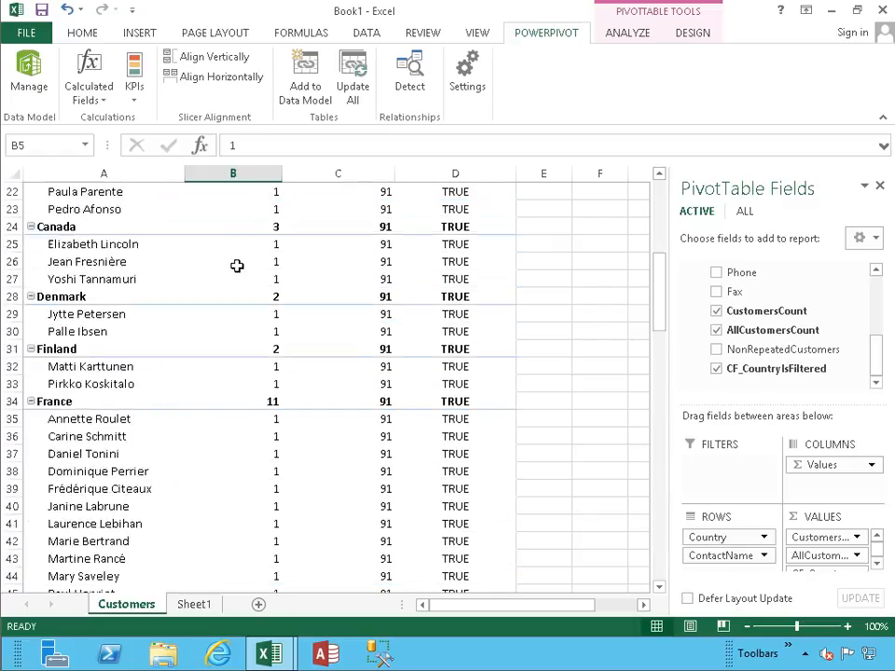
scroll(237, 266, up, 6)
- Remove the CF_CountryIsFiltered field from the PivotTable and add it back
click(714, 372)
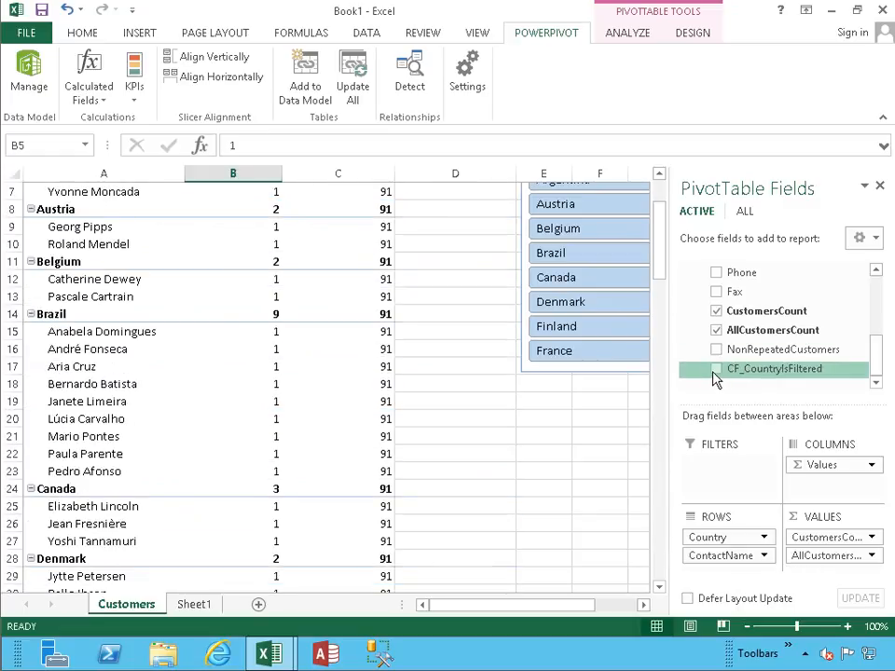
click(714, 372)
scroll(437, 347, up, 2)
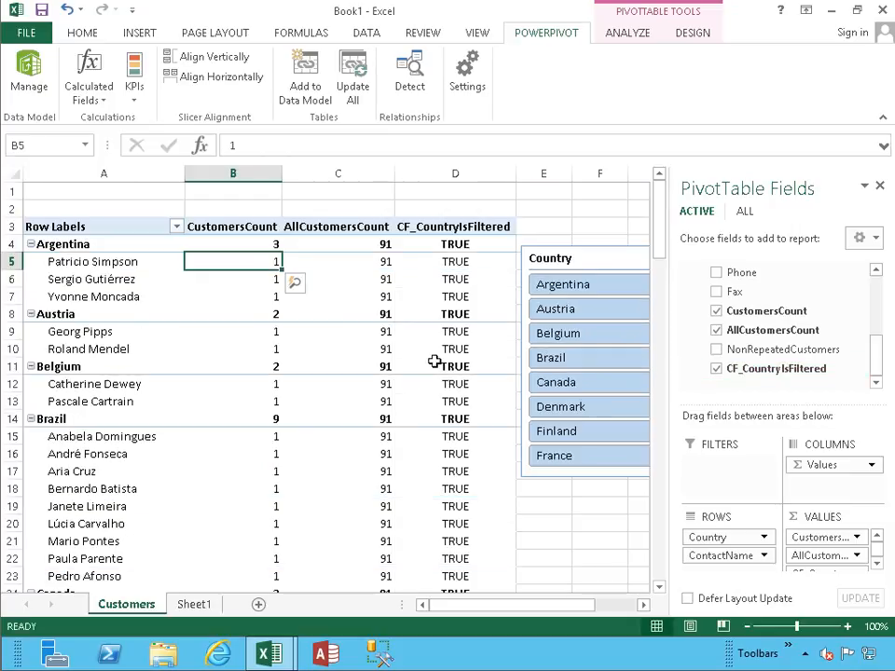
- Filter the Country slicer to Argentina to check the CF_CountryIsFiltered column, and clear the filter again
drag(503, 605, 521, 514)
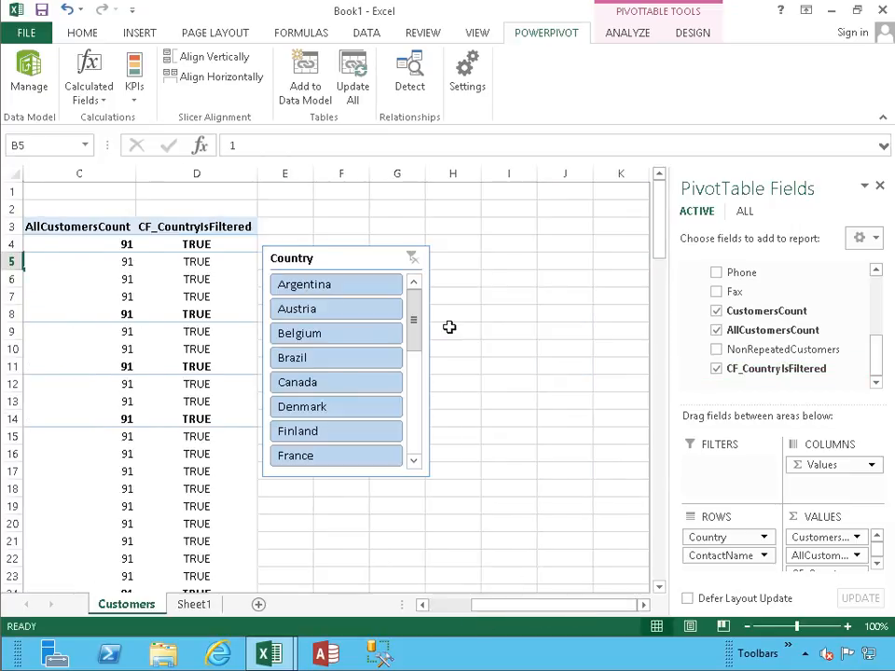
click(413, 260)
click(345, 289)
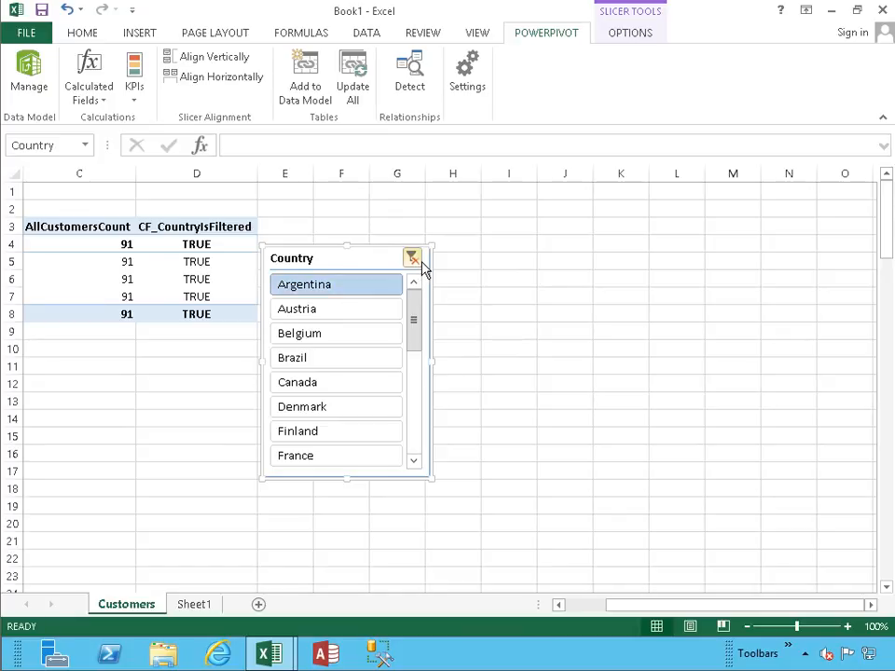
click(418, 264)
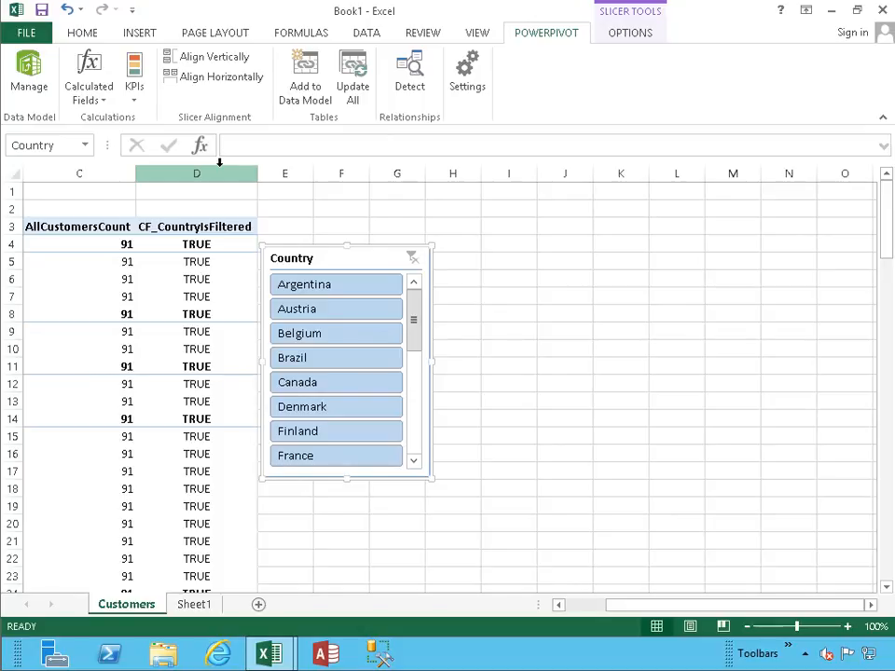
drag(608, 617, 554, 610)
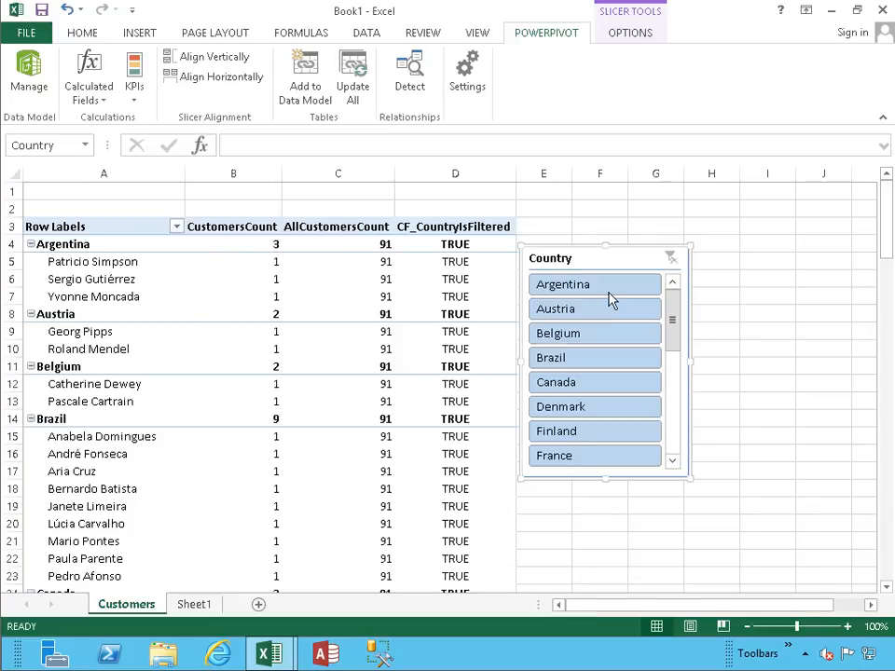
- Look through the slicer's countries and delete the Country slicer from the Customers sheet
drag(675, 319, 671, 442)
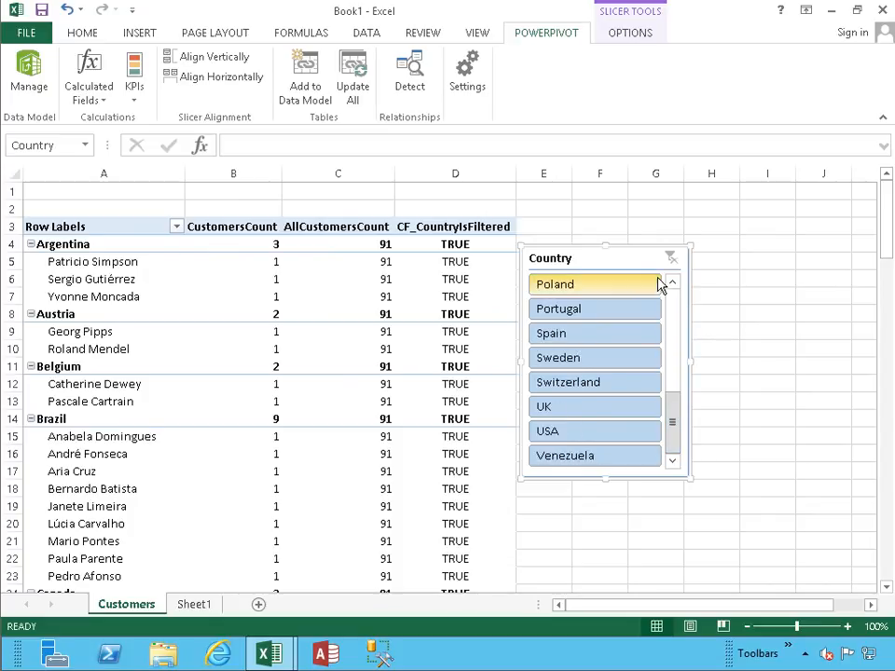
key(Delete)
click(606, 258)
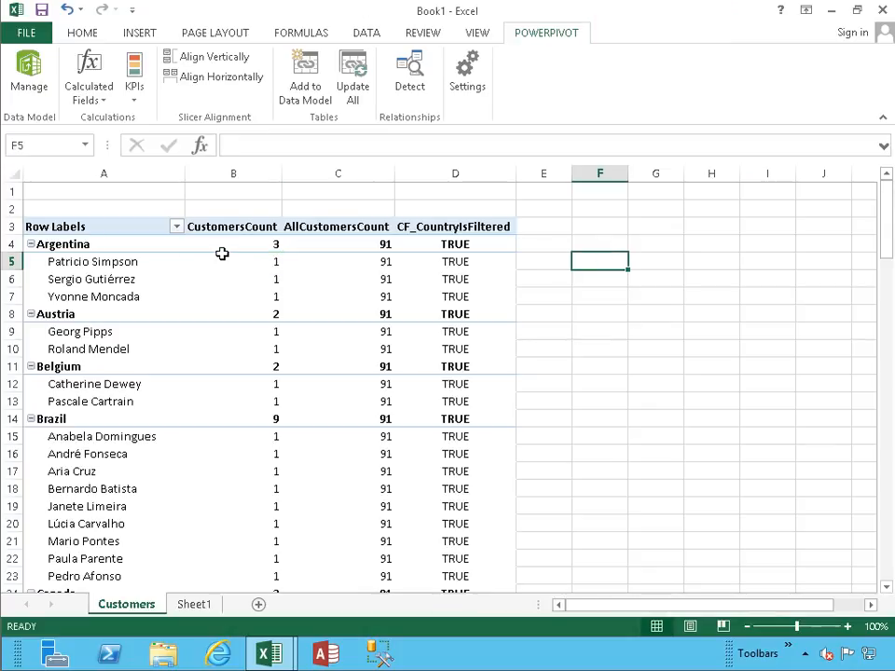
- Move the Country field from the PivotTable's row labels to its report filters
click(145, 264)
mouse_move(879, 365)
mouse_down()
mouse_move(881, 291)
mouse_move(876, 376)
mouse_up()
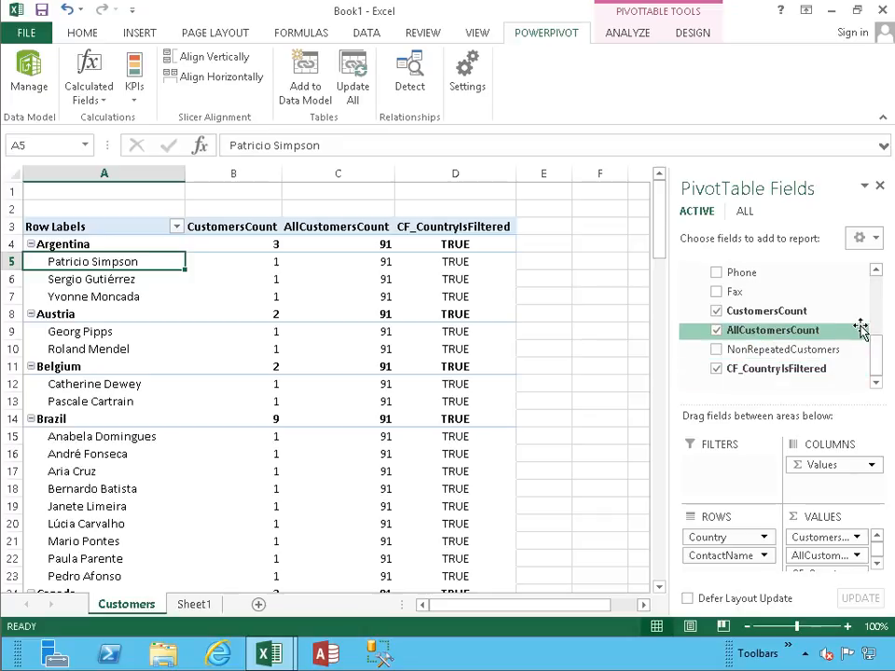
drag(877, 360, 884, 342)
drag(743, 314, 725, 466)
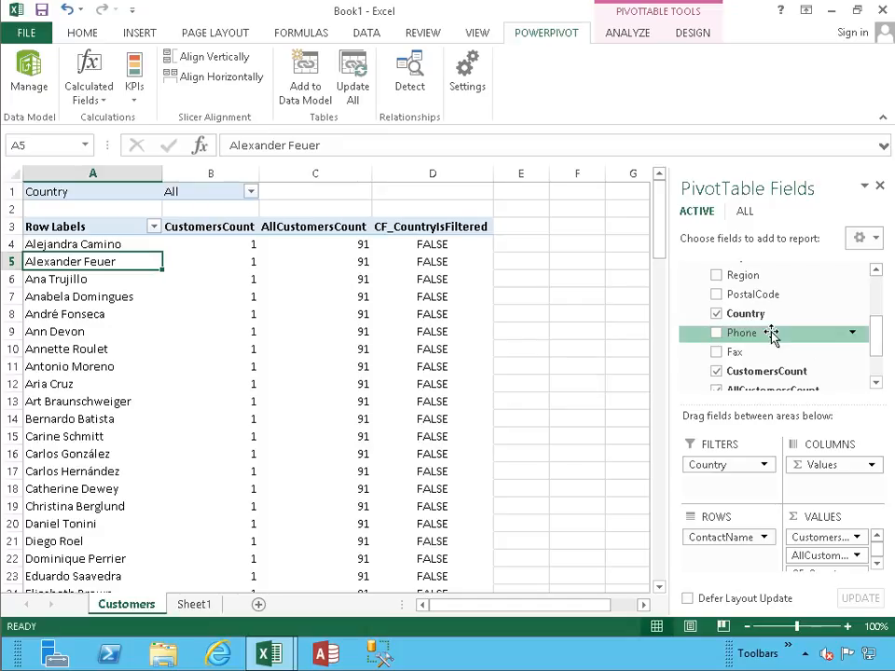
- Add a Country slicer beside the PivotTable and test CF_CountryIsFiltered by filtering to Argentina and clearing the filter
right_click(743, 320)
click(775, 414)
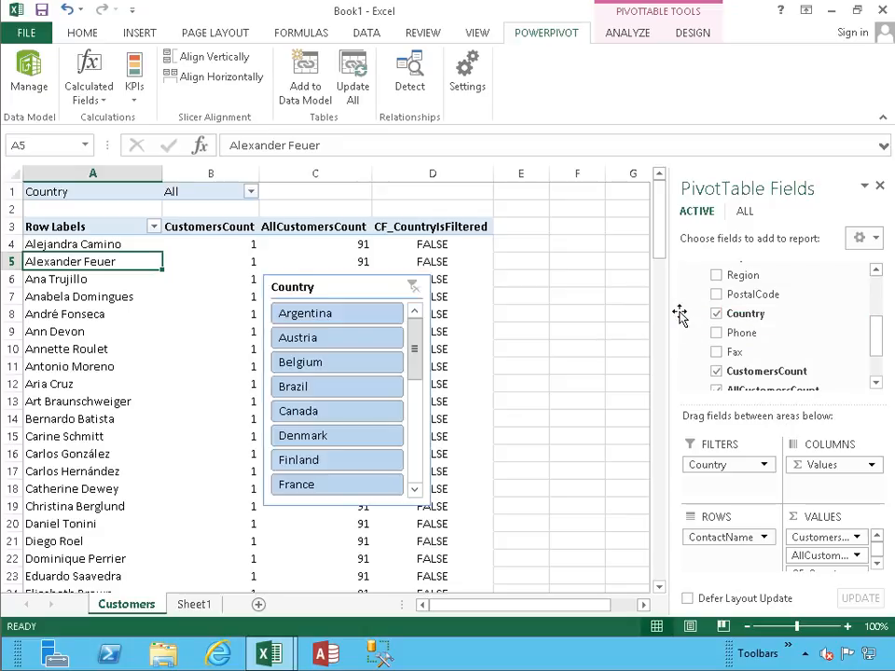
drag(317, 290, 560, 263)
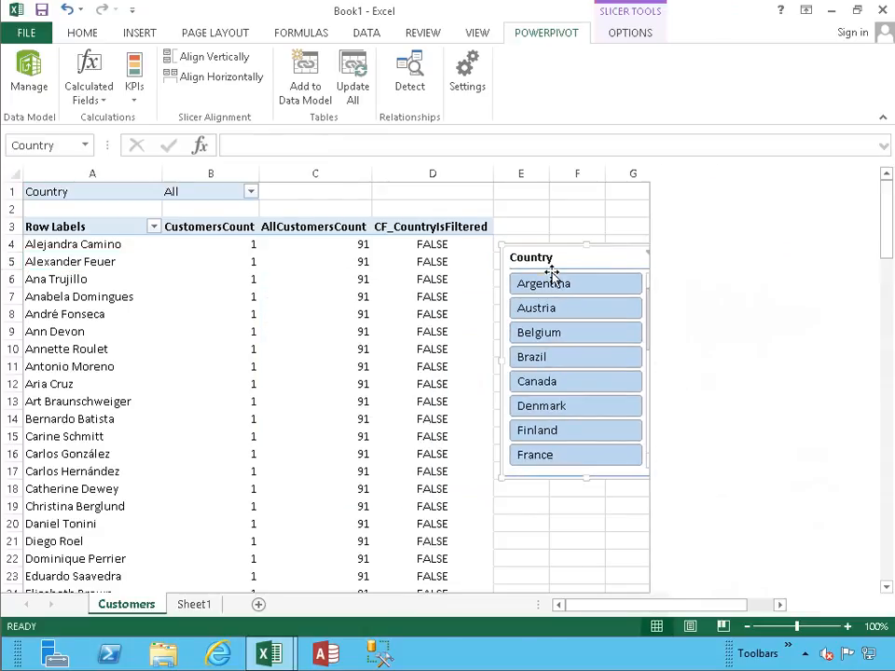
click(546, 290)
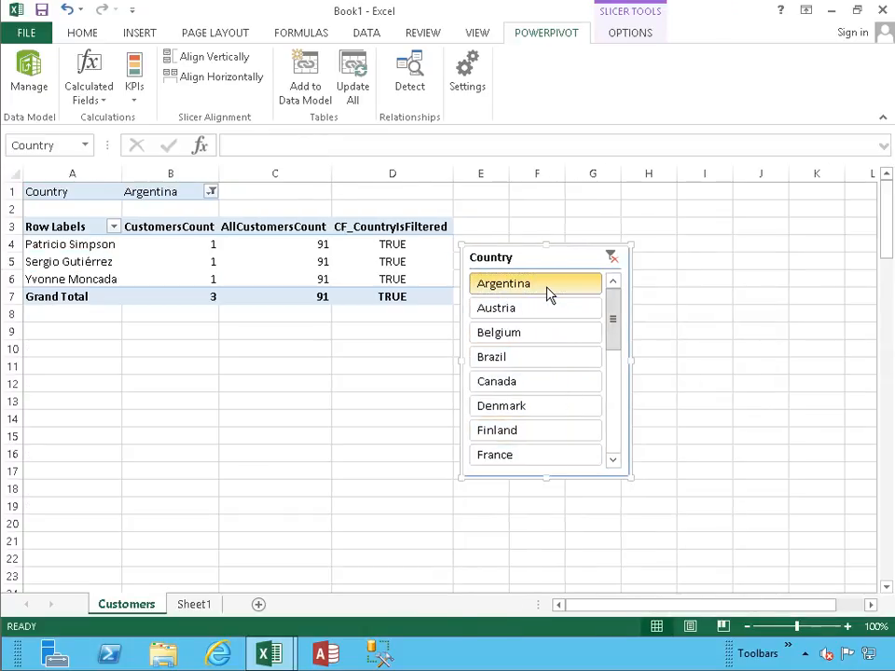
click(612, 258)
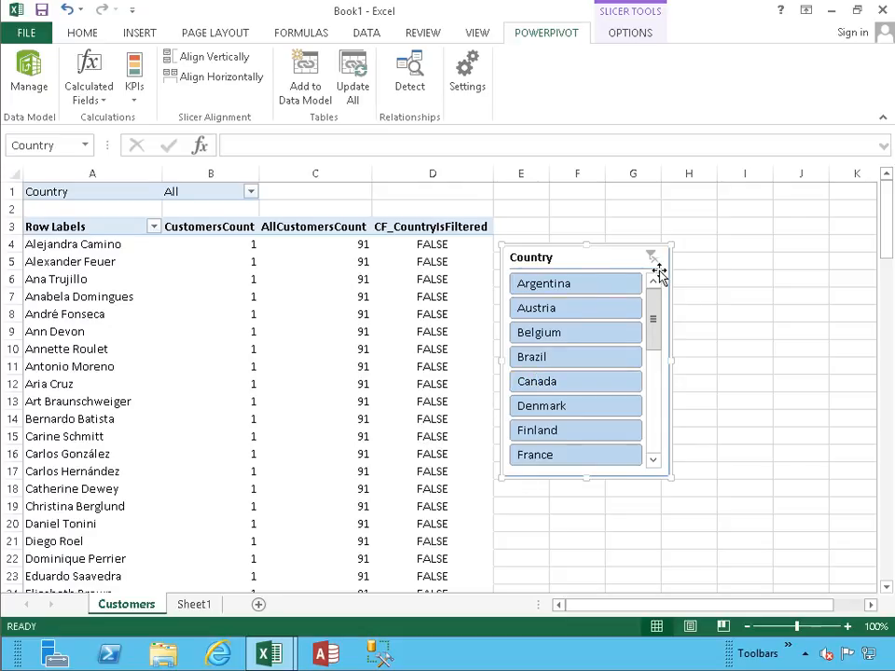
- Test CF_CountryIsFiltered by filtering the Country slicer to Argentina and clearing it, and review the PivotTable's calculated fields
click(578, 285)
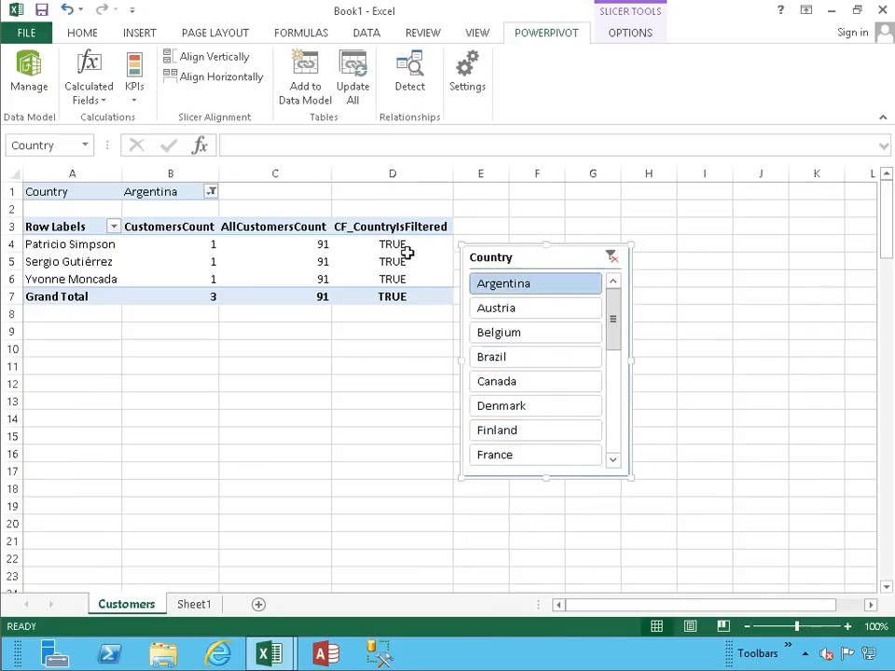
click(614, 258)
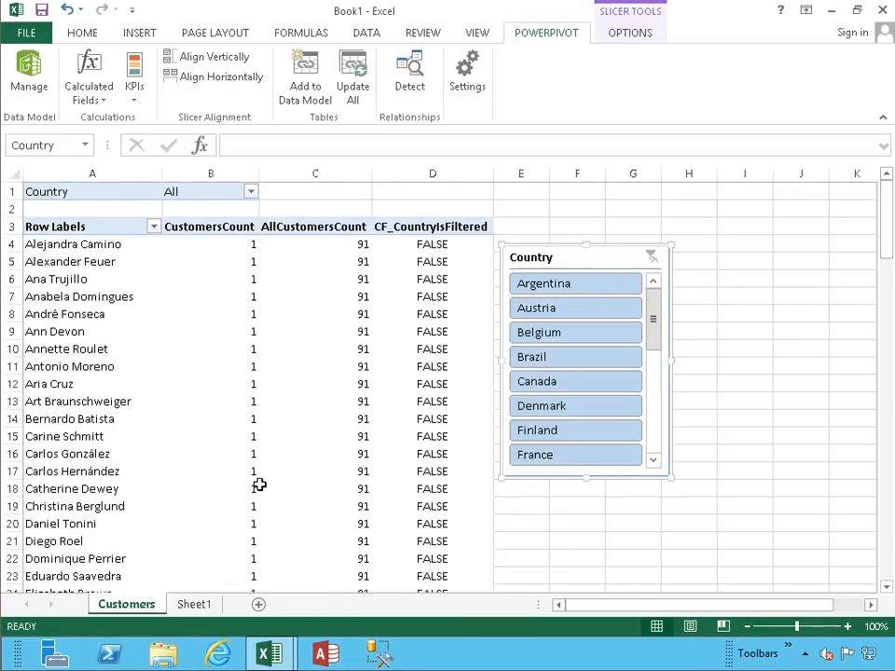
click(89, 243)
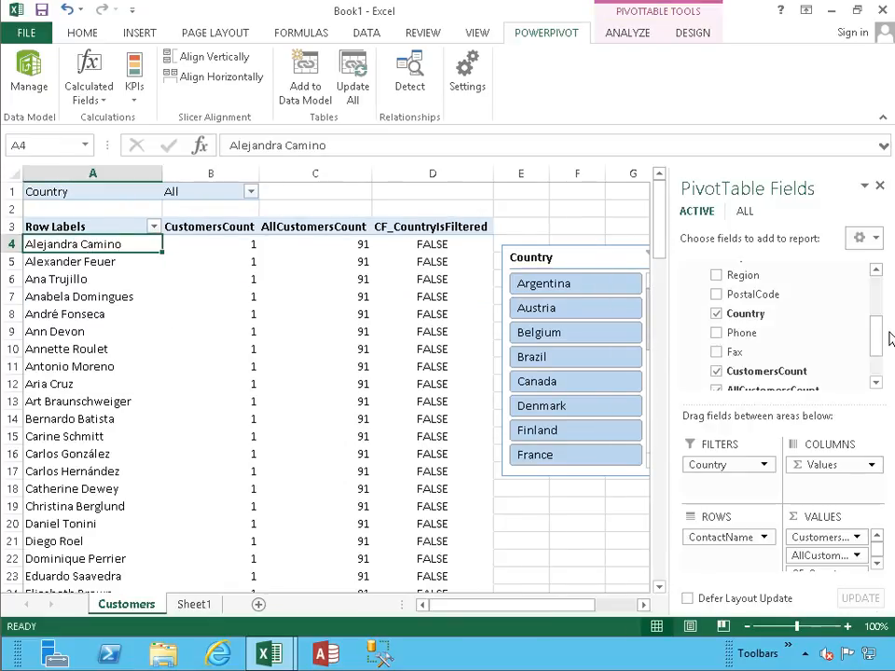
drag(876, 336, 876, 360)
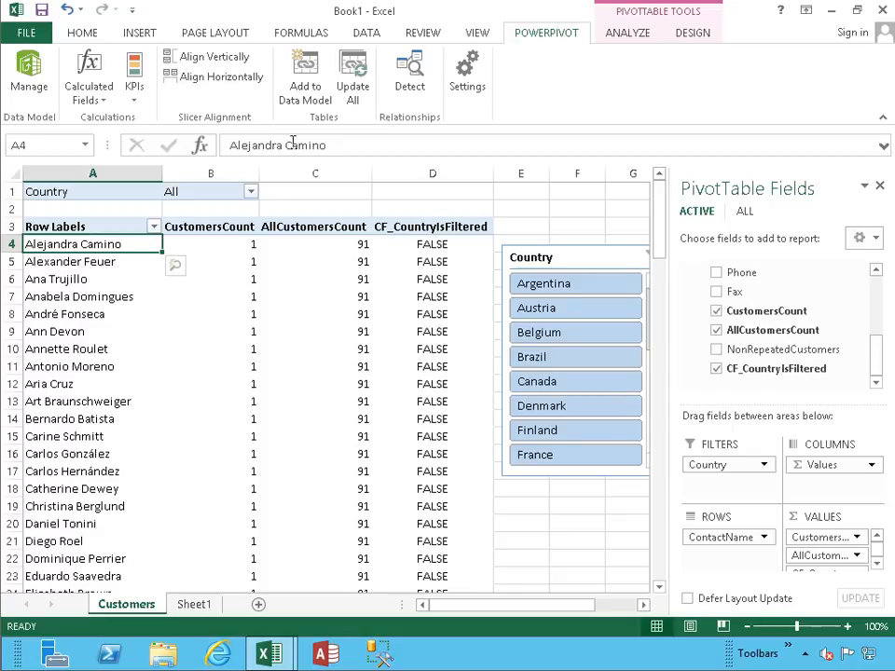
- In the PowerPivot data model, begin a calculated field named CF_CountWithCalculate under the Products table's CategoryID column
click(32, 86)
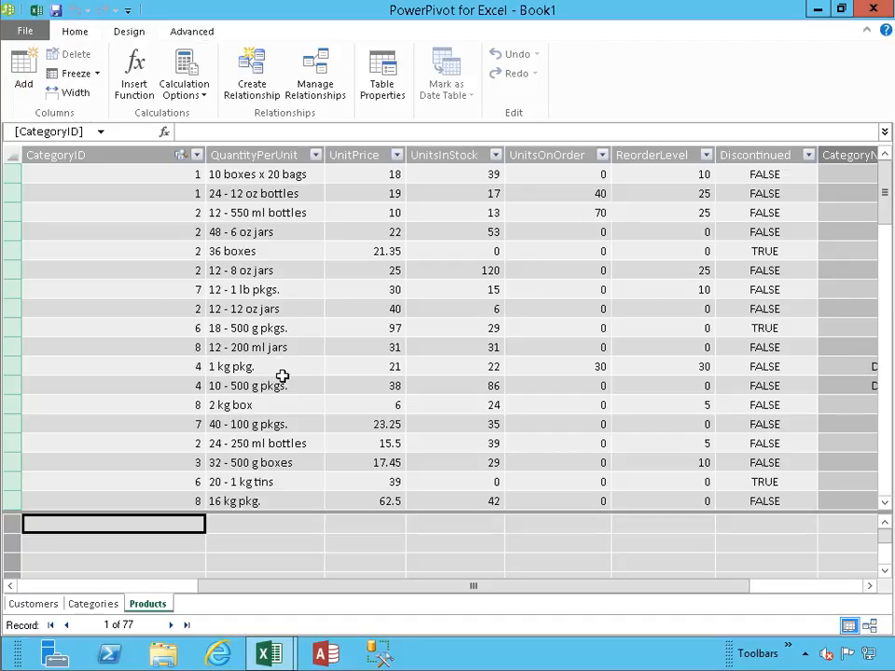
click(216, 131)
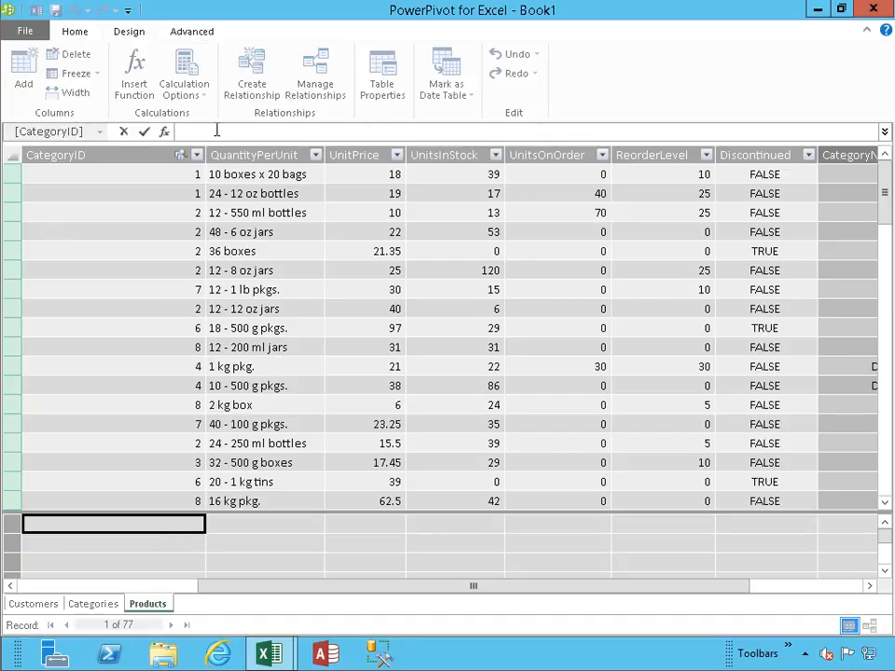
text(=)
key(BackSpace)
text(CF)
text(_CountWithCalculate:=)
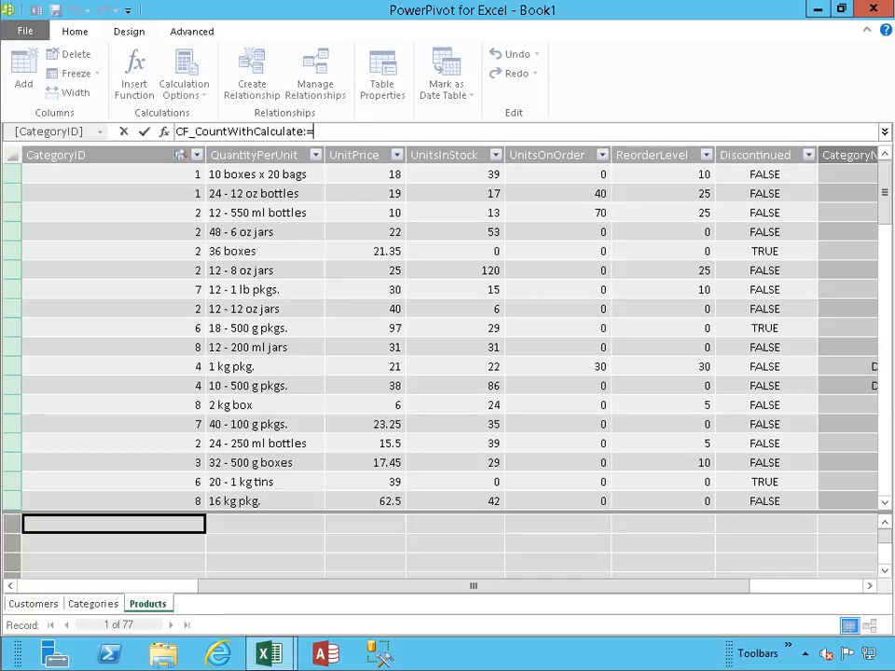
text(CA)
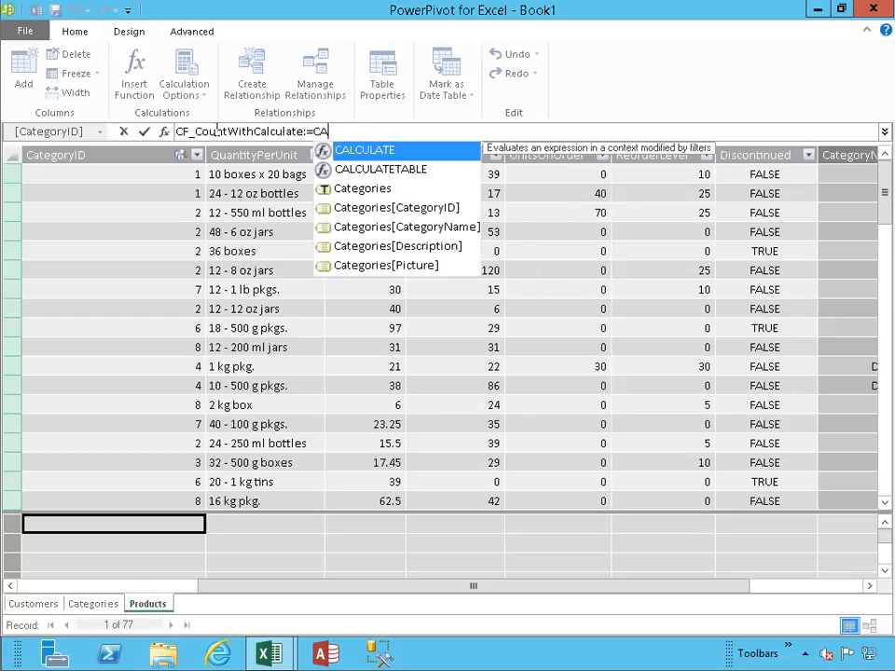
- Start the formula with CALCULATE, using COUNTROWS(Customers) as its expression
key(Tab)
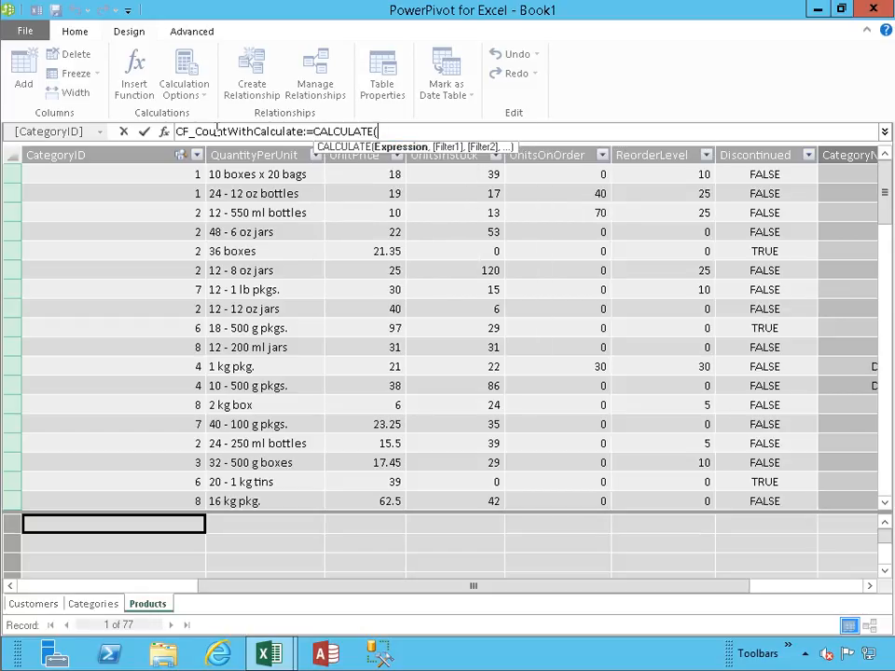
text(COUNTROW)
key(Tab)
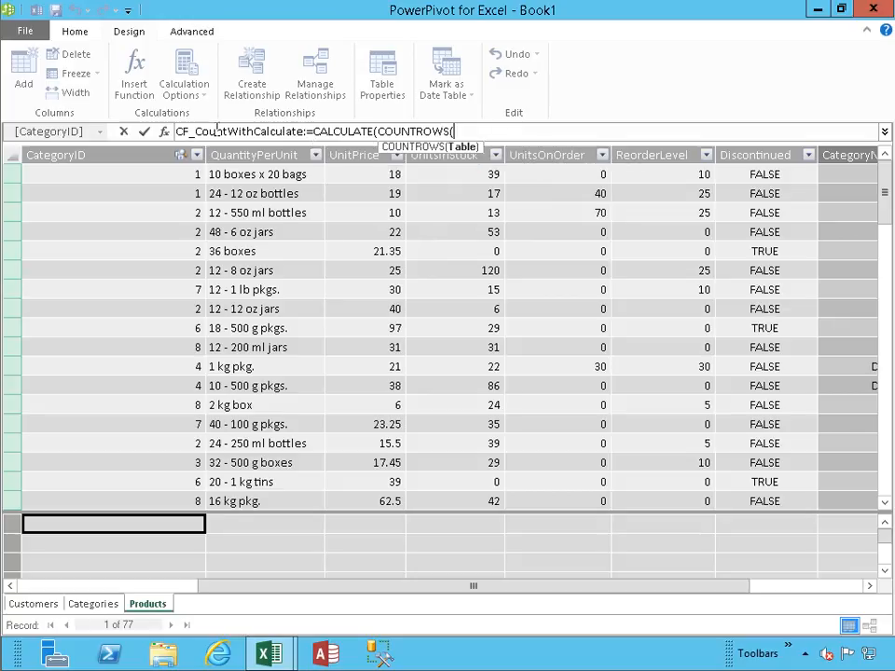
text(Cu)
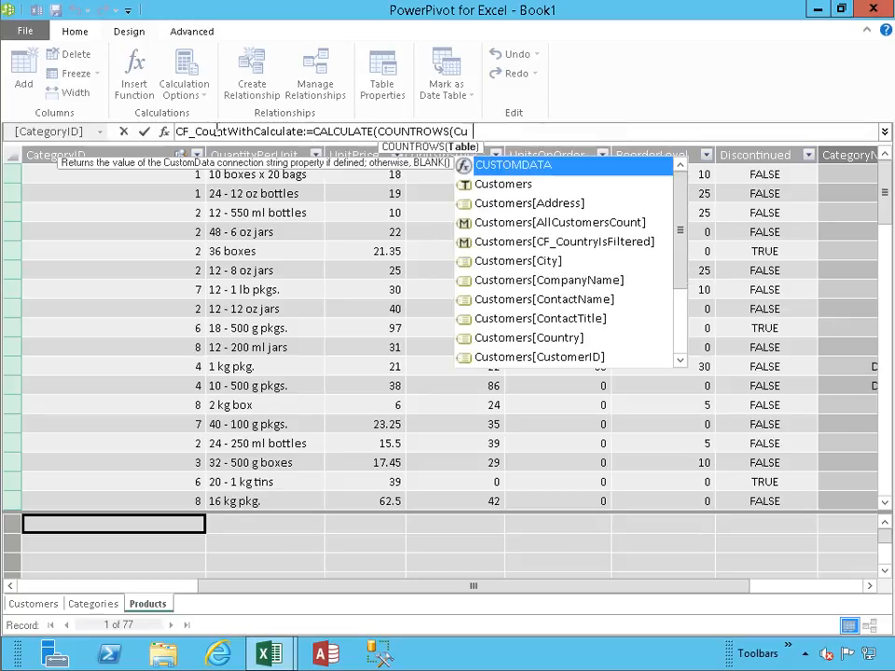
text(stomers),)
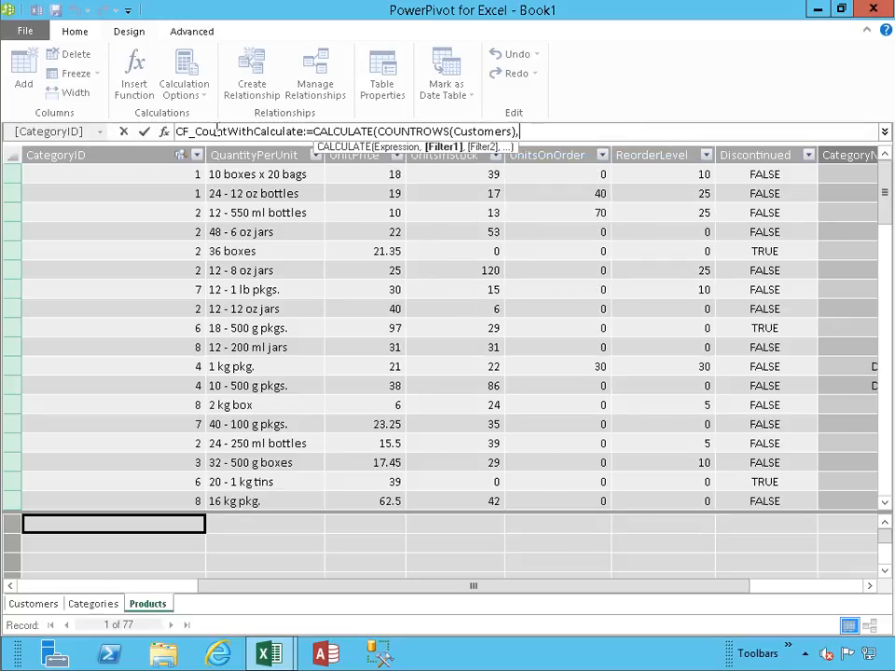
text(al)
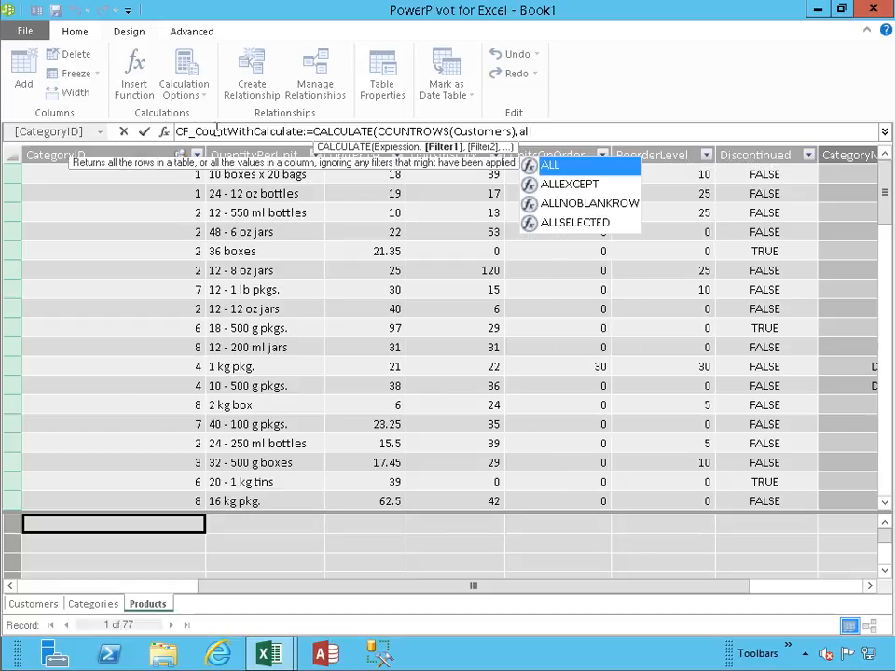
text(l)
- Add ALL(Customers) as the CALCULATE filter and commit the CF_CountWithCalculate formula
key(Tab)
text(Customer)
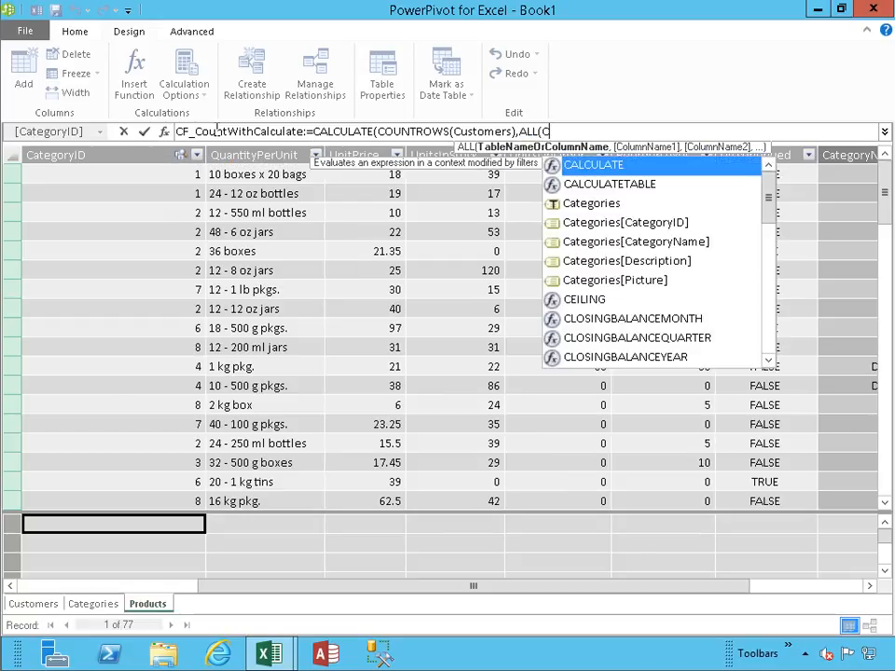
text(s))
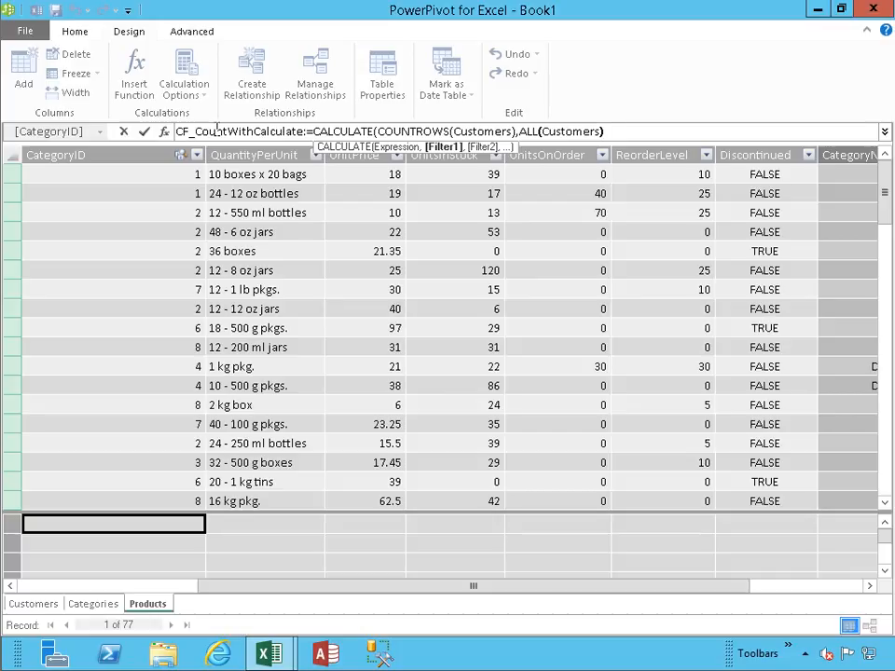
text())
key(Return)
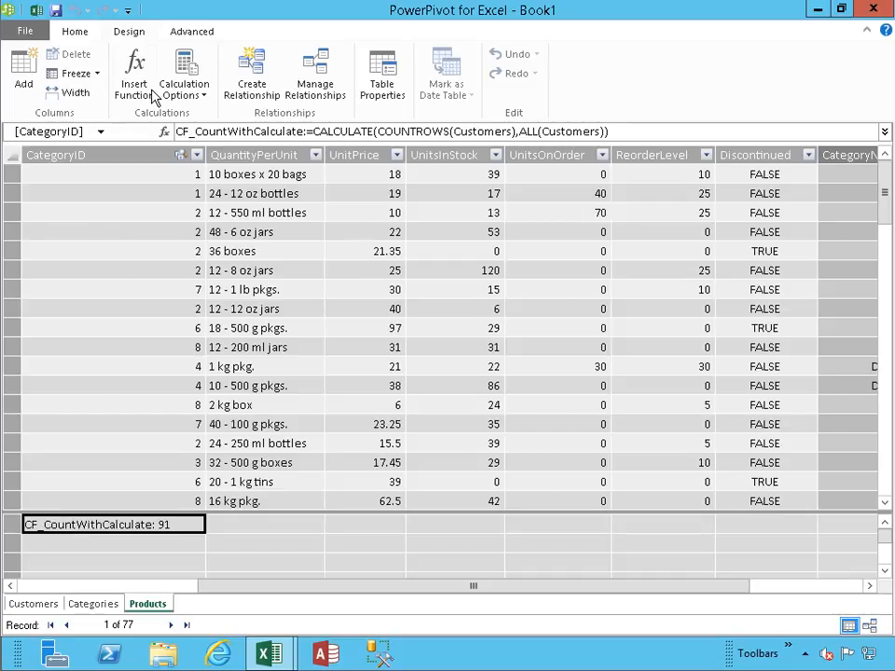
- Return to the Excel workbook and look for CF_CountWithCalculate among the PivotTable's Customers fields
click(38, 10)
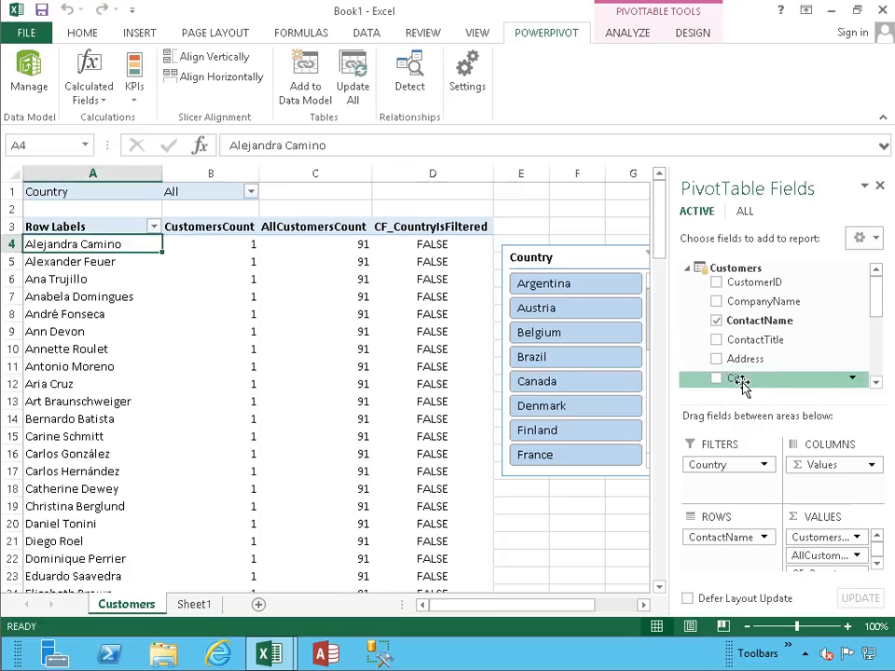
drag(879, 293, 880, 362)
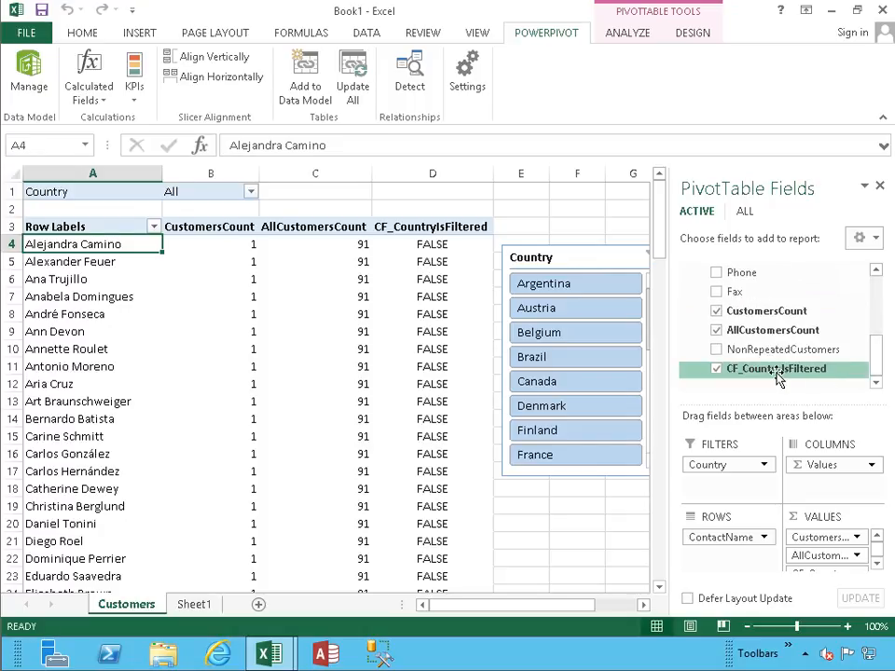
drag(876, 341, 873, 365)
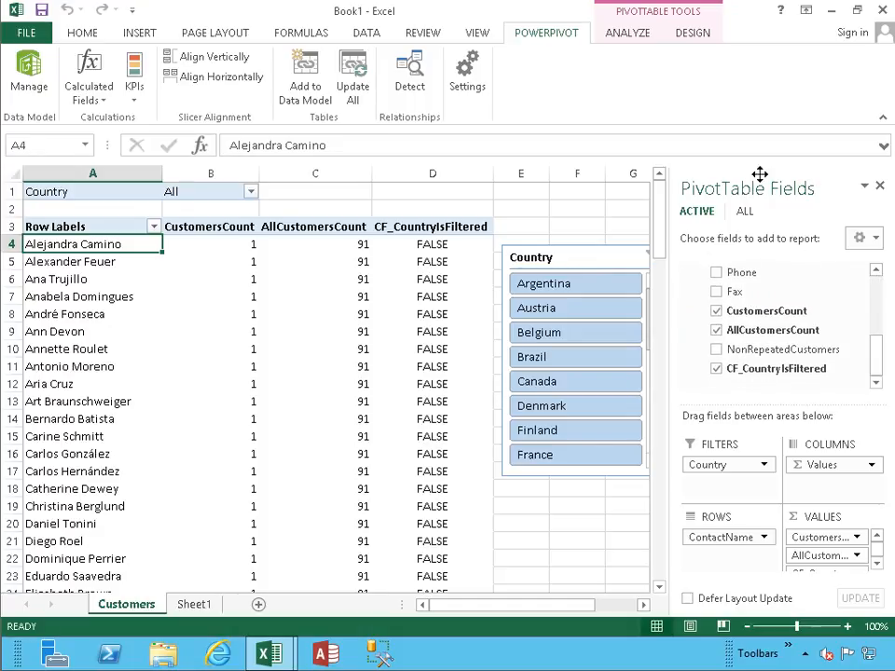
mouse_move(875, 359)
mouse_down()
mouse_move(873, 292)
mouse_move(873, 358)
mouse_up()
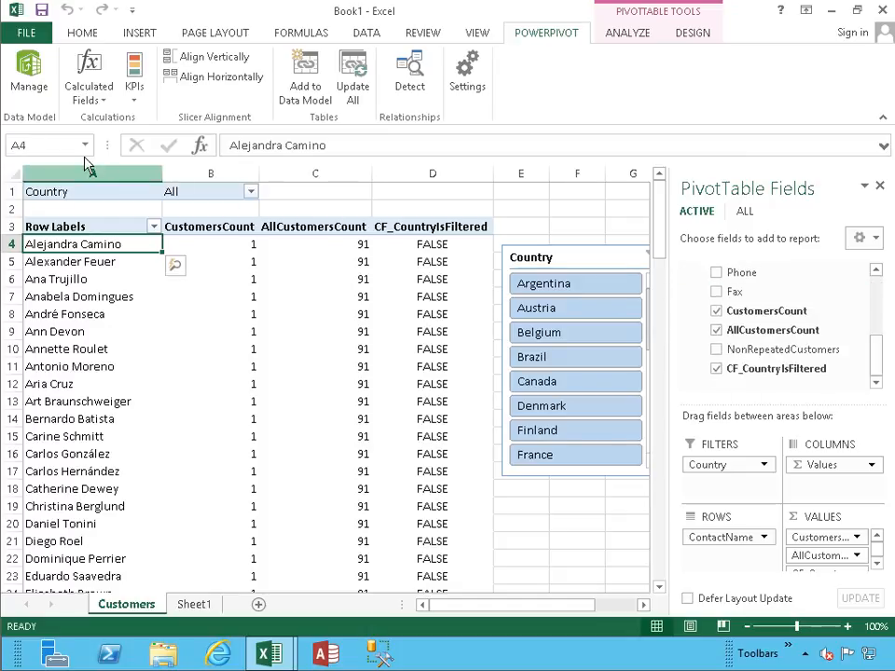
- Cut the CF_CountWithCalculate formula from the Products table in PowerPivot and permanently delete that calculated field from the model
click(24, 75)
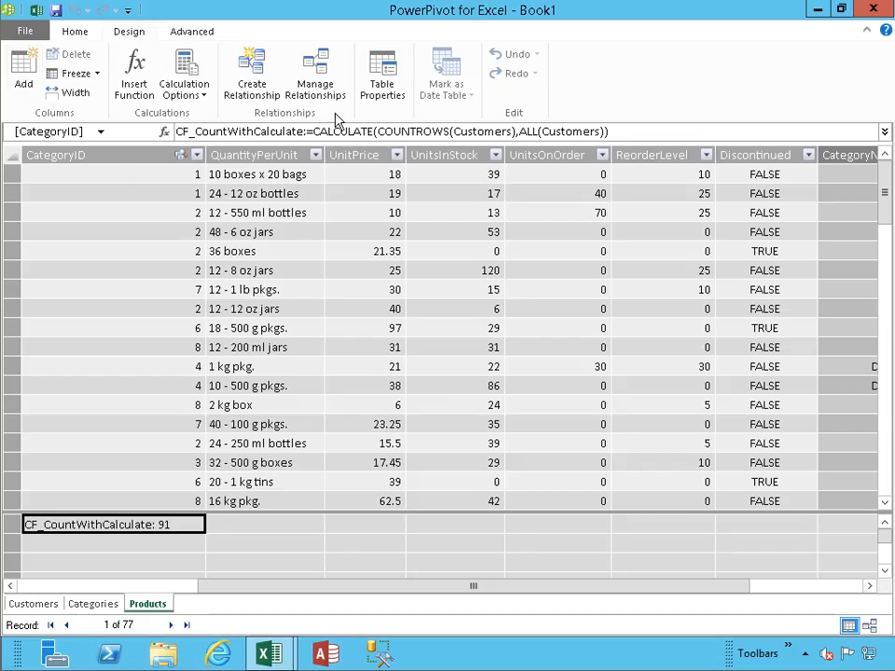
click(584, 132)
key(ctrl+a)
key(ctrl+c)
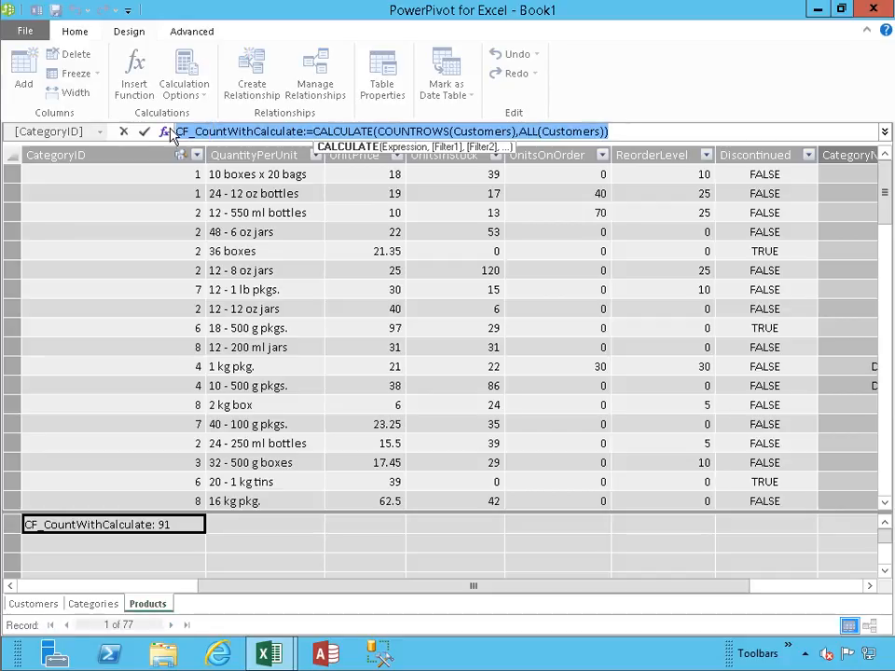
key(Delete)
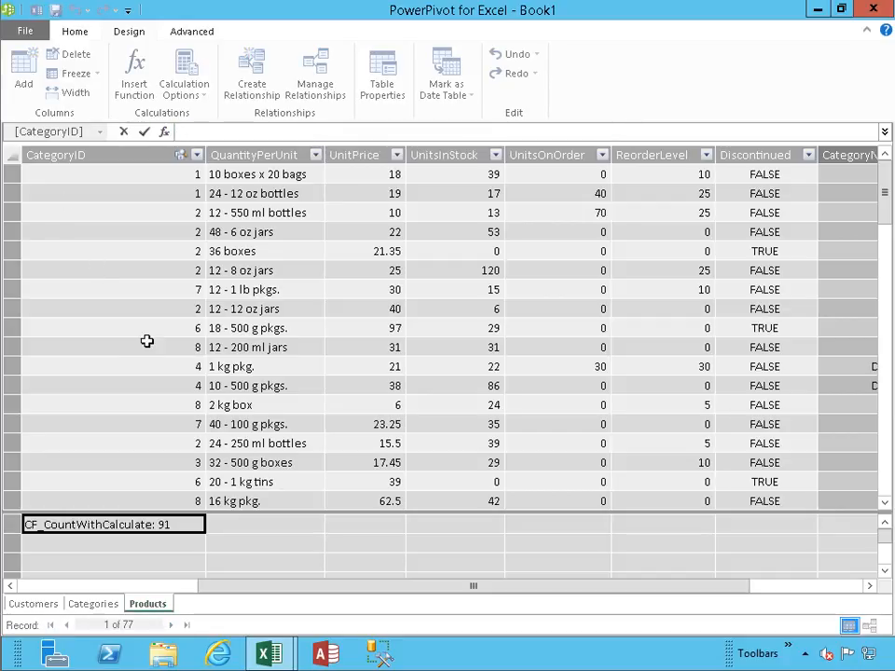
click(234, 527)
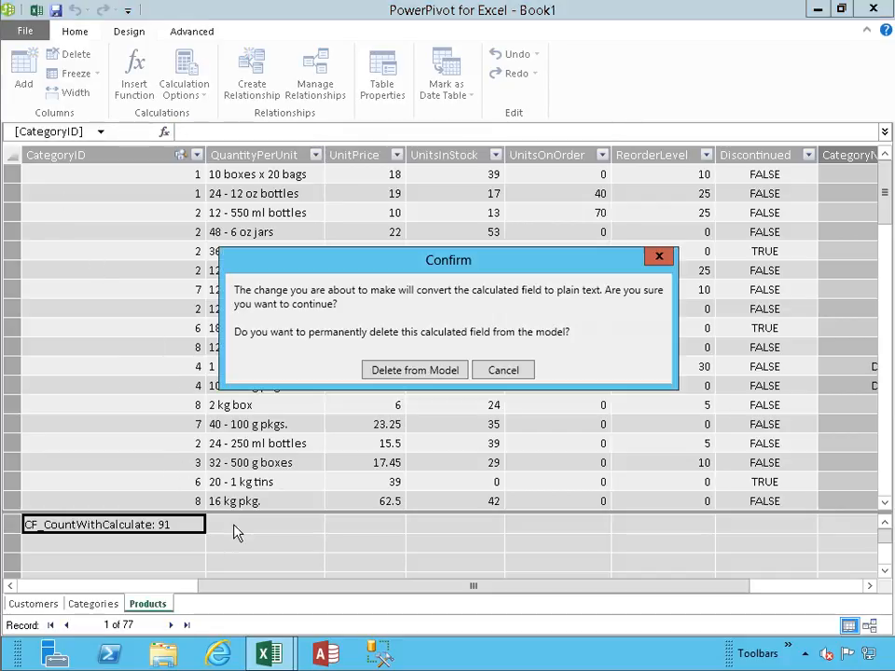
click(398, 373)
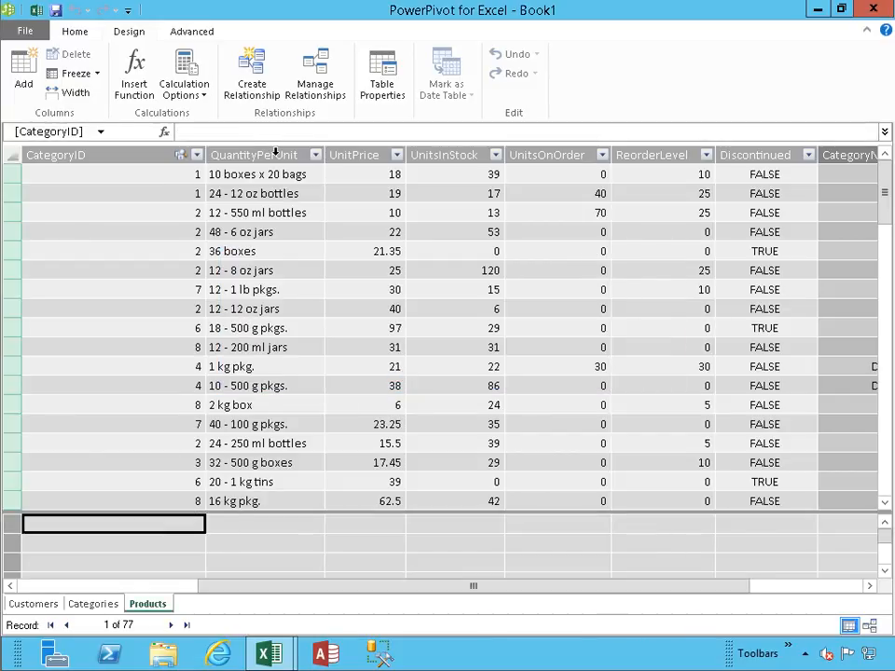
- In Excel, start a new calculated field on the Customers table with the formula =CALCULATE(COUNTROWS(Customers),ALL(Customers))
click(36, 9)
click(89, 92)
click(103, 121)
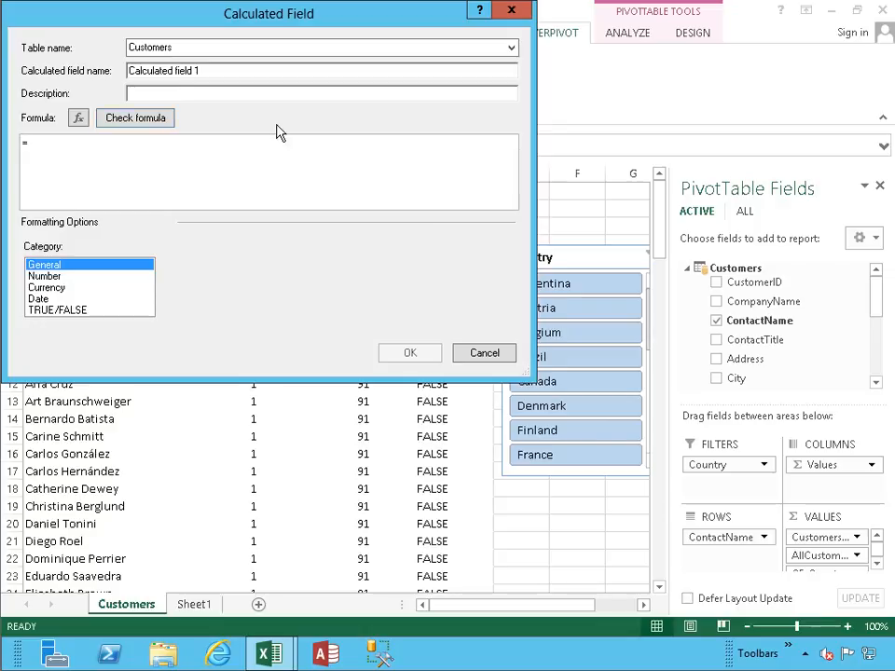
key(ctrl+v)
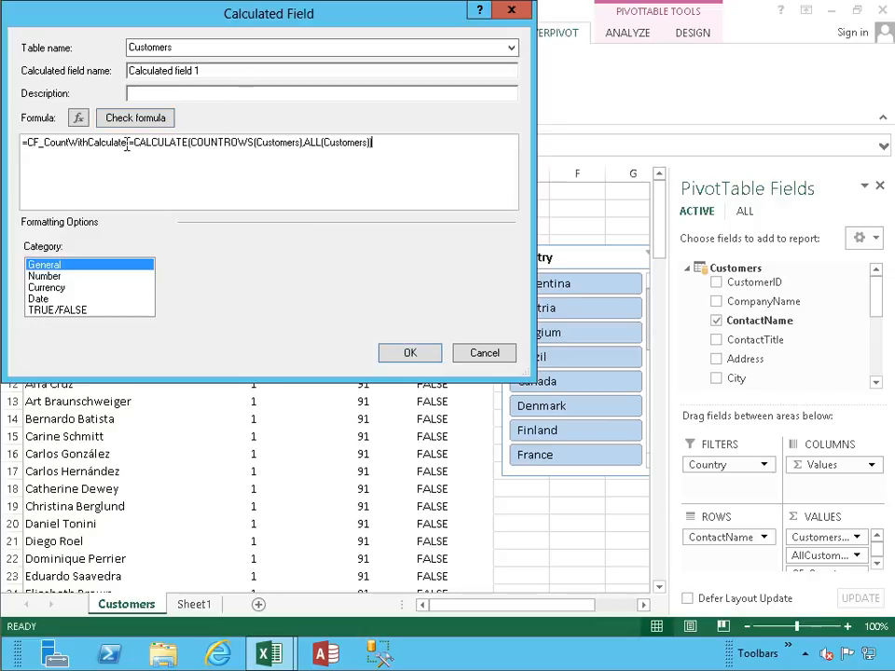
drag(131, 142, 6, 137)
key(ctrl+x)
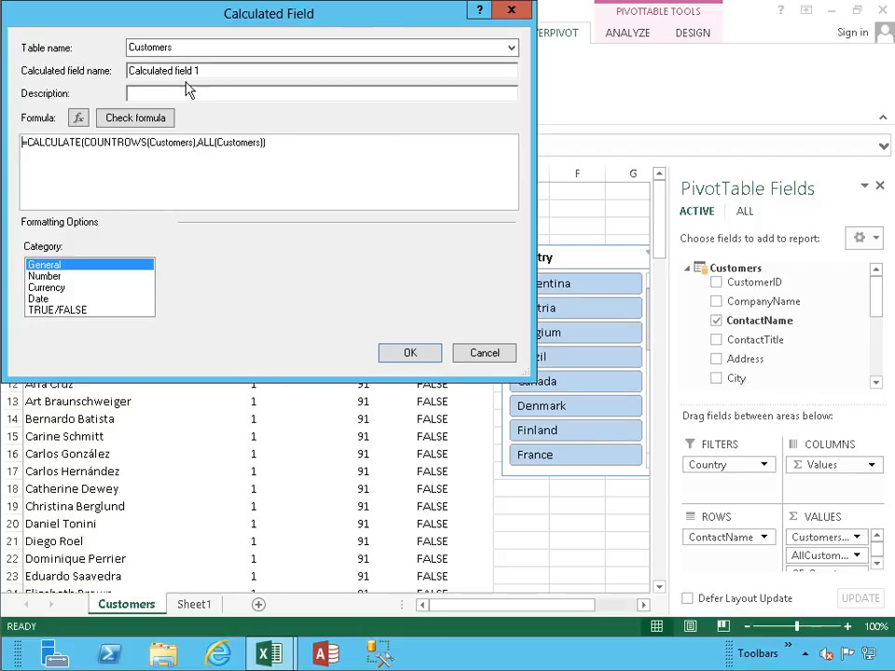
- Set both the calculated field's name and its description to CF_CountWithCalculate
drag(214, 71, 100, 75)
key(ctrl+v)
click(174, 95)
key(ctrl+v)
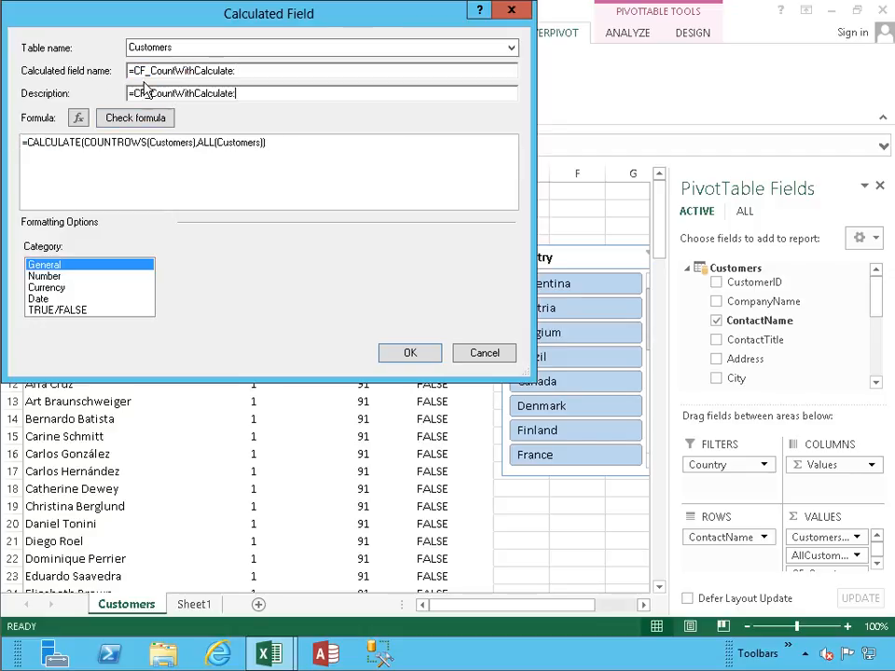
key(Home)
key(Delete)
key(shift+Tab)
key(Delete)
key(End)
key(BackSpace)
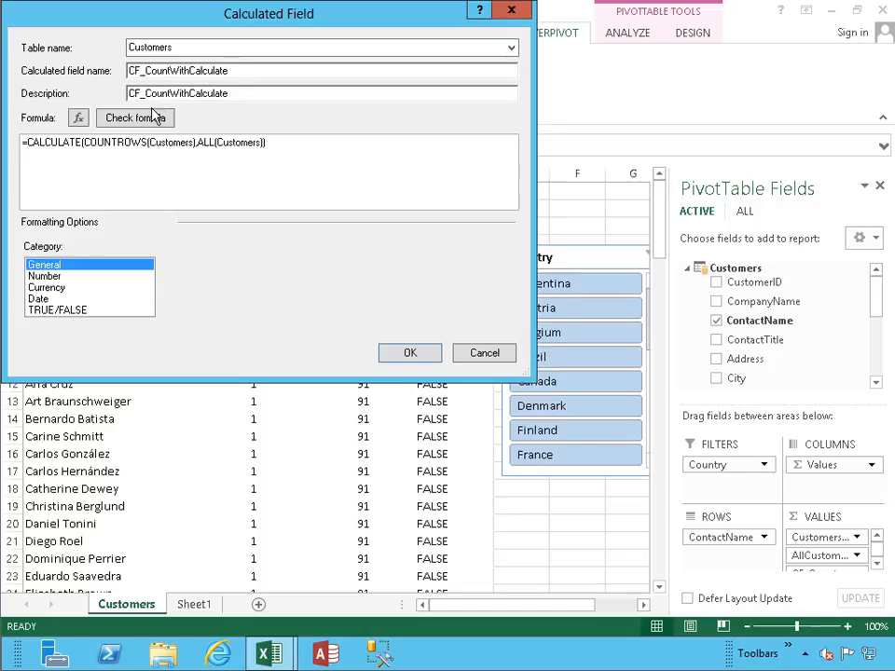
- Check the formula for errors, format the field as a decimal number with the 1000 separator, and create it
click(118, 119)
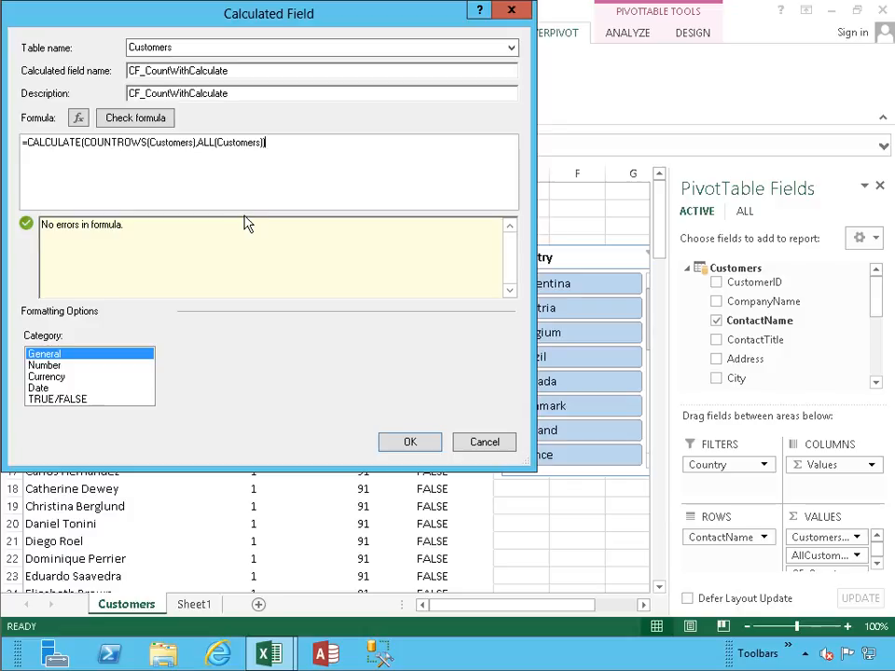
click(58, 366)
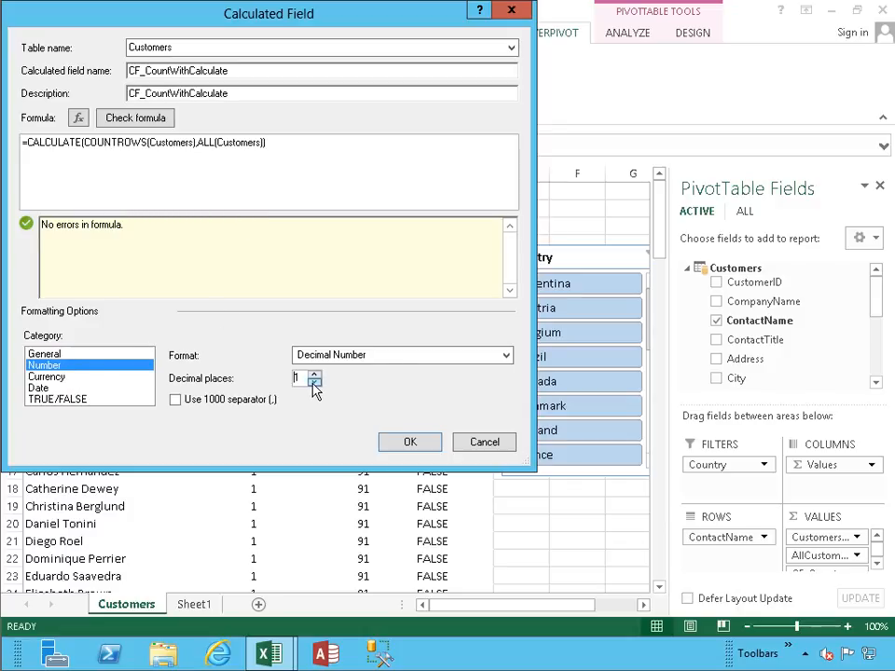
click(253, 401)
click(408, 442)
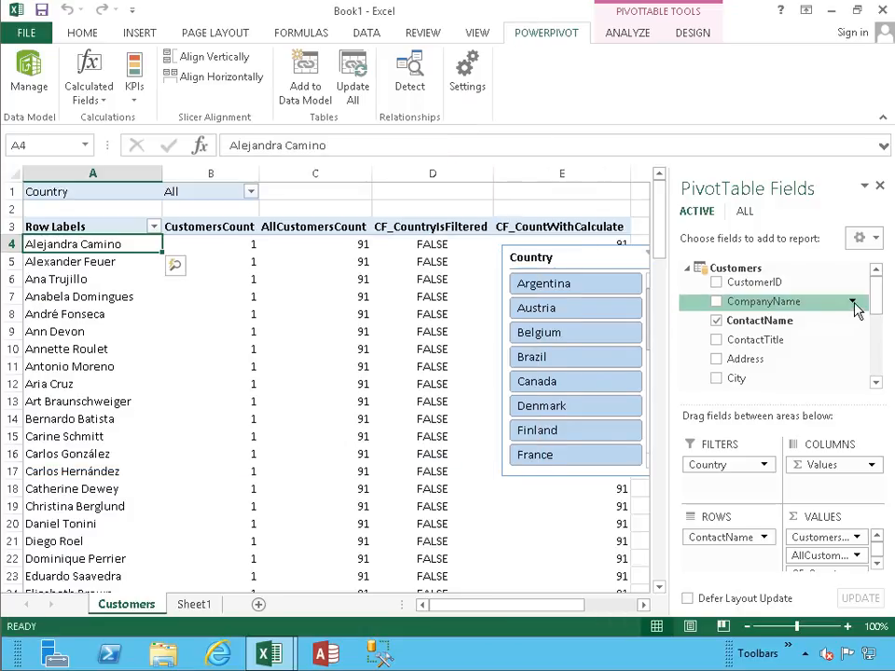
- Check the new field in the Customers field list and move the Country slicer off the PivotTable to columns G to J
drag(876, 291, 873, 347)
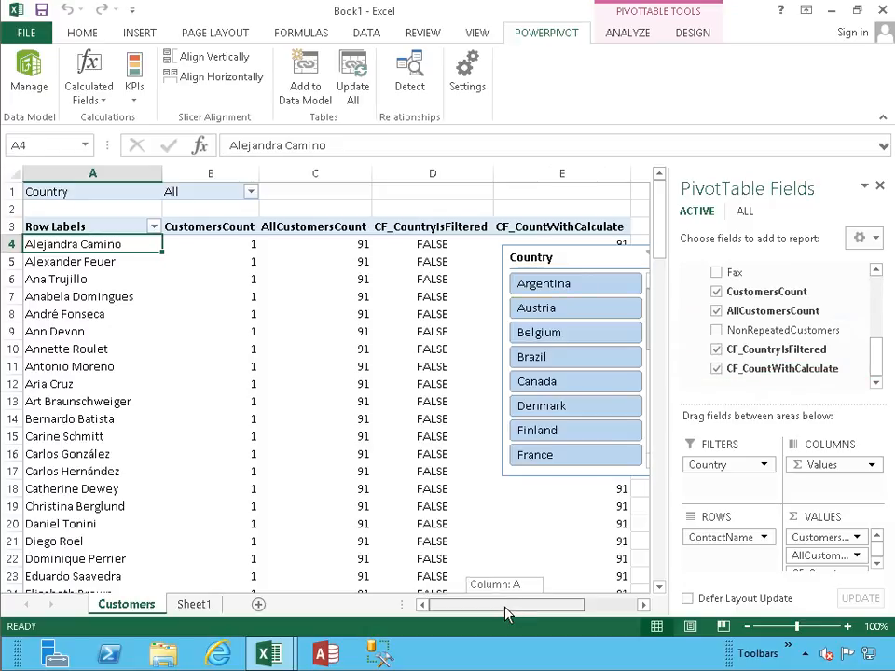
drag(509, 606, 534, 608)
drag(437, 264, 146, 228)
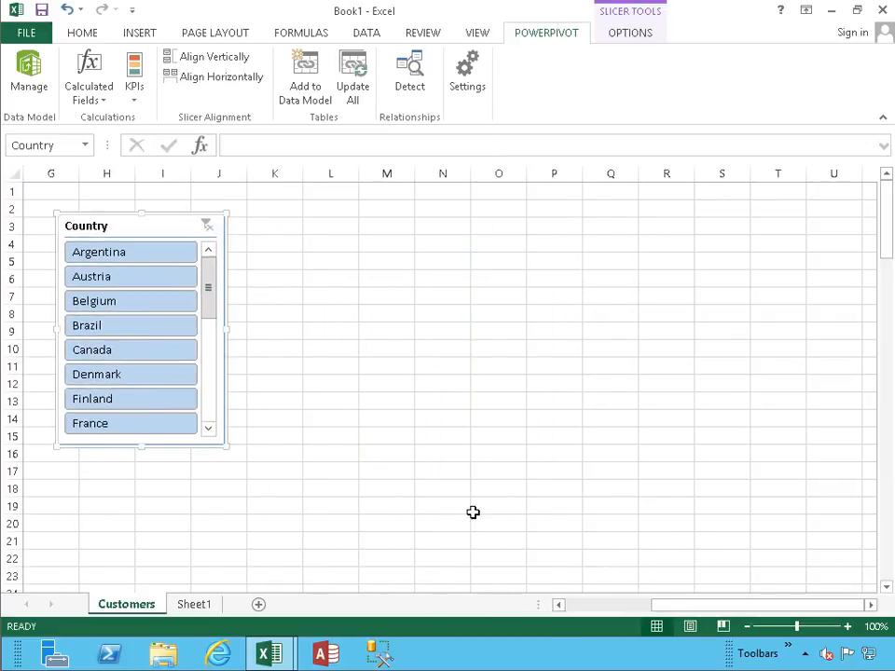
- Start a new calculated field on the Customers table and name it CF_CountWithCalculateAndFilter
drag(669, 611, 613, 605)
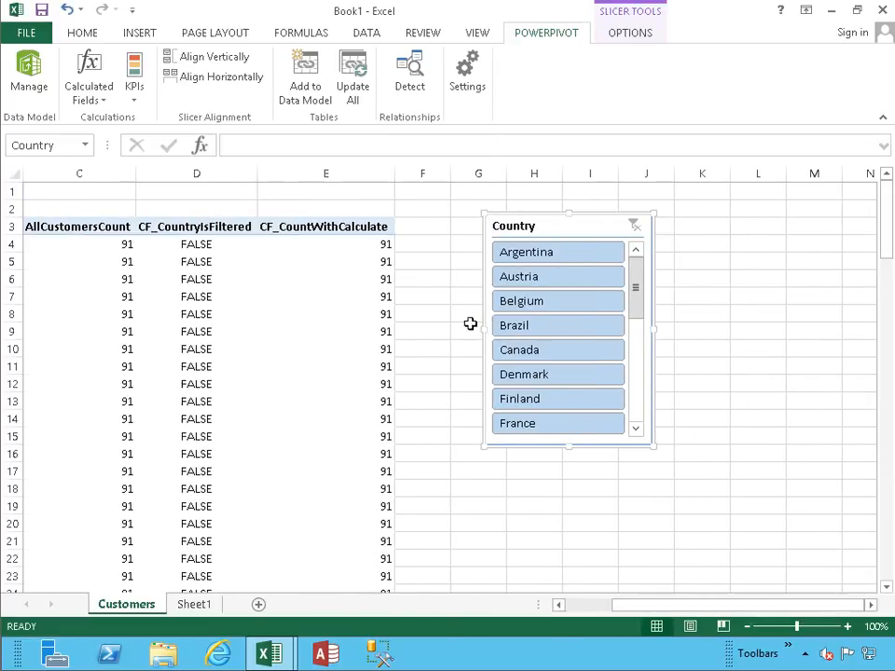
click(354, 248)
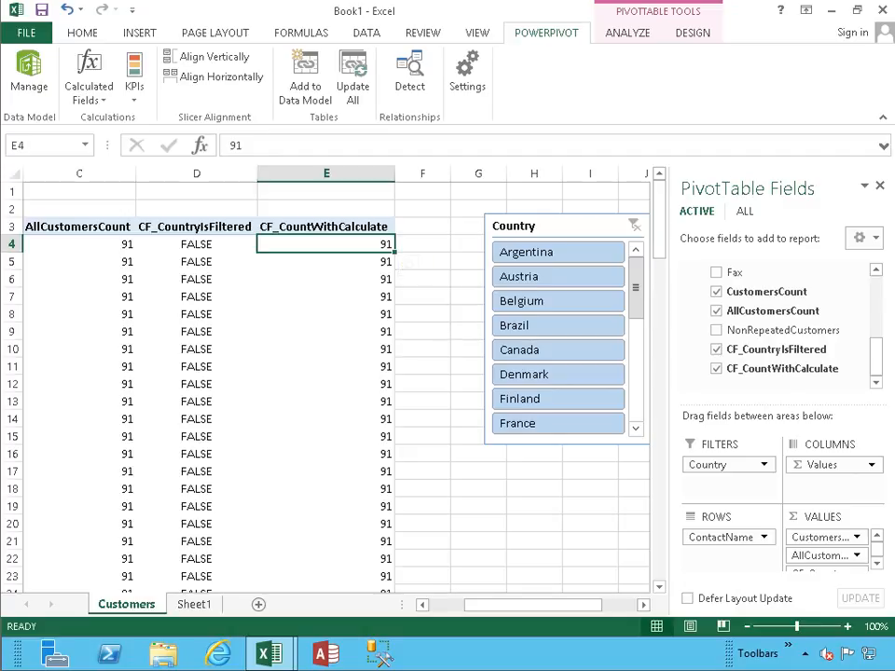
click(88, 88)
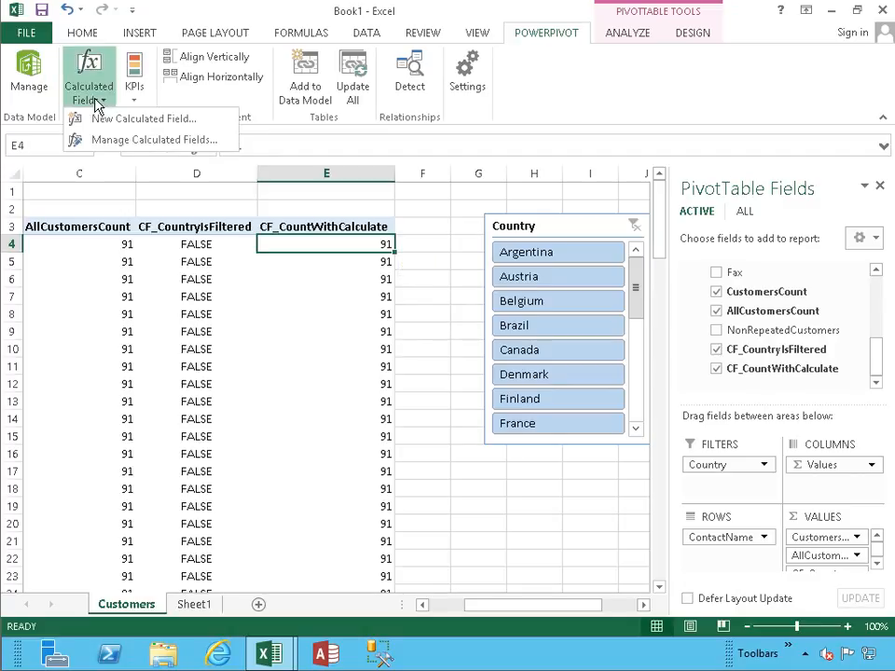
click(75, 118)
drag(240, 73, 120, 59)
text(C)
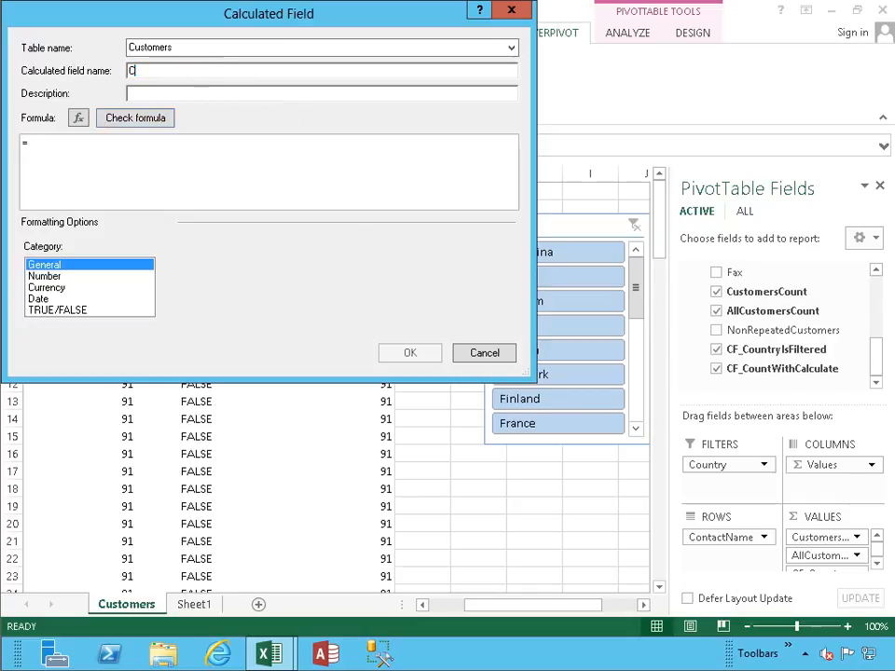
text(F_CountWithCalculateAndFilter)
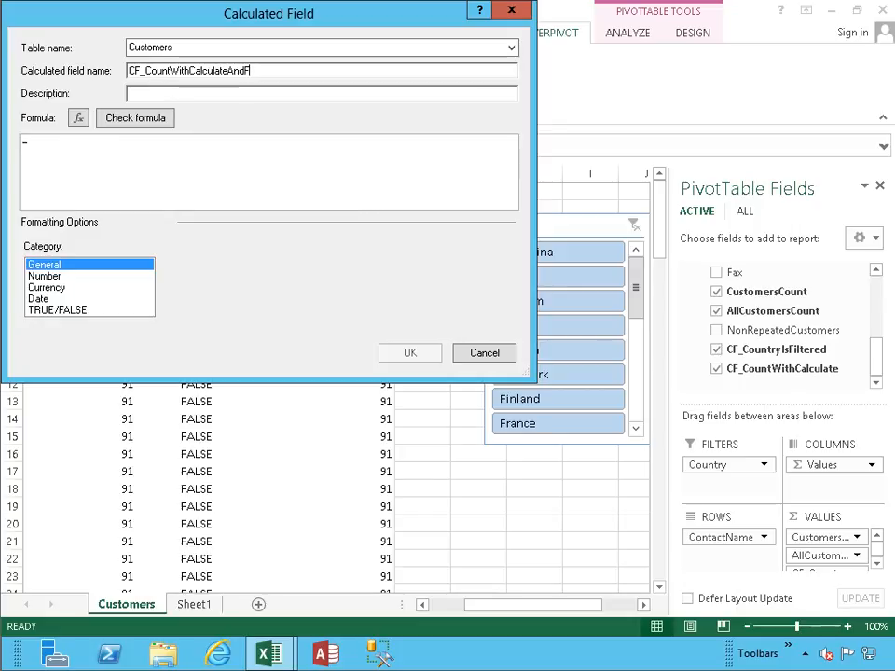
- Copy the calculated field's name, CF_CountWithCalculateAndFilter, into its description
key(ctrl+a)
key(ctrl+c)
key(Tab)
key(ctrl+v)
key(Tab)
key(Tab)
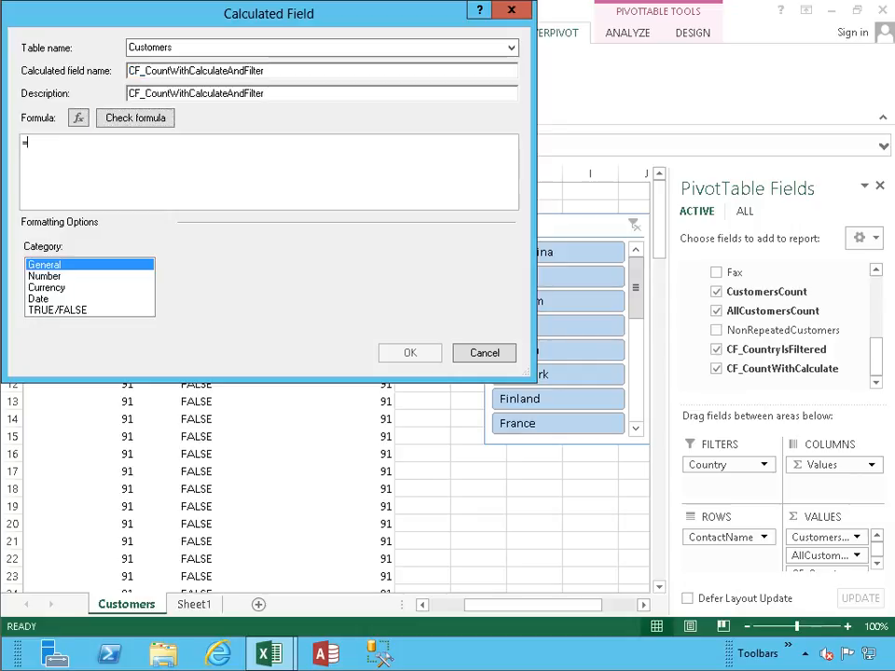
- Begin the field's formula with =CALCULATE(COUNTROWS(customers), ready for a filter argument
text(C)
key(Tab)
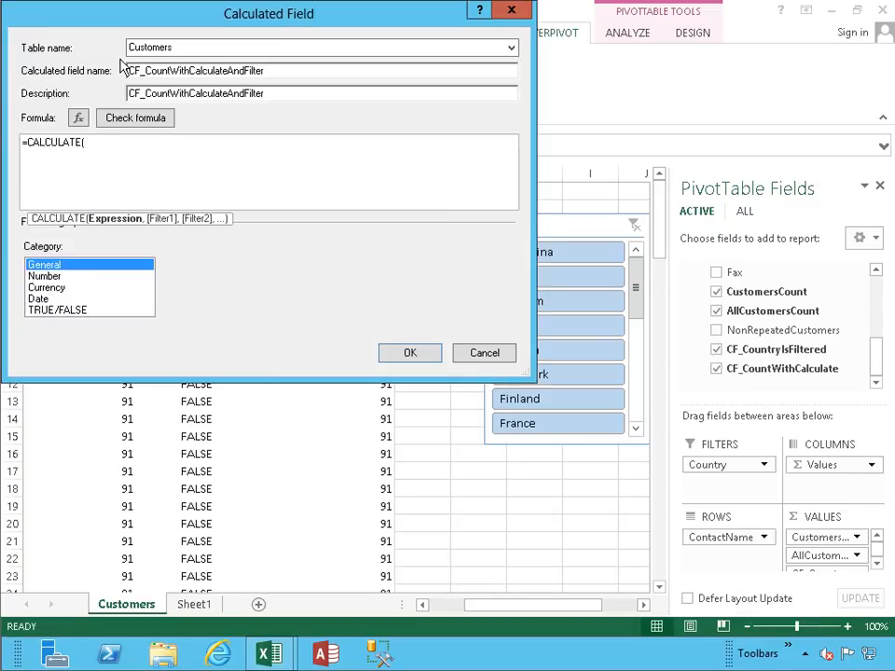
text(count)
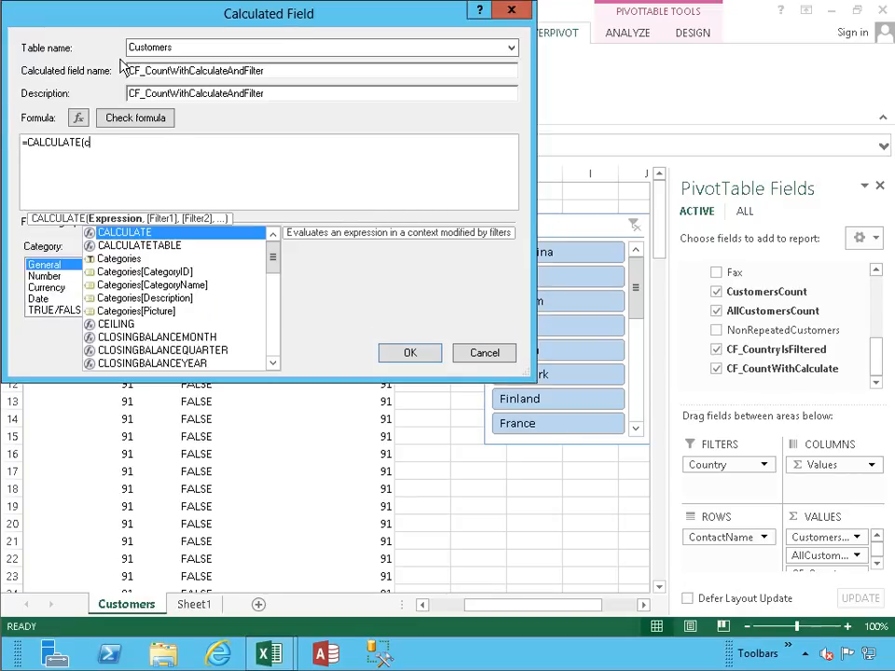
key(Down)
key(Down)
key(Down)
key(Down)
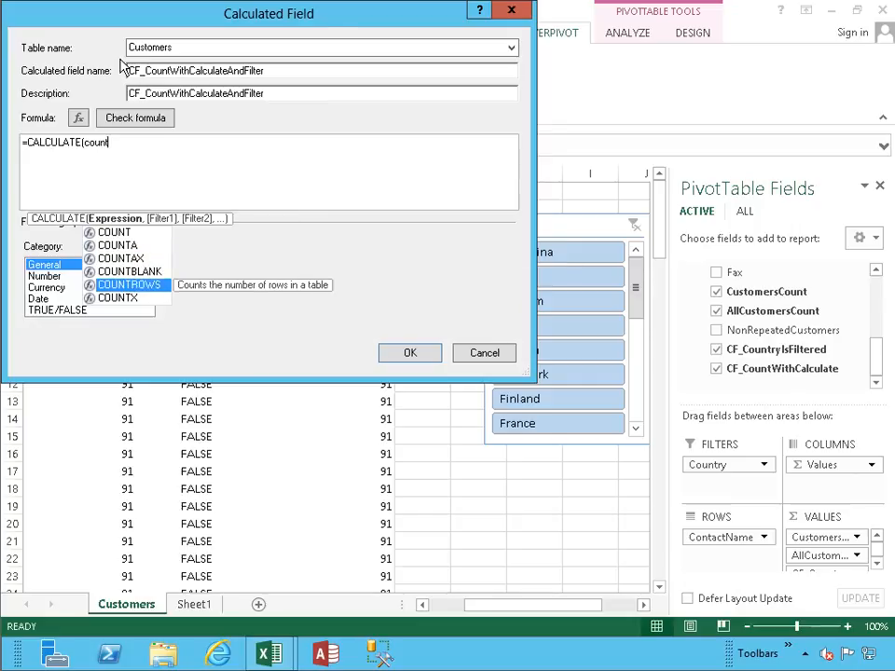
key(Tab)
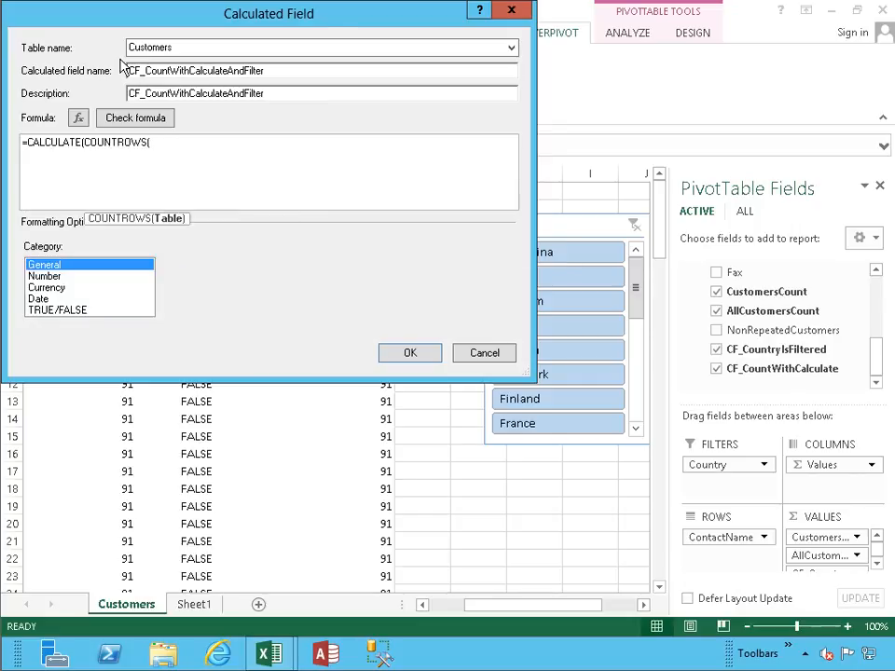
text(customers))
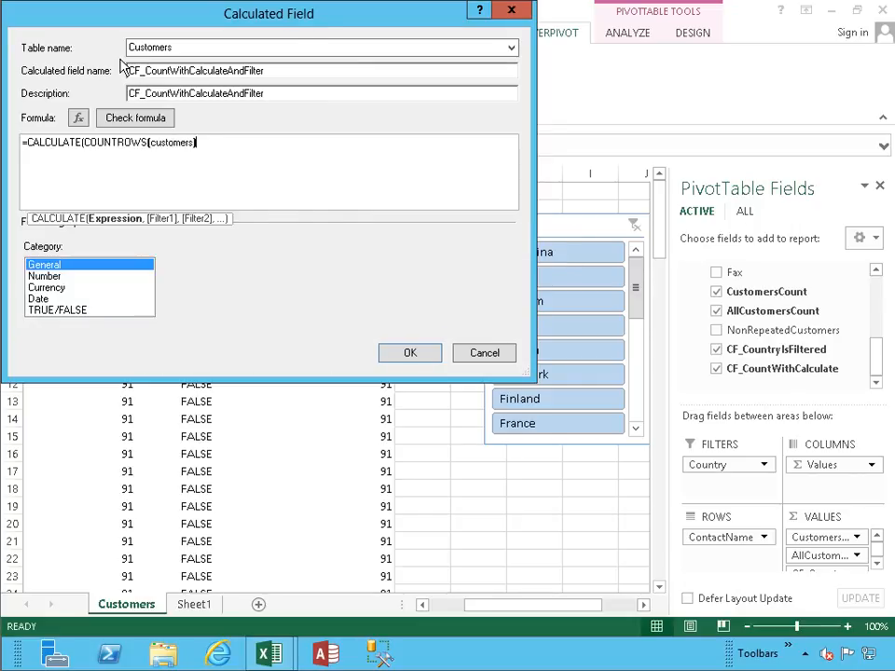
text(,)
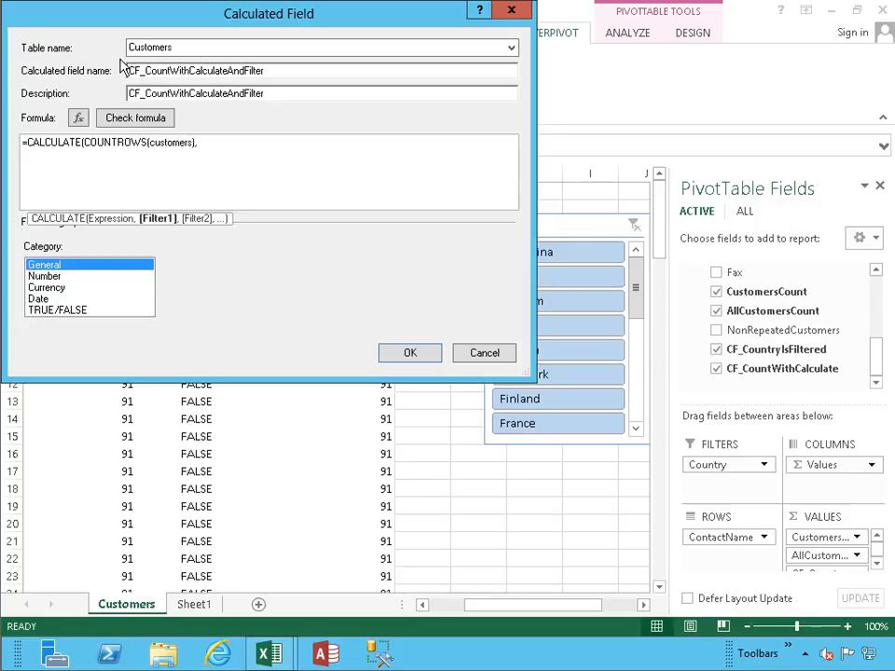
text(f)
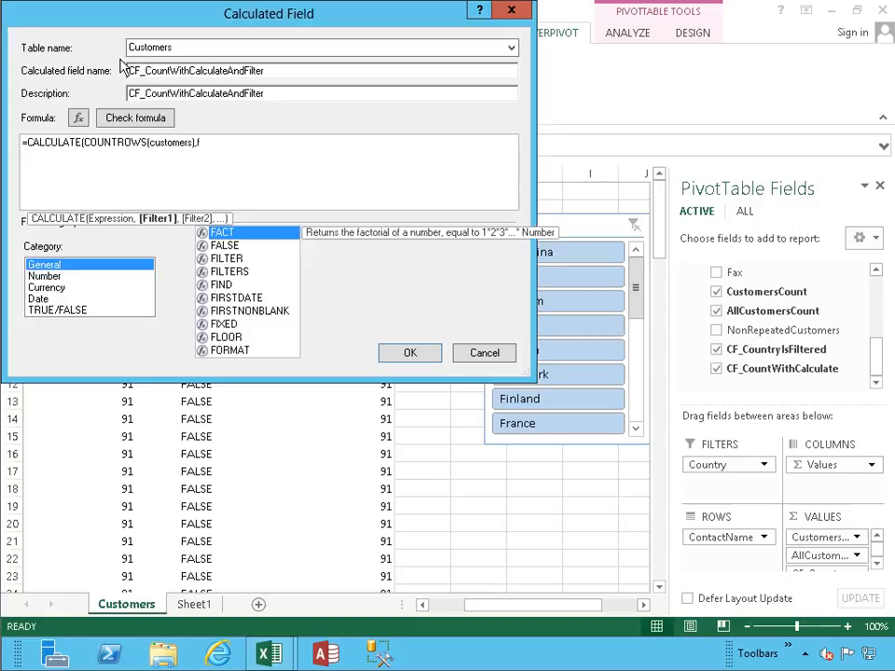
- Add FILTER(customers,[Country]="USA") as the filter argument of the CALCULATE formula
key(Down)
key(Down)
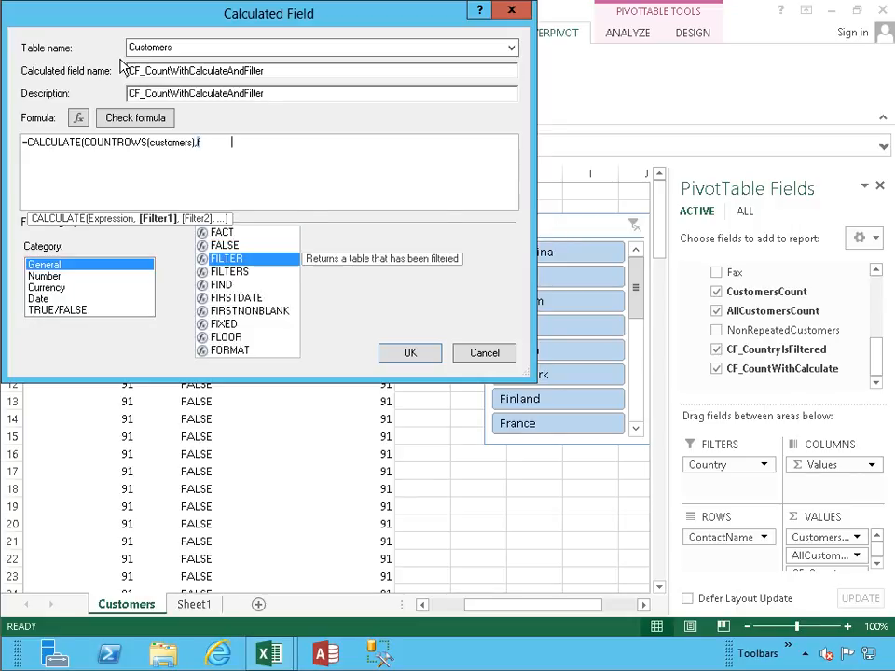
key(Tab)
text(customers)
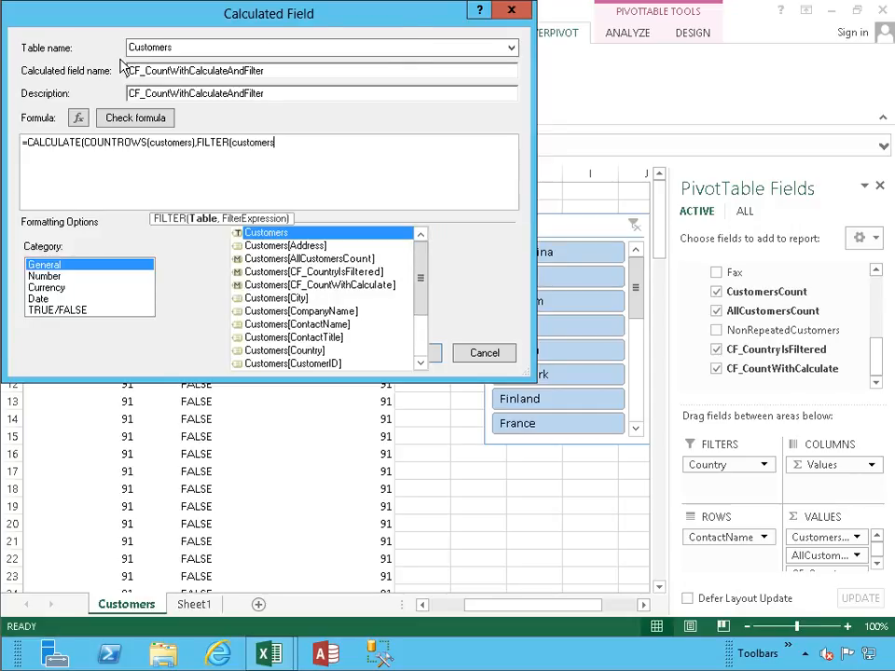
key(Escape)
text(,[cou)
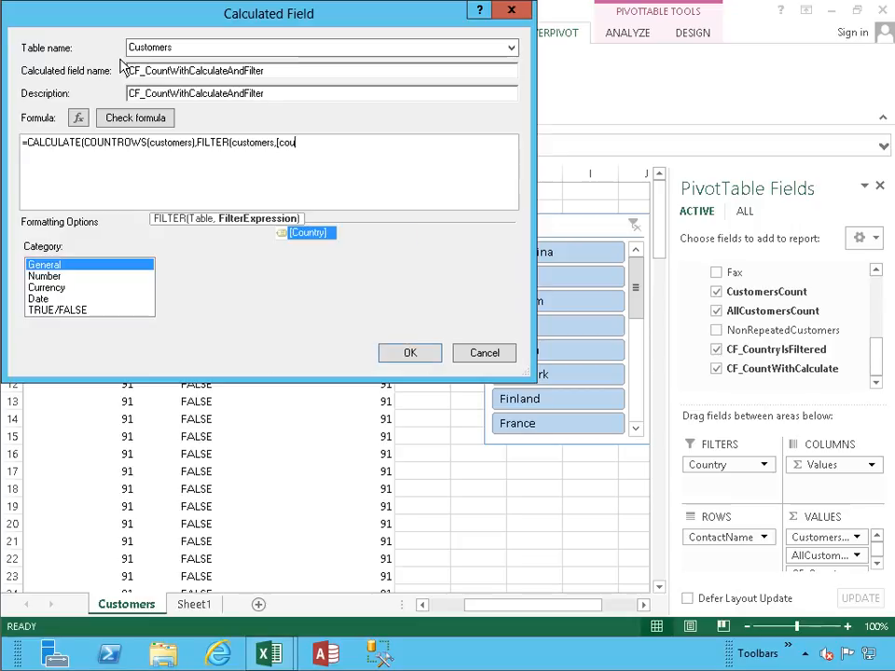
key(Tab)
text(="USA")
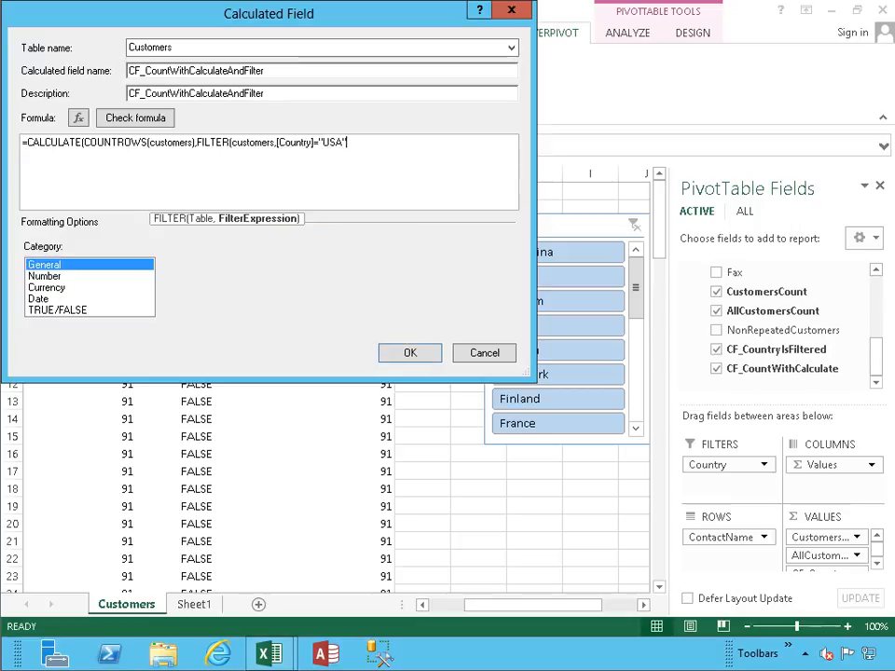
text())
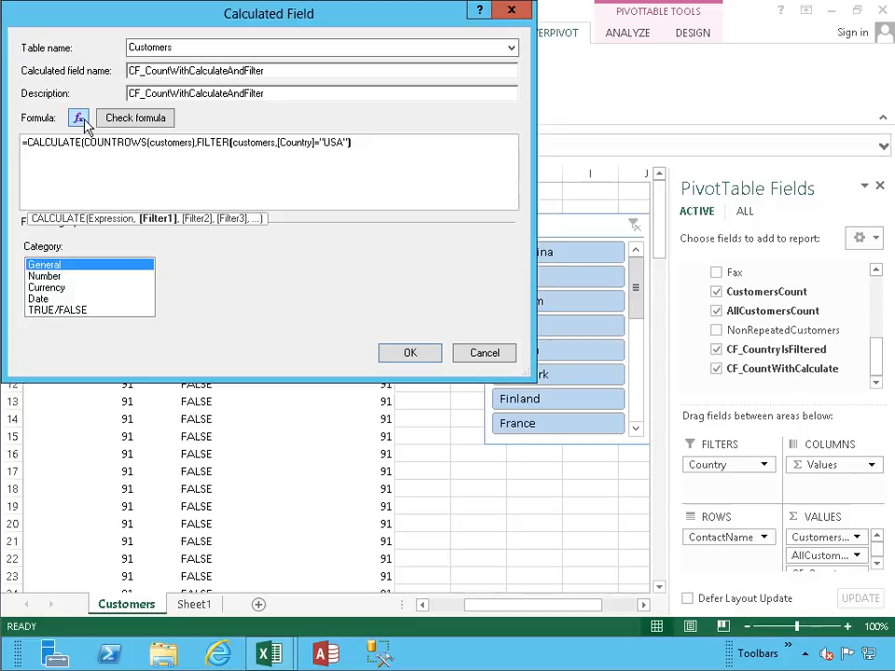
- Check the formula for errors, add the missing closing parenthesis of CALCULATE, and check it again
click(135, 117)
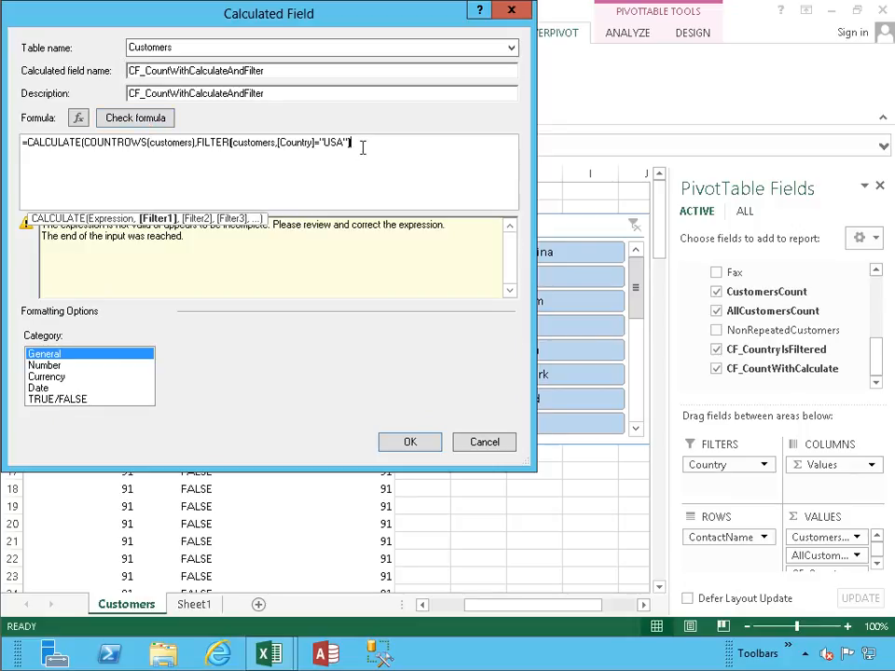
text())
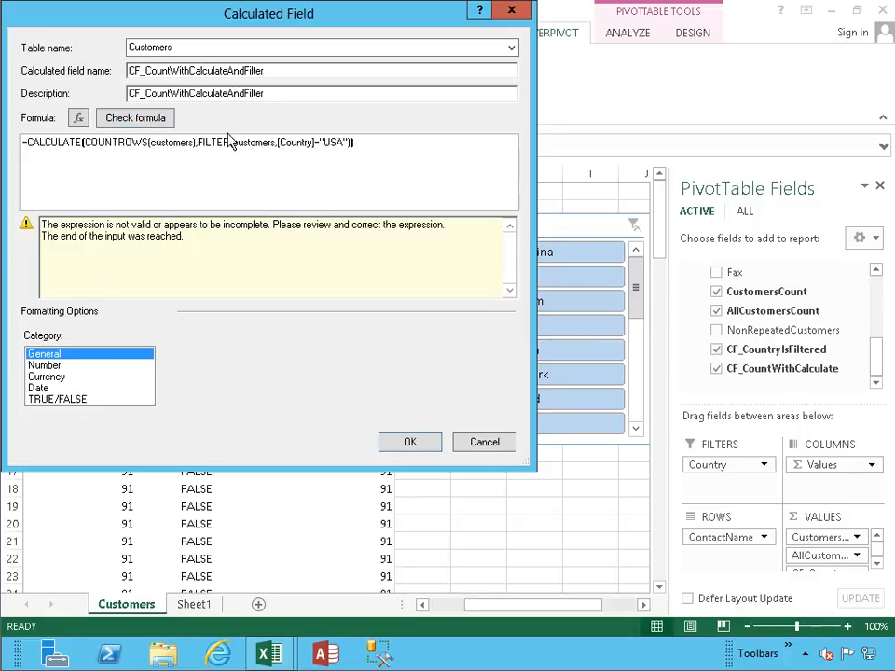
click(147, 120)
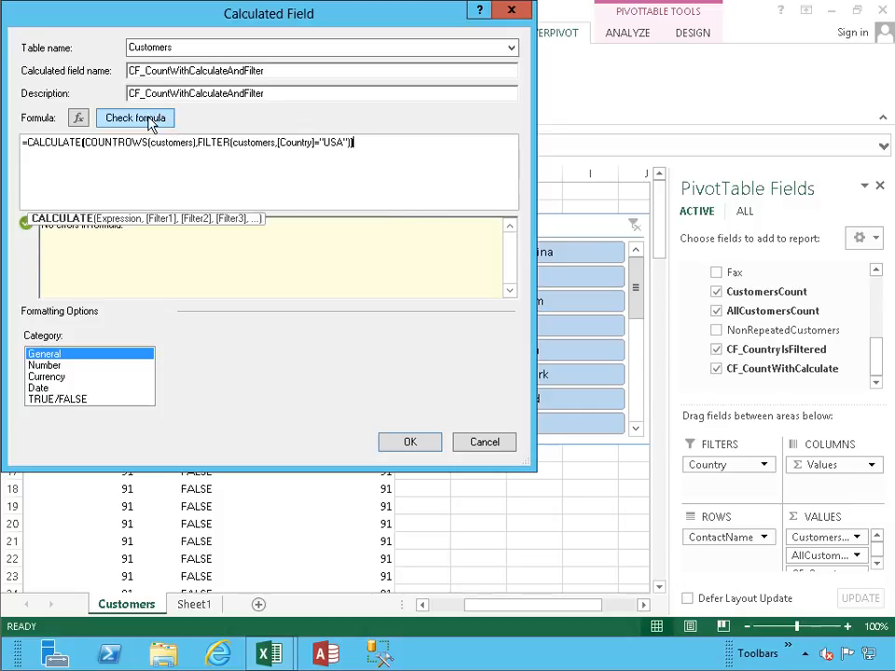
- Set the calculated field's format category to Number with its number format options and create the field
click(72, 366)
click(314, 382)
click(314, 383)
click(229, 399)
click(401, 444)
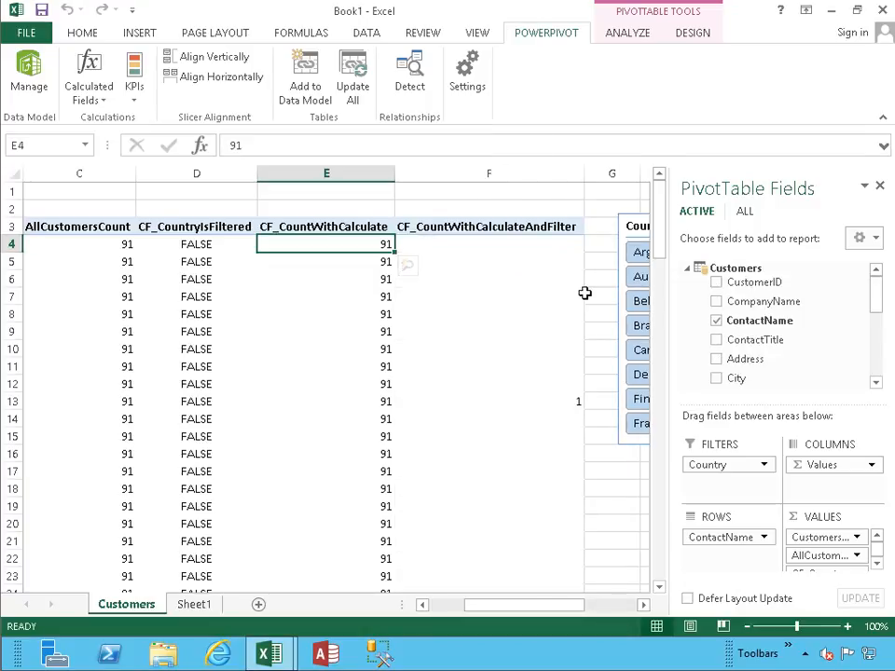
- Filter the PivotTable to USA with the Country slicer, inspect the CF_CountWithCalculateAndFilter values, and clear the slicer filter
drag(544, 605, 582, 613)
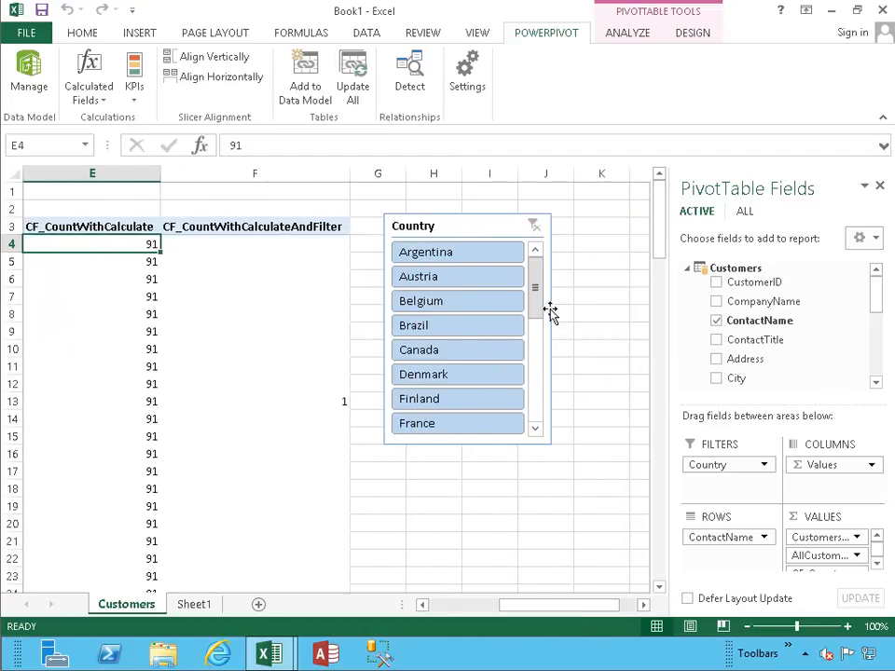
drag(540, 290, 535, 409)
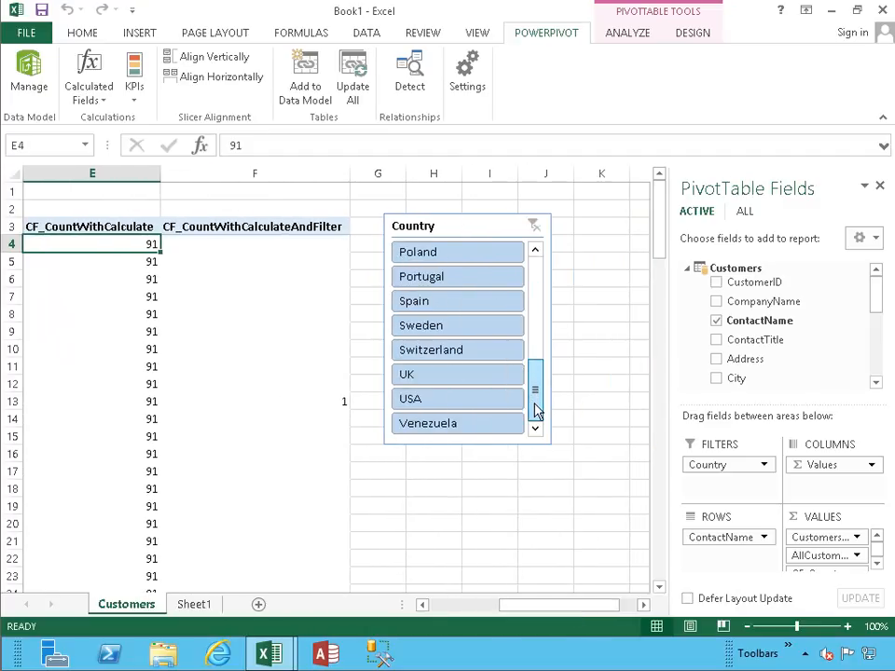
click(436, 399)
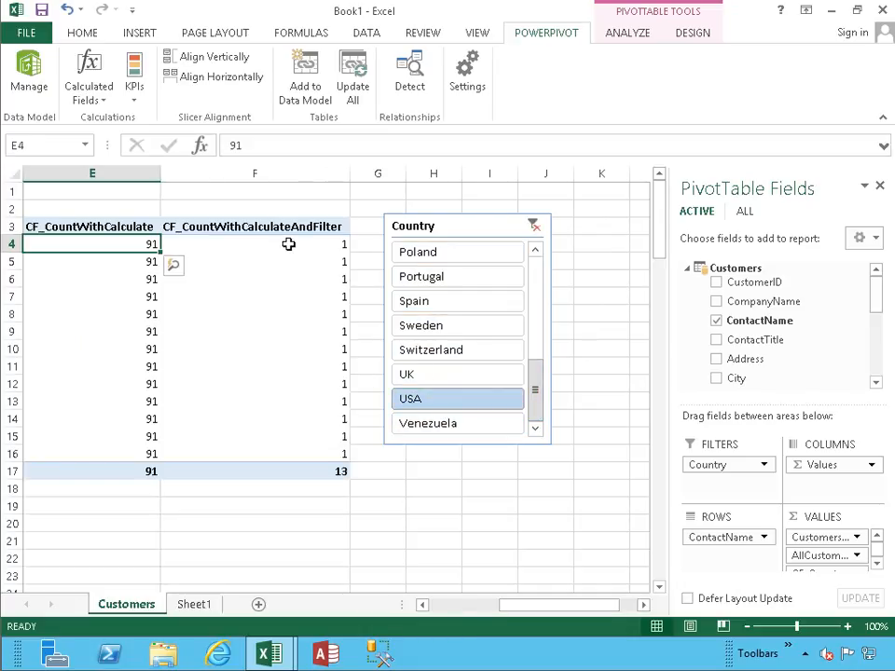
mouse_move(289, 244)
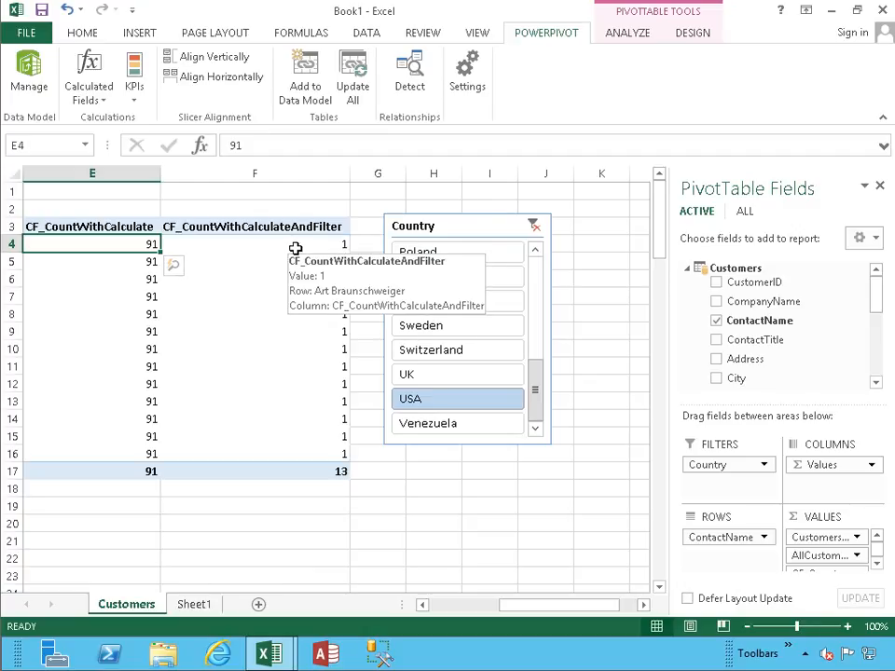
click(536, 227)
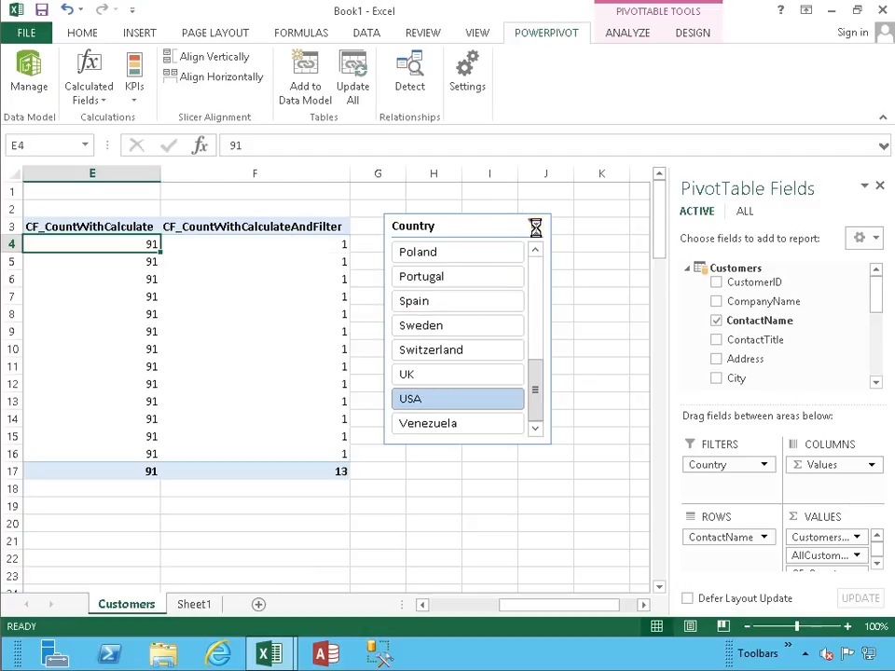